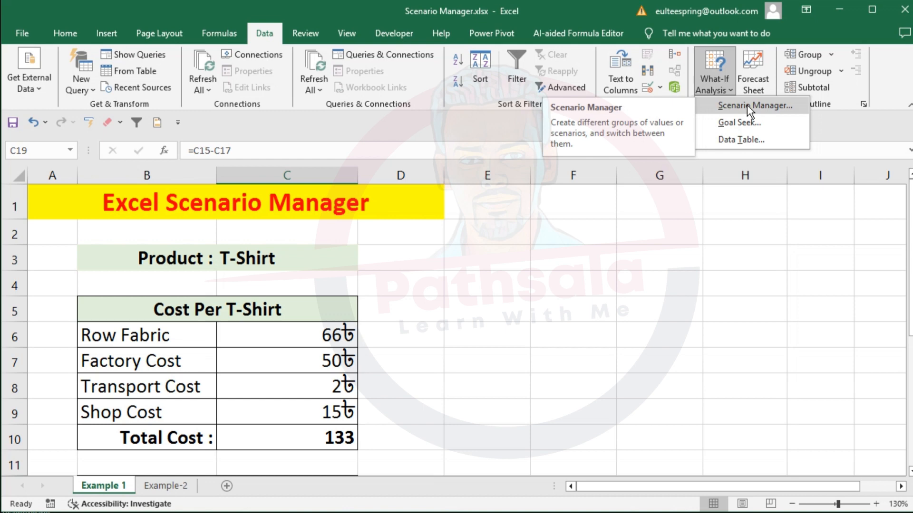
- Review the T-Shirt product heading and the Cost Per T-Shirt table, from Row Fabric to the Total Cost formula in C10
{"action": "left_click", "coordinate": [306, 342]}
{"action": "left_click", "coordinate": [302, 344]}
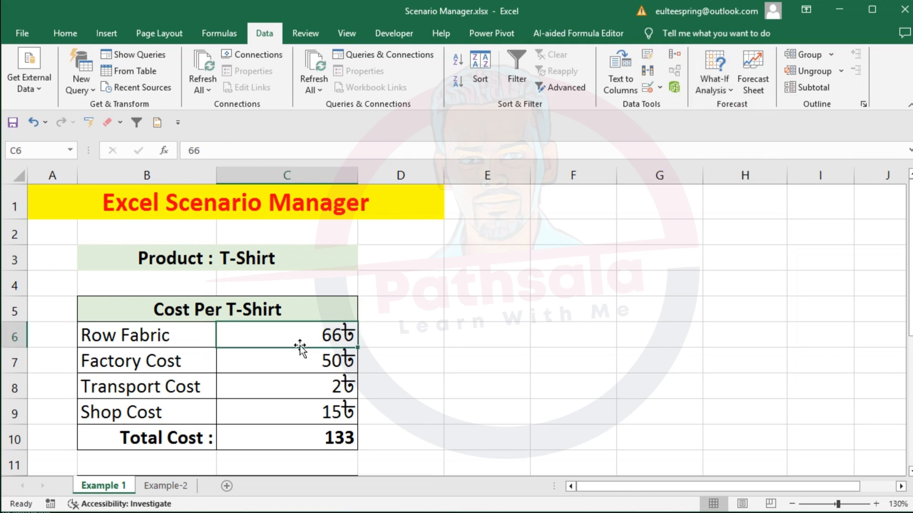
{"action": "left_click_drag", "start_coordinate": [174, 255], "coordinate": [237, 264]}
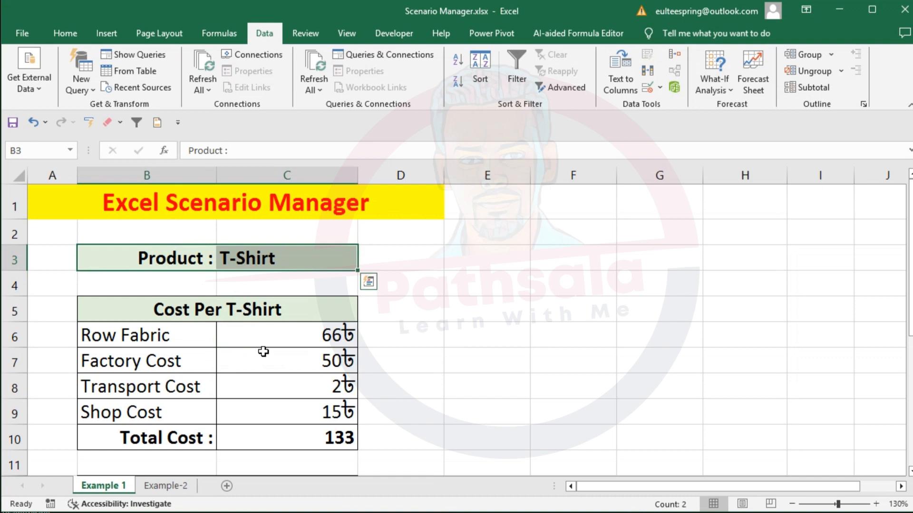
{"action": "scroll", "coordinate": [290, 337], "scroll_direction": "down", "scroll_amount": 1}
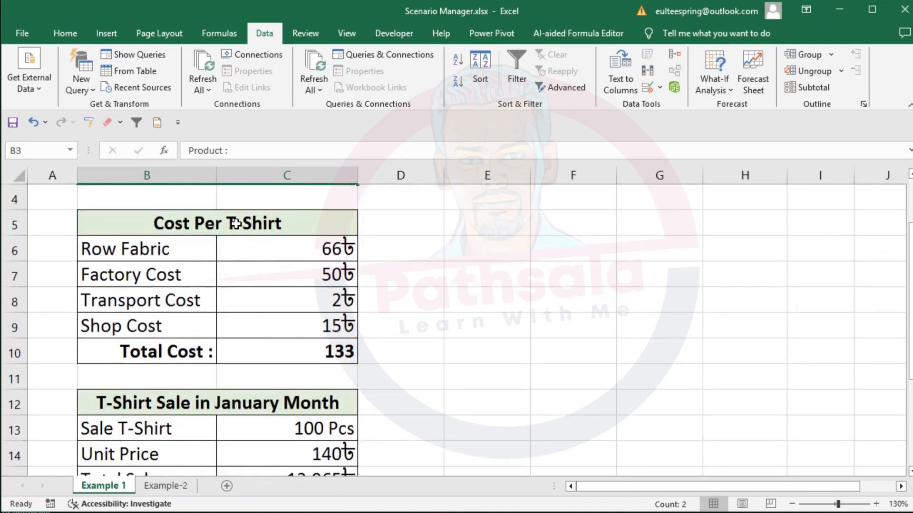
{"action": "left_click", "coordinate": [236, 223]}
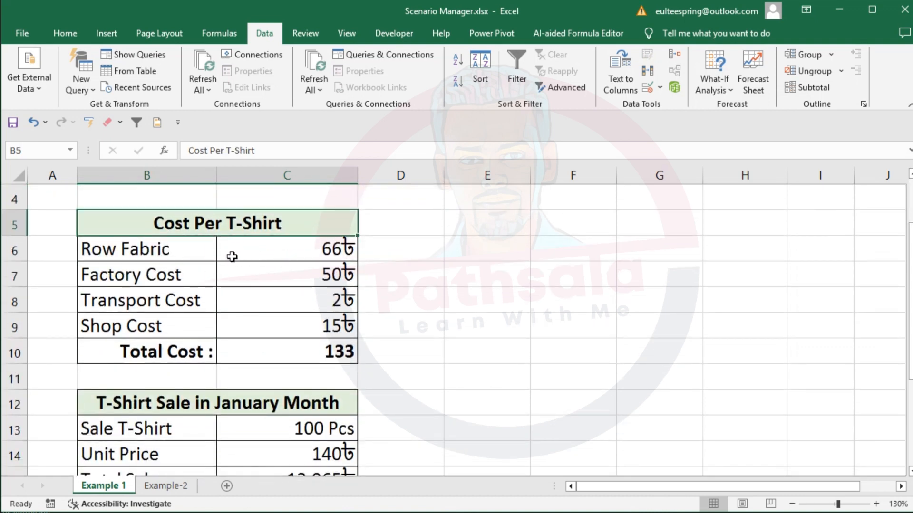
{"action": "left_click", "coordinate": [285, 251]}
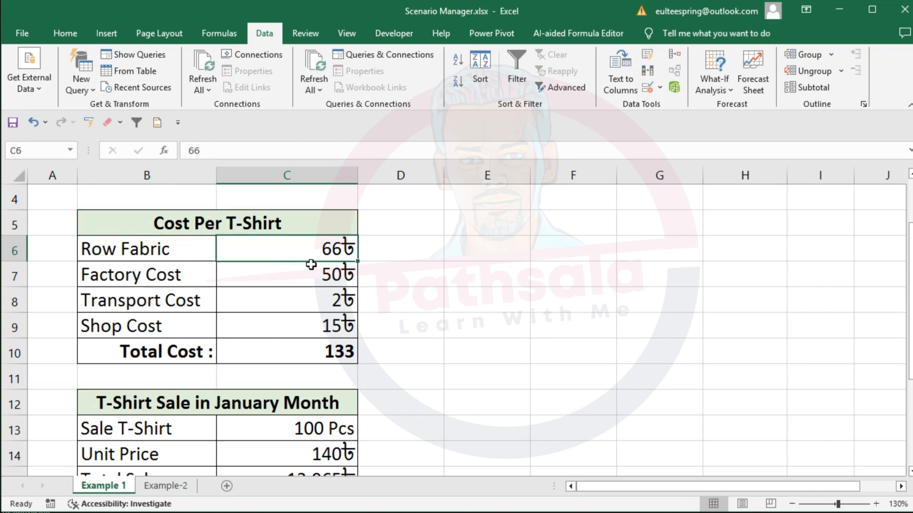
{"action": "left_click", "coordinate": [135, 281]}
{"action": "left_click", "coordinate": [294, 279]}
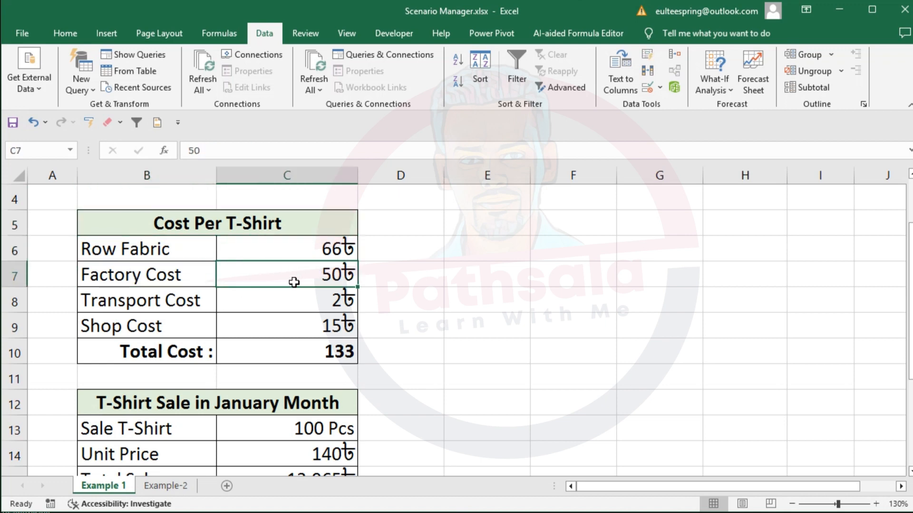
{"action": "left_click", "coordinate": [308, 303]}
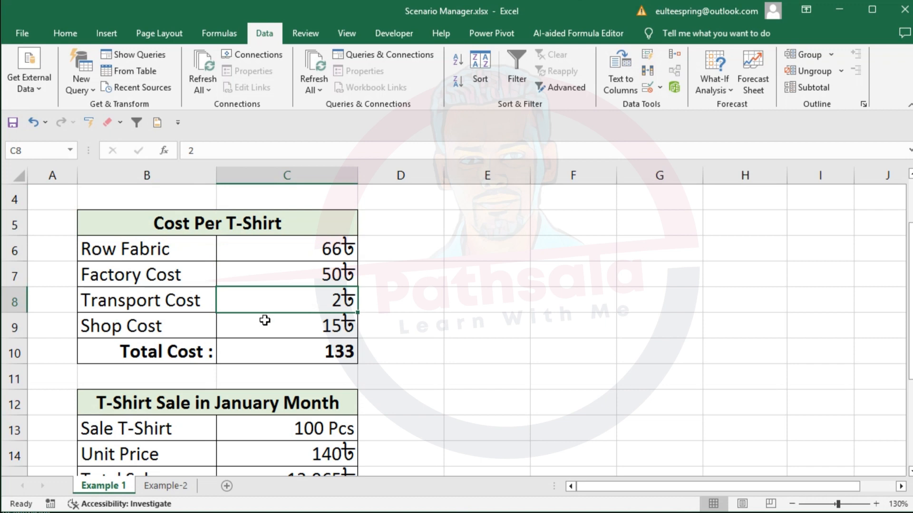
{"action": "left_click", "coordinate": [284, 334]}
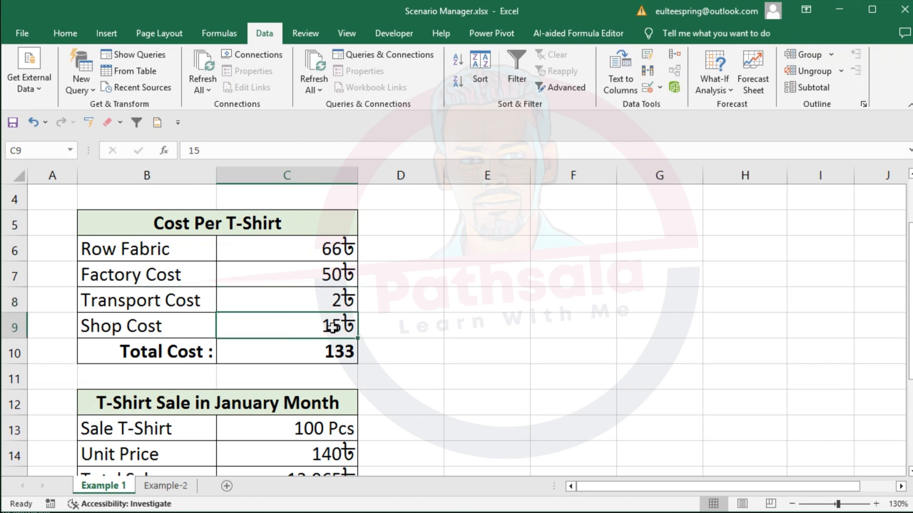
{"action": "left_click", "coordinate": [327, 352]}
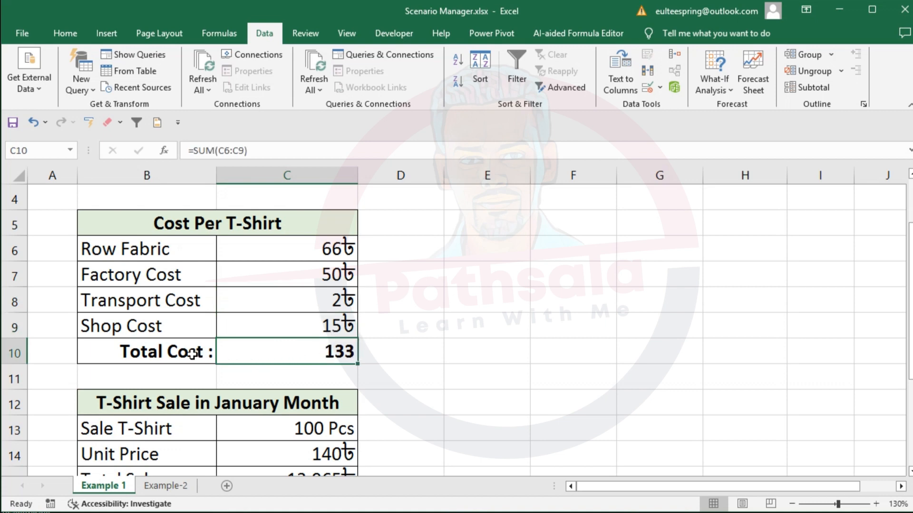
{"action": "left_click_drag", "start_coordinate": [187, 354], "coordinate": [294, 359]}
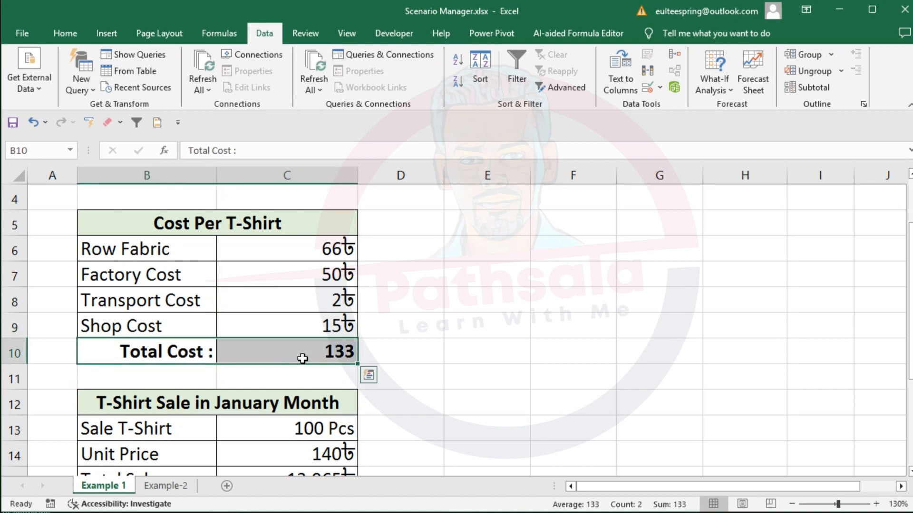
- Examine the Sale T-Shirt quantity in the January sales table and the Total Profit formula in C19
{"action": "scroll", "coordinate": [310, 355], "scroll_direction": "down", "scroll_amount": 1}
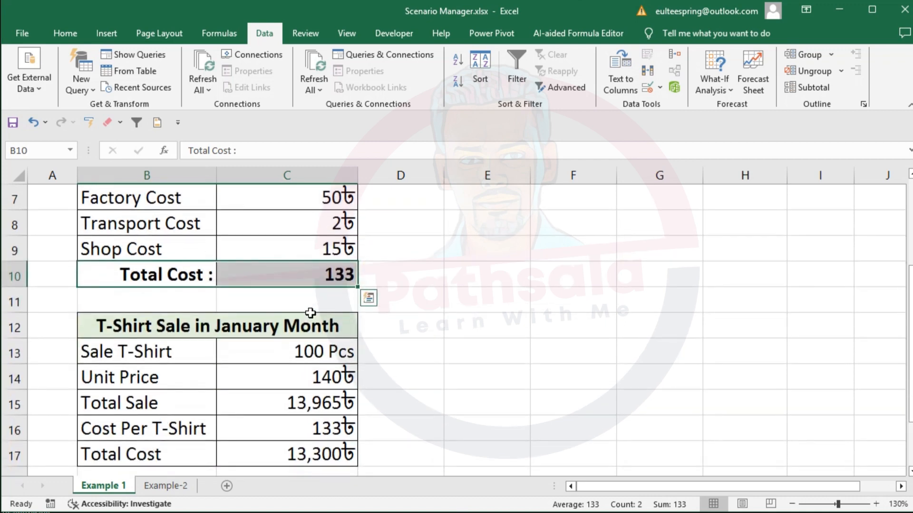
{"action": "left_click_drag", "start_coordinate": [156, 361], "coordinate": [284, 361]}
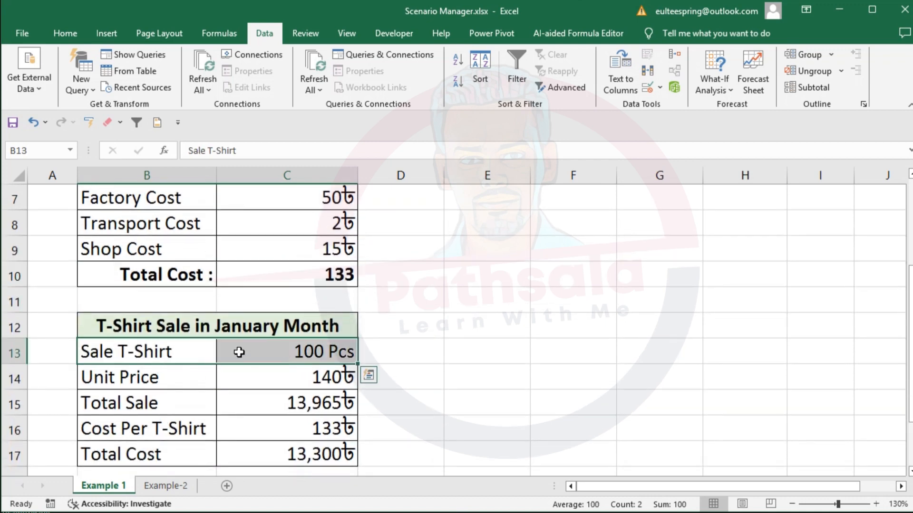
{"action": "left_click", "coordinate": [283, 354]}
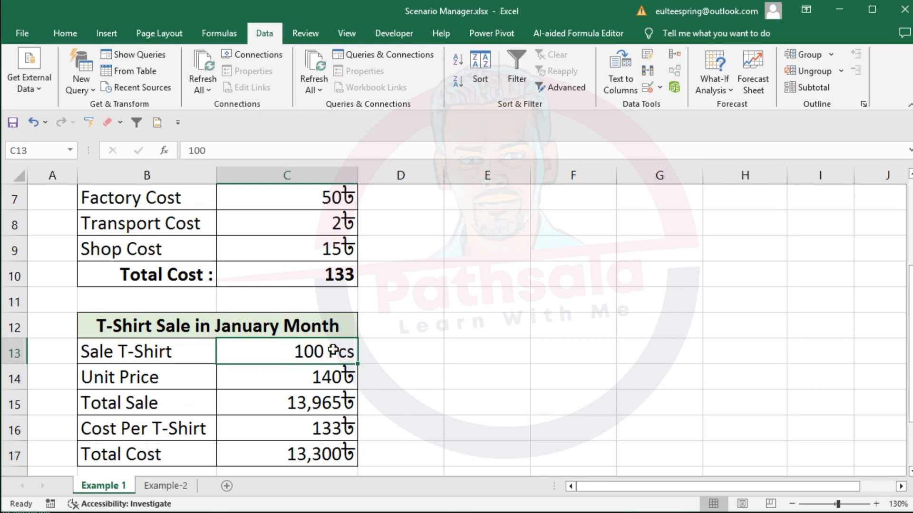
{"action": "scroll", "coordinate": [335, 351], "scroll_direction": "down", "scroll_amount": 1}
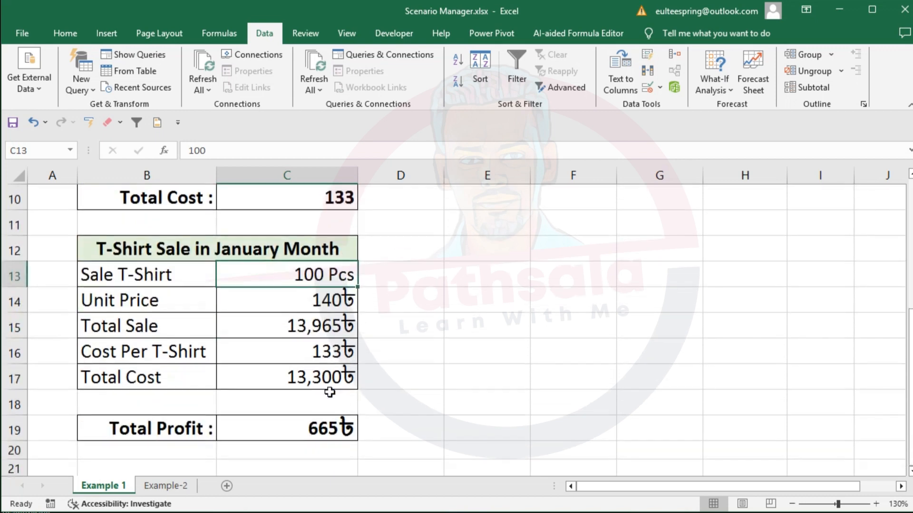
{"action": "left_click", "coordinate": [326, 427]}
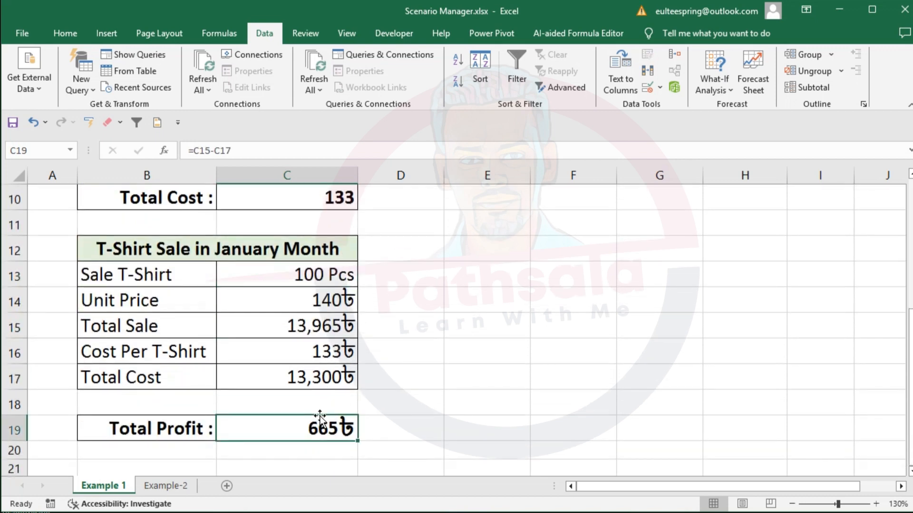
{"action": "left_click", "coordinate": [303, 278]}
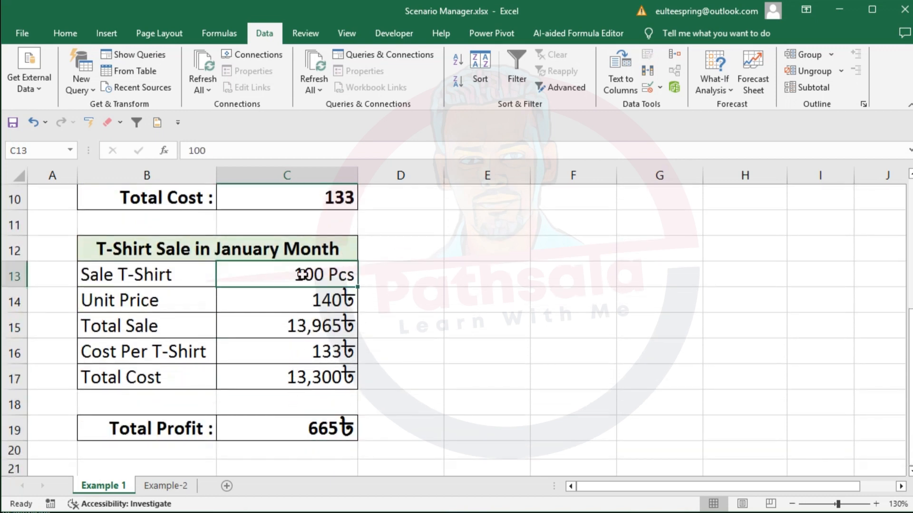
- Re-enter the Unit Price formula in C14 as =C10+C10*5%, adding a 5% margin to the total cost
{"action": "left_click", "coordinate": [306, 299]}
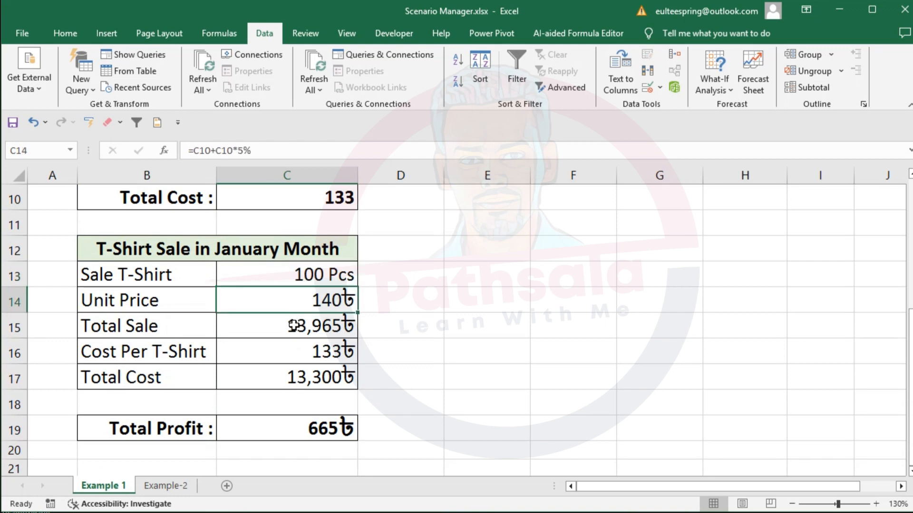
{"action": "scroll", "coordinate": [299, 379], "scroll_direction": "up", "scroll_amount": 1}
{"action": "double_click", "coordinate": [306, 377]}
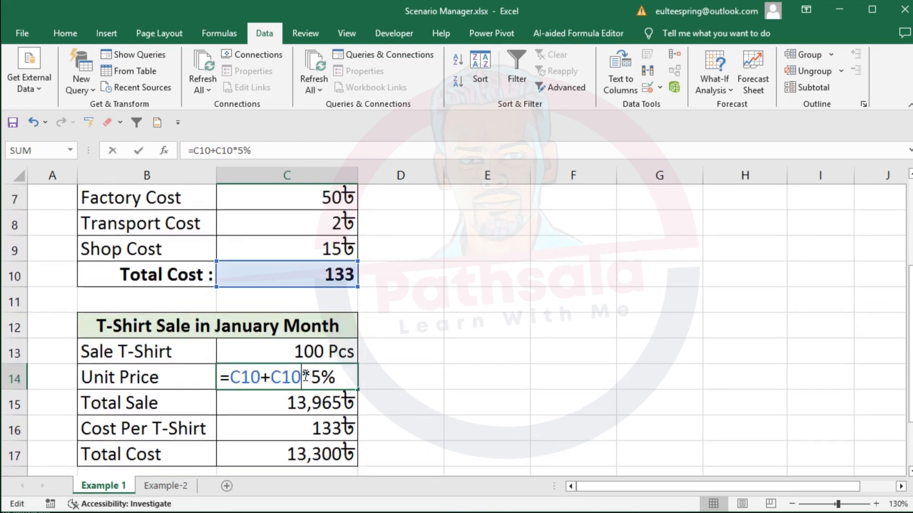
{"action": "left_click_drag", "start_coordinate": [232, 378], "coordinate": [340, 378]}
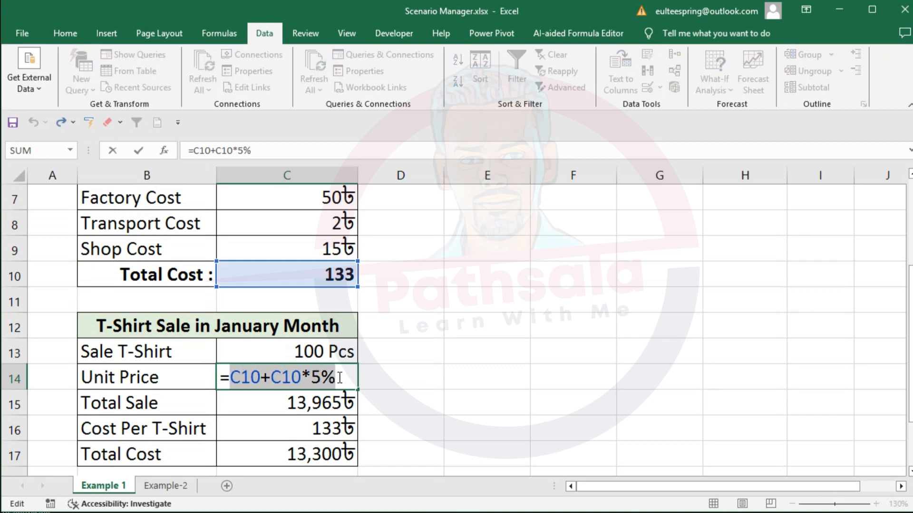
{"action": "key", "text": "BackSpace"}
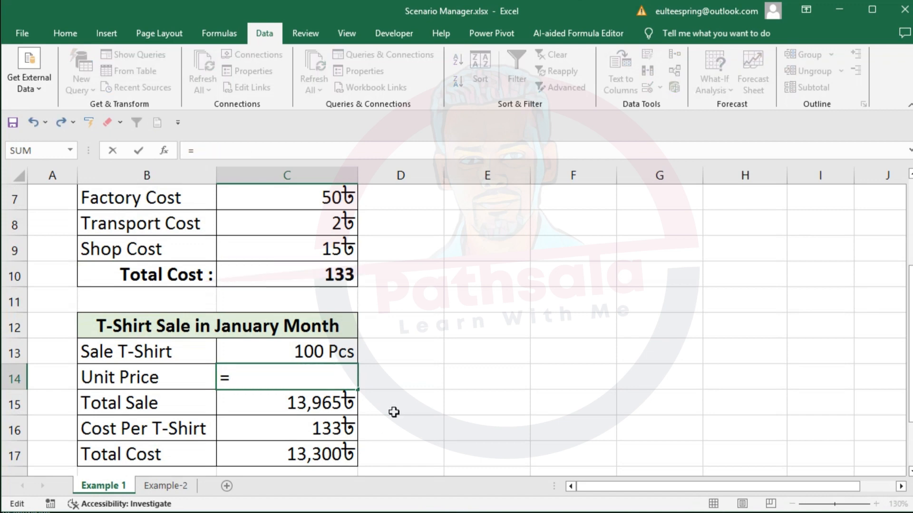
{"action": "left_click", "coordinate": [342, 278]}
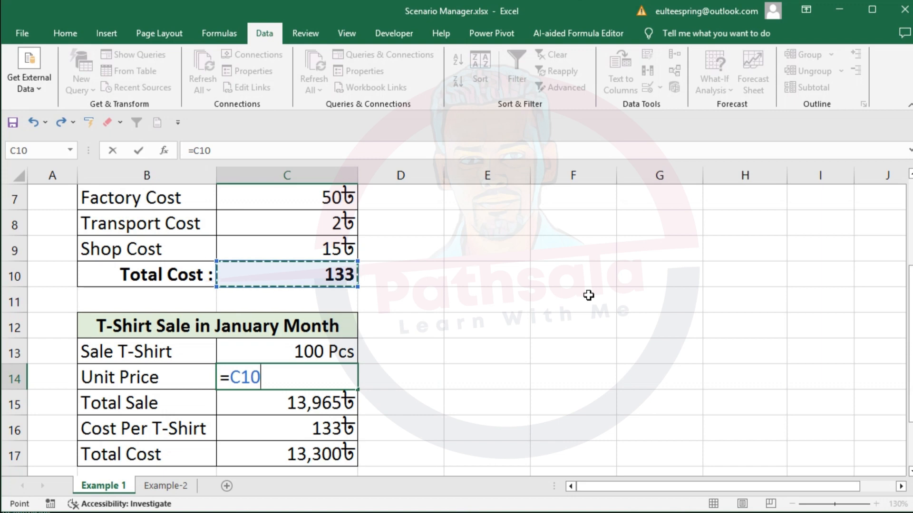
{"action": "type", "text": "+"}
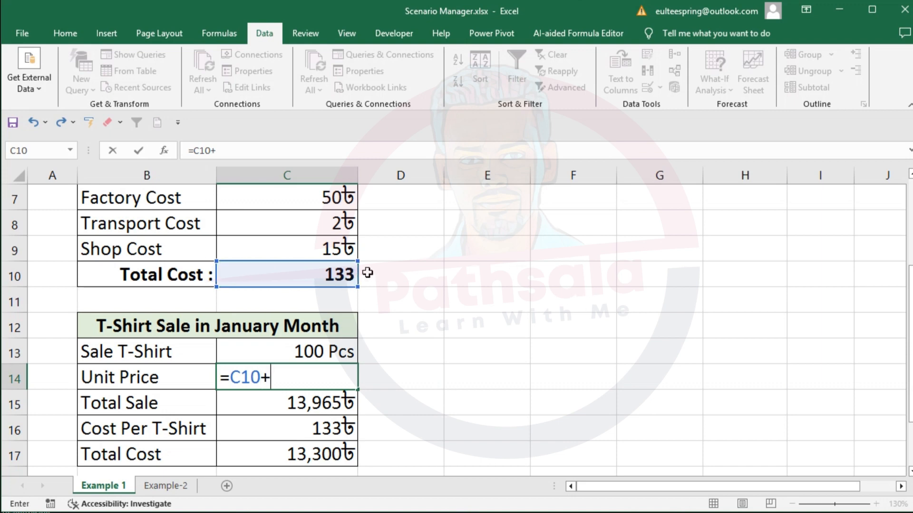
{"action": "left_click", "coordinate": [333, 272]}
{"action": "type", "text": "*"}
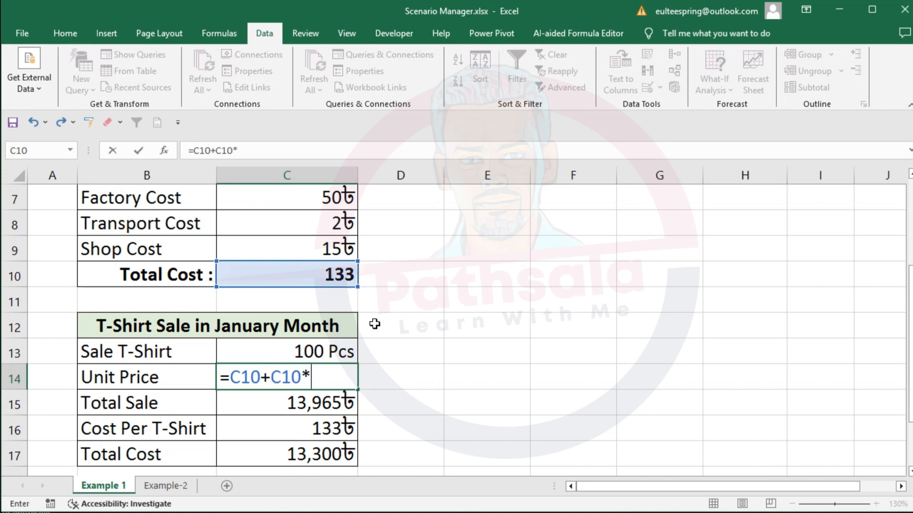
{"action": "type", "text": "5%"}
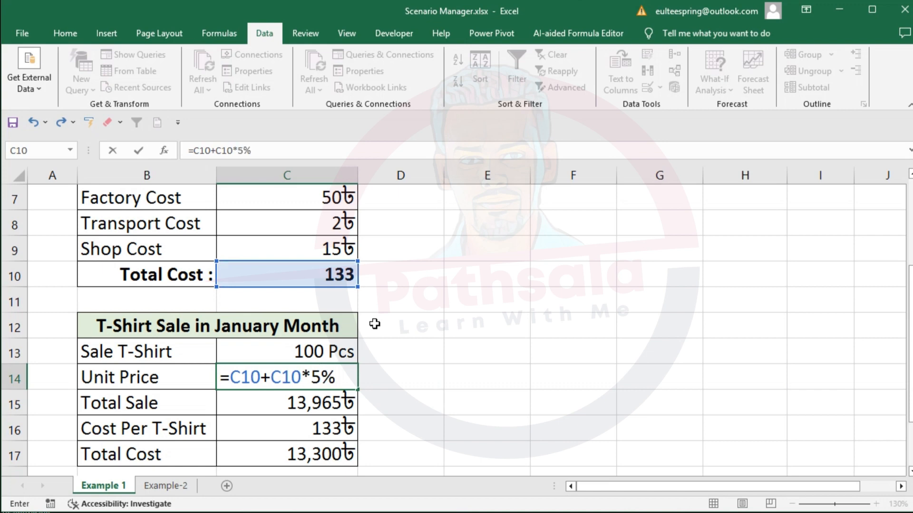
{"action": "key", "text": "Return"}
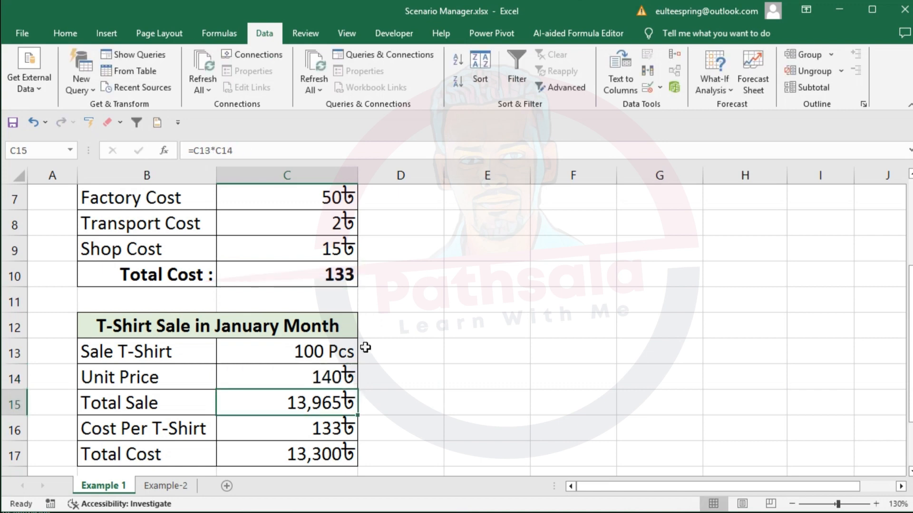
- Examine the Unit Price formula in C14 and the Total Sale formula in C15 with its source cells C13:C14
{"action": "left_click", "coordinate": [331, 371]}
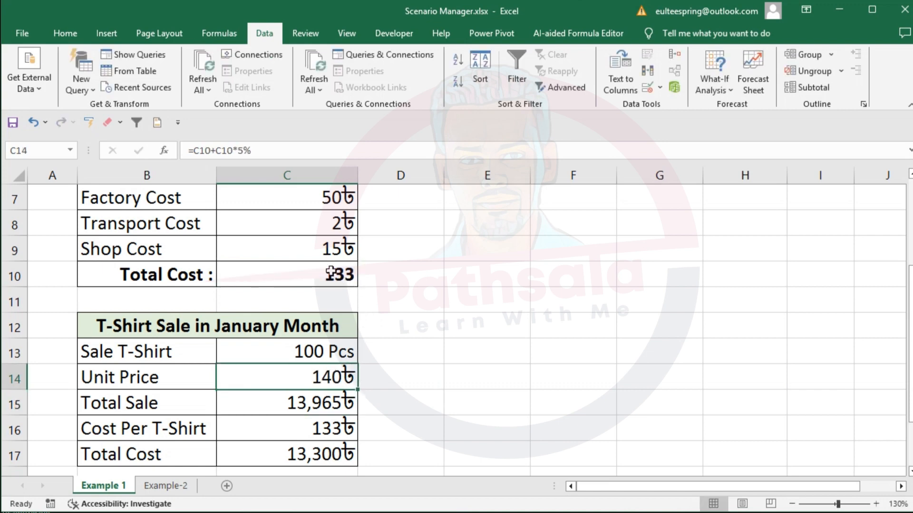
{"action": "left_click_drag", "start_coordinate": [133, 378], "coordinate": [312, 376]}
{"action": "left_click", "coordinate": [323, 376]}
{"action": "left_click", "coordinate": [318, 403]}
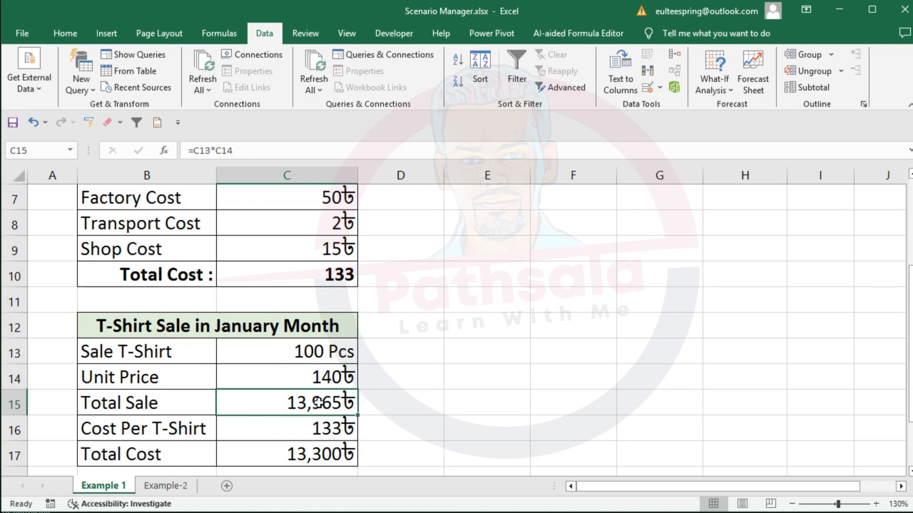
{"action": "left_click_drag", "start_coordinate": [328, 352], "coordinate": [318, 377]}
{"action": "scroll", "coordinate": [391, 388], "scroll_direction": "down", "scroll_amount": 1}
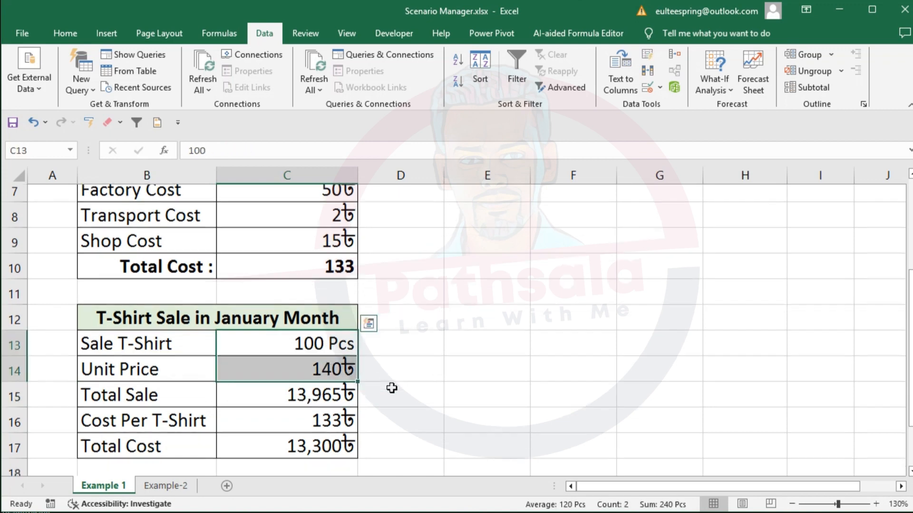
{"action": "scroll", "coordinate": [391, 388], "scroll_direction": "down", "scroll_amount": 1}
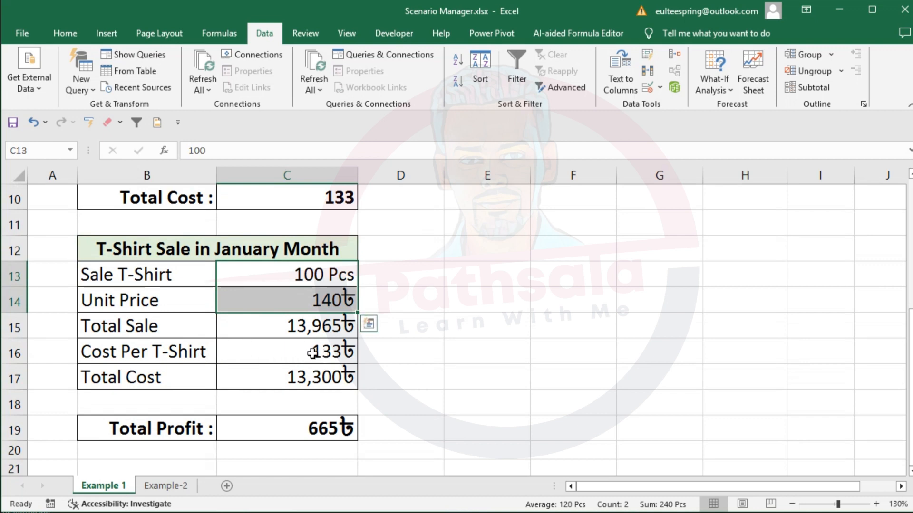
- Inspect the formulas for Cost Per T-Shirt in C16, Total Cost in C17 and Total Profit in C19
{"action": "left_click", "coordinate": [312, 353]}
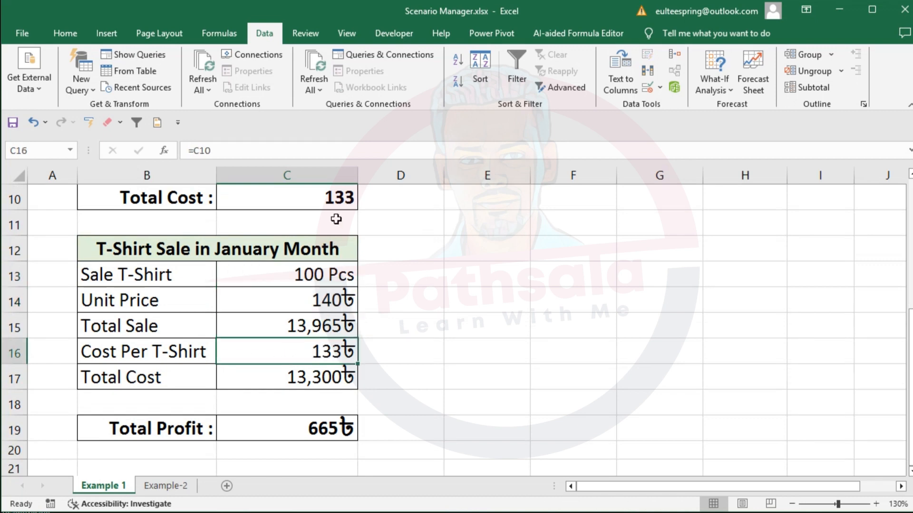
{"action": "left_click", "coordinate": [331, 274]}
{"action": "left_click", "coordinate": [337, 345]}
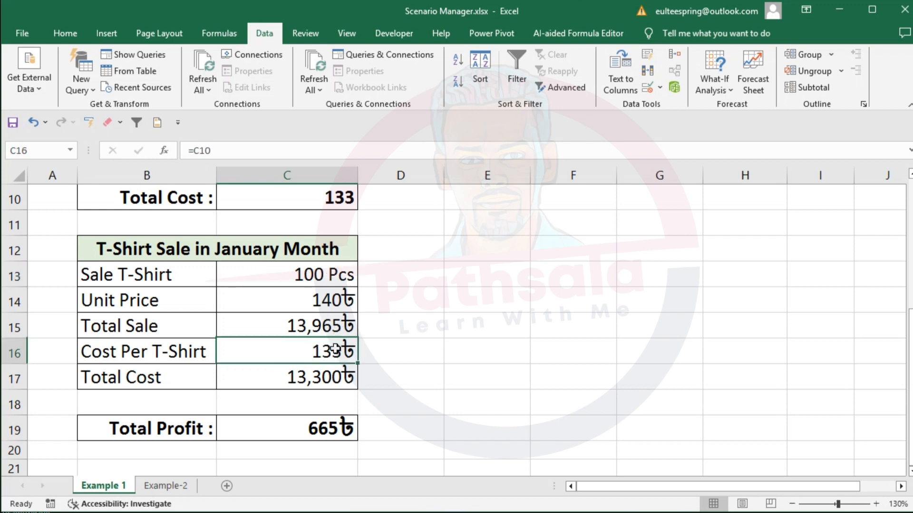
{"action": "left_click", "coordinate": [334, 377]}
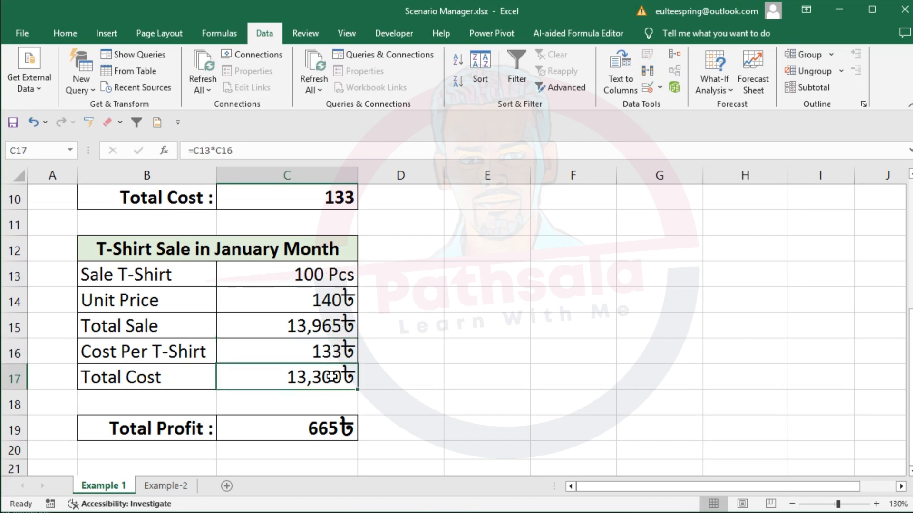
{"action": "left_click", "coordinate": [324, 430]}
{"action": "double_click", "coordinate": [324, 427]}
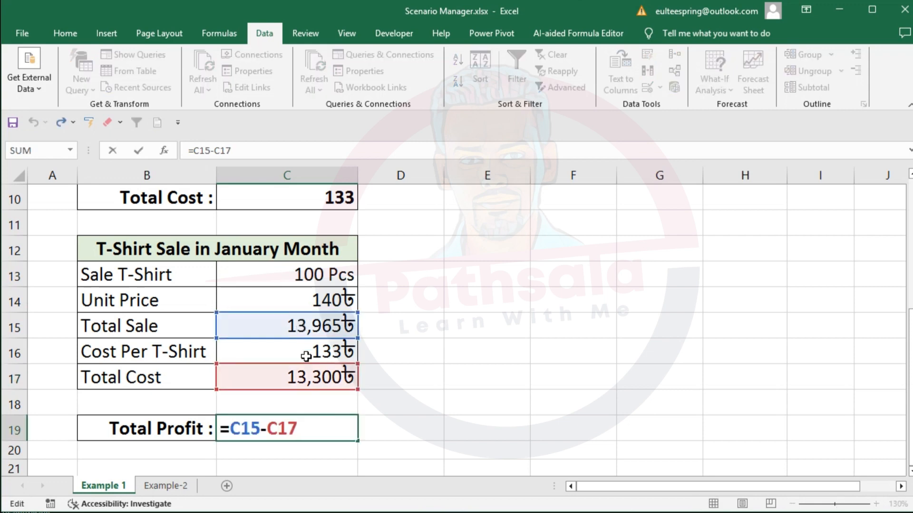
{"action": "key", "text": "Return"}
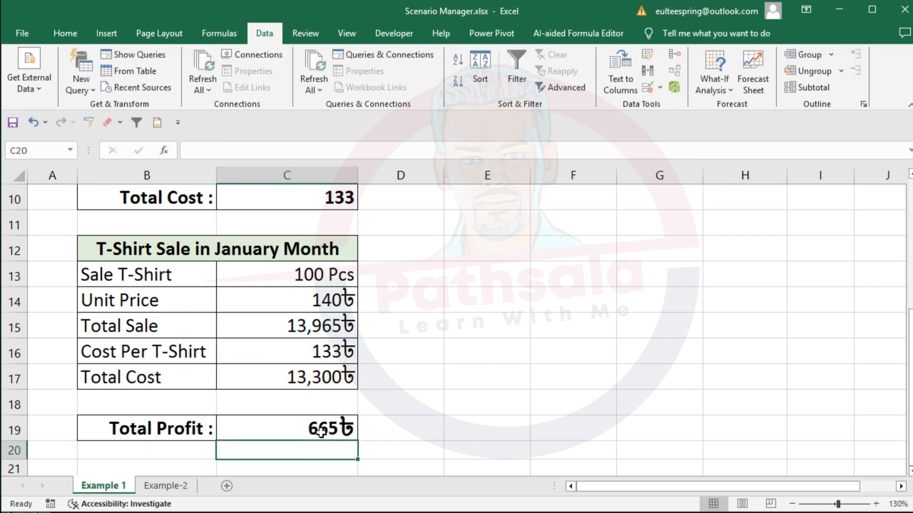
{"action": "scroll", "coordinate": [321, 431], "scroll_direction": "up", "scroll_amount": 3}
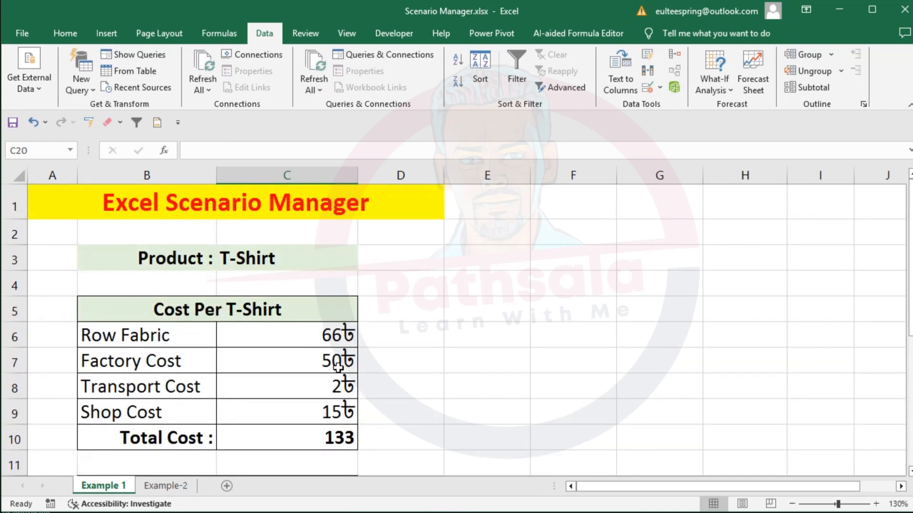
- Examine the four cost items in B6:C9 and the Total Cost formula in C10 that adds them
{"action": "left_click_drag", "start_coordinate": [159, 336], "coordinate": [337, 415]}
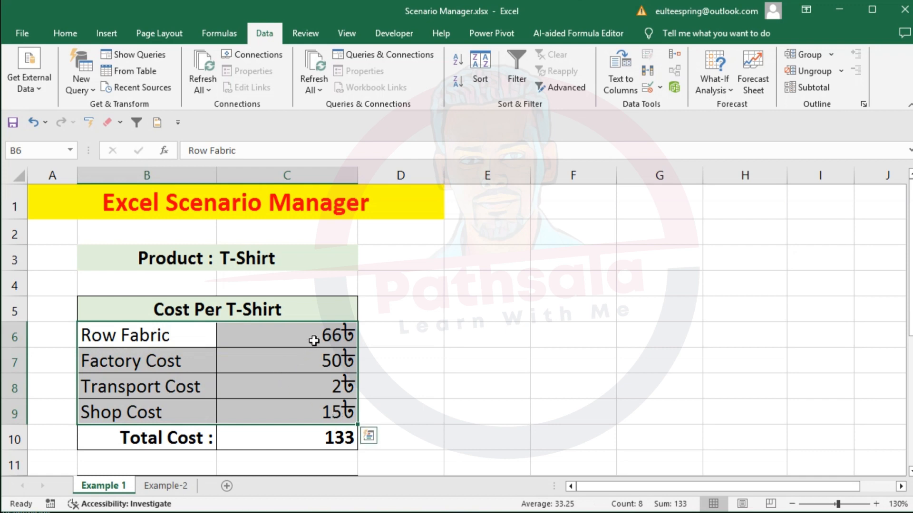
{"action": "left_click", "coordinate": [339, 361]}
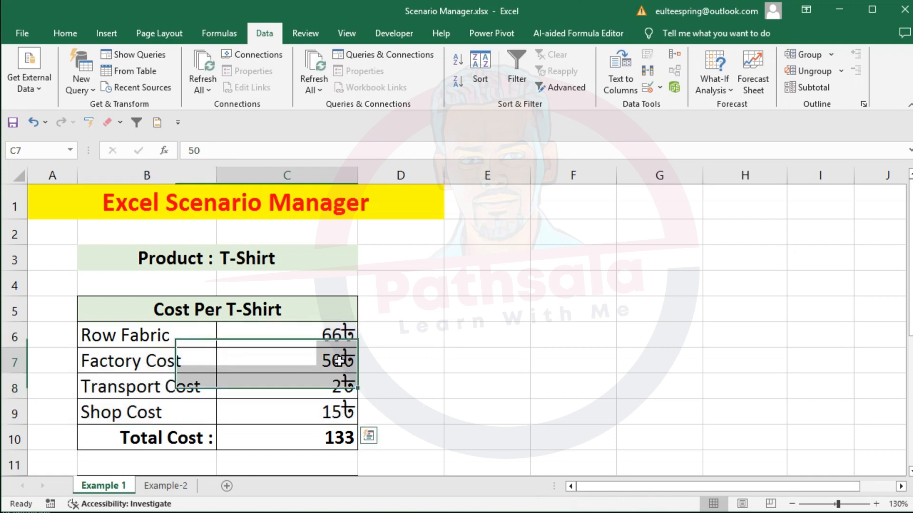
{"action": "left_click", "coordinate": [321, 389]}
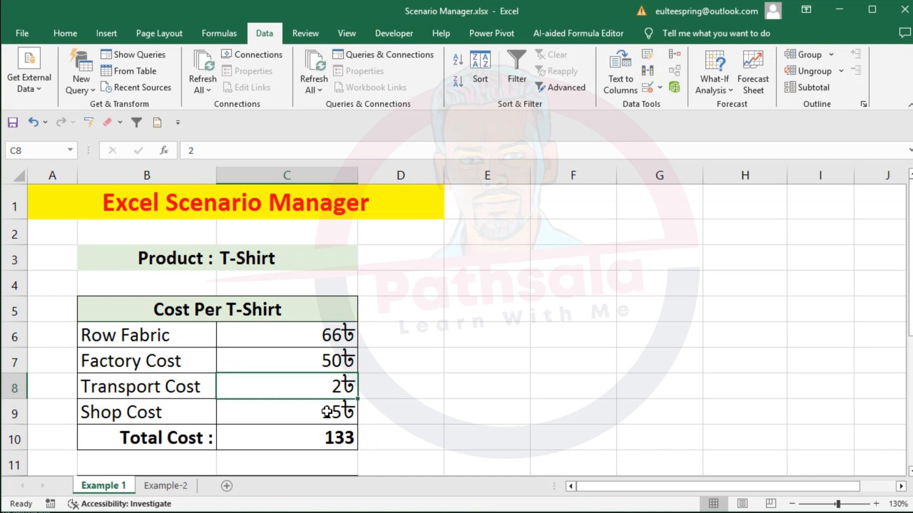
{"action": "left_click", "coordinate": [326, 412]}
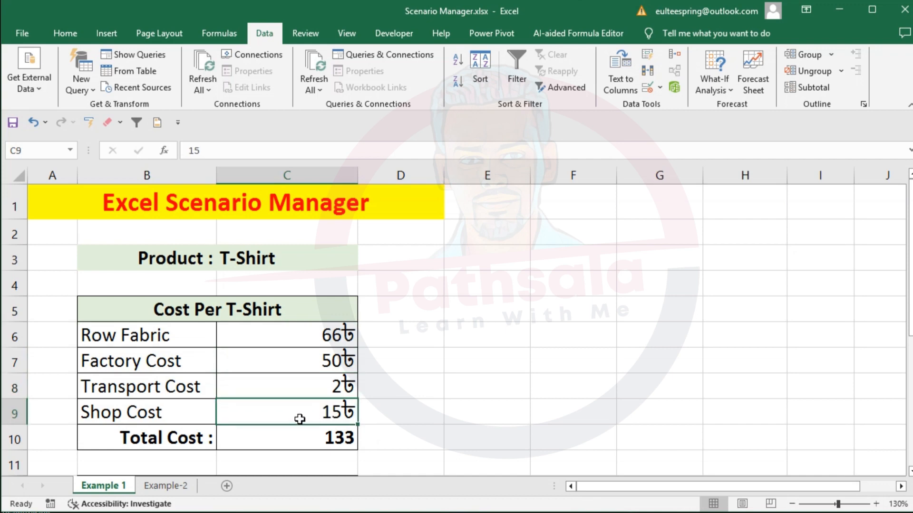
{"action": "scroll", "coordinate": [312, 405], "scroll_direction": "down", "scroll_amount": 1}
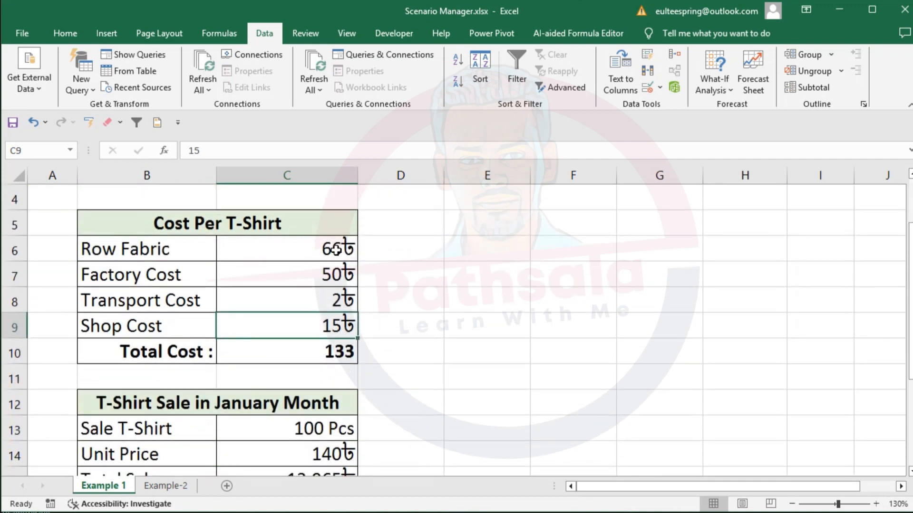
{"action": "left_click_drag", "start_coordinate": [336, 249], "coordinate": [334, 319]}
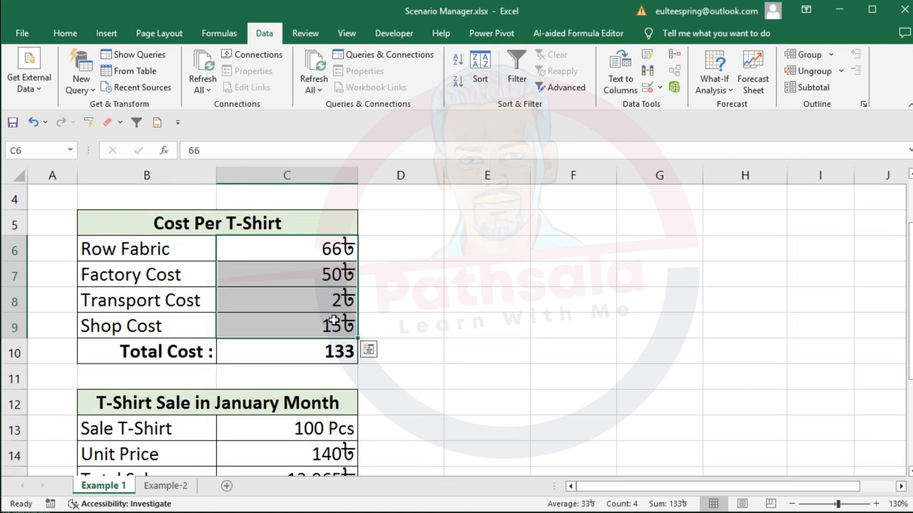
{"action": "left_click", "coordinate": [329, 351]}
- Inspect the Unit Price formula in C14 and the Total Profit formula in C19, which depend on the total cost
{"action": "scroll", "coordinate": [329, 352], "scroll_direction": "down", "scroll_amount": 2}
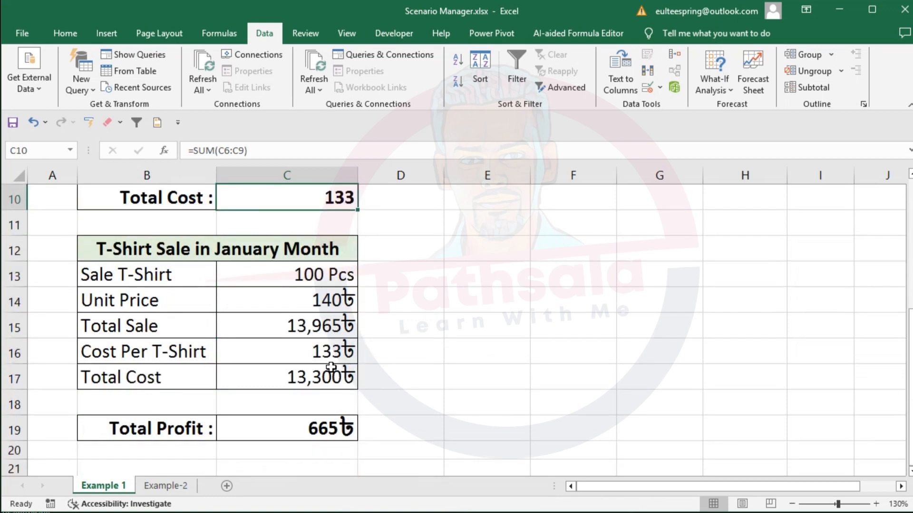
{"action": "left_click", "coordinate": [327, 305]}
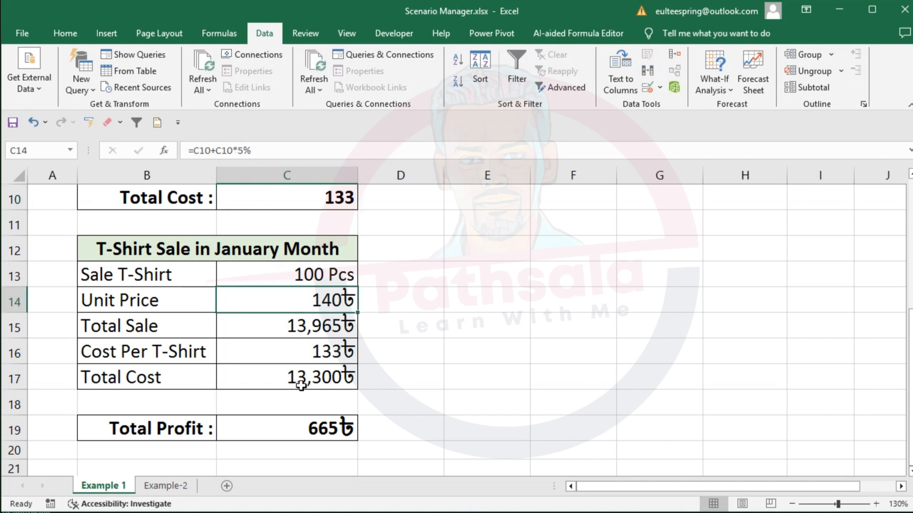
{"action": "left_click", "coordinate": [308, 433]}
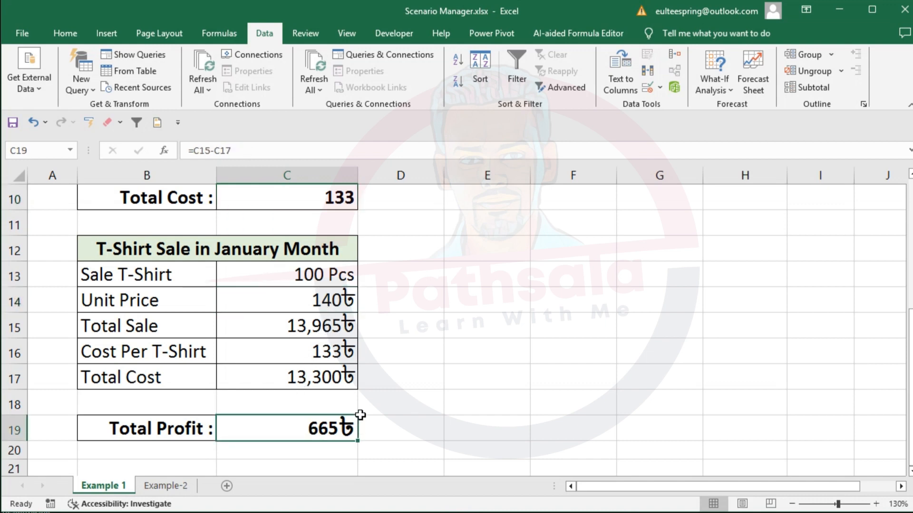
{"action": "scroll", "coordinate": [360, 415], "scroll_direction": "up", "scroll_amount": 2}
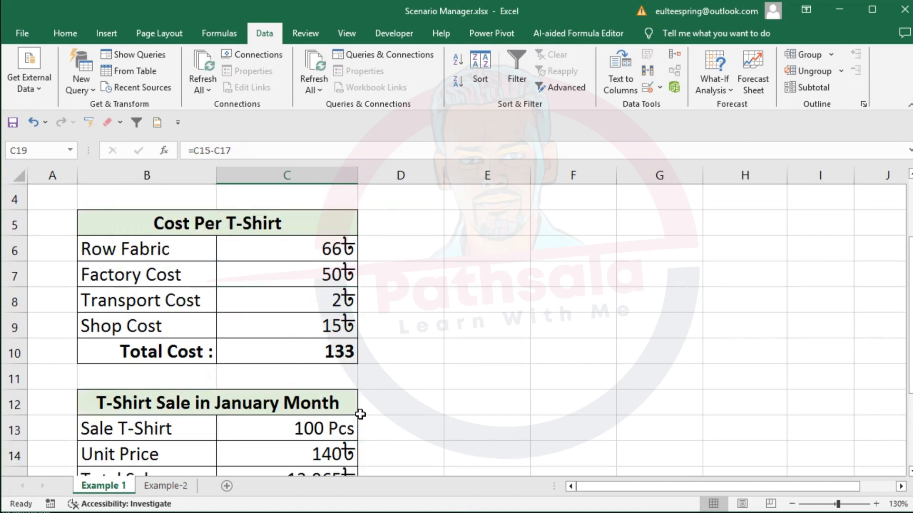
{"action": "left_click", "coordinate": [731, 91]}
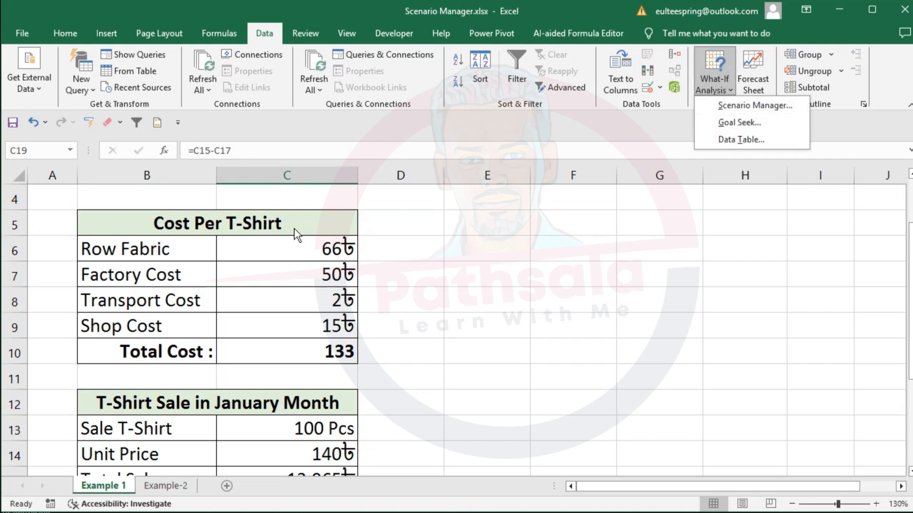
{"action": "left_click", "coordinate": [281, 261]}
{"action": "left_click", "coordinate": [317, 355]}
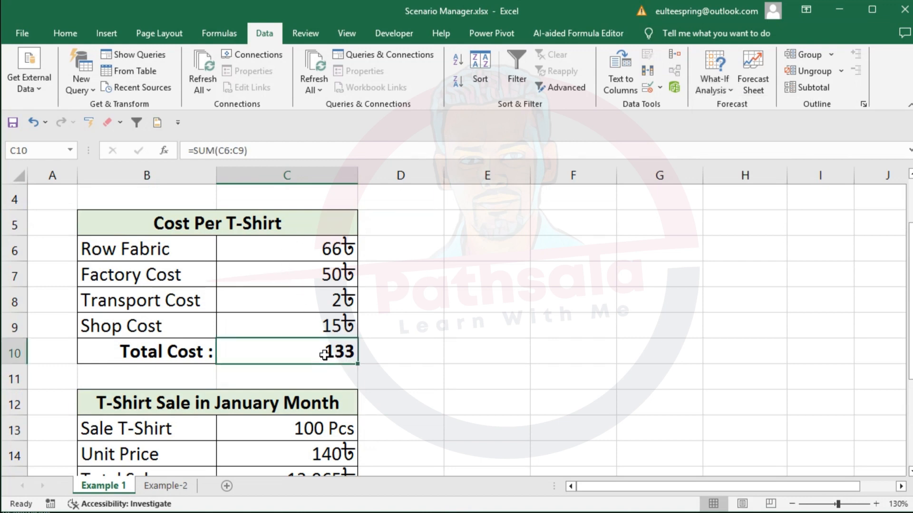
- Open Scenario Manager and start a new scenario named Normal
{"action": "left_click", "coordinate": [729, 90]}
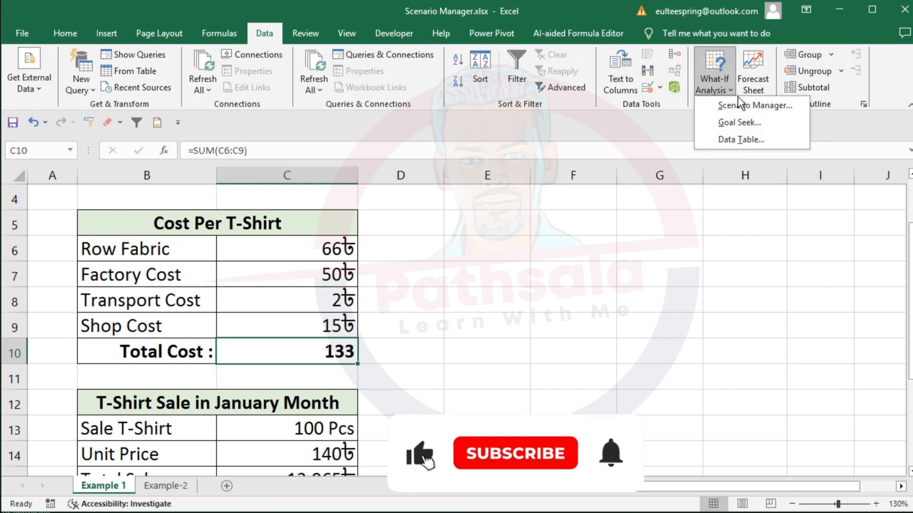
{"action": "left_click", "coordinate": [745, 106]}
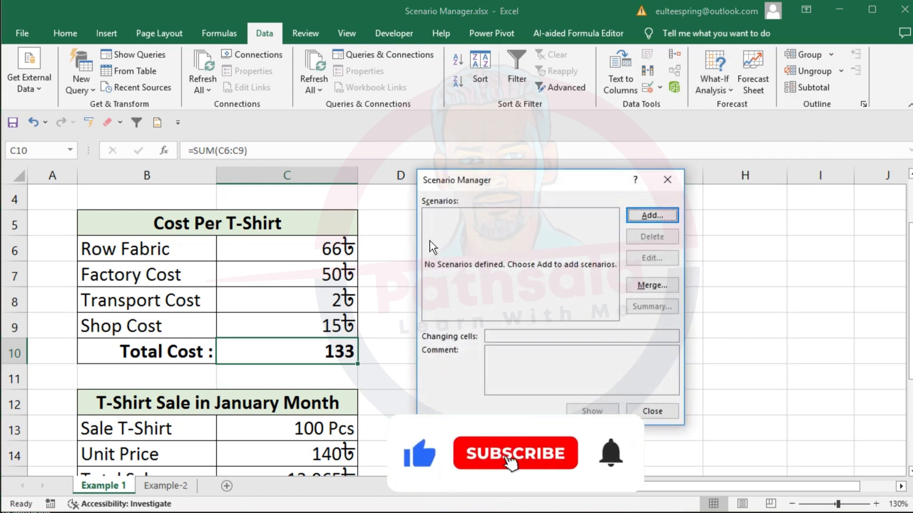
{"action": "left_click", "coordinate": [653, 216]}
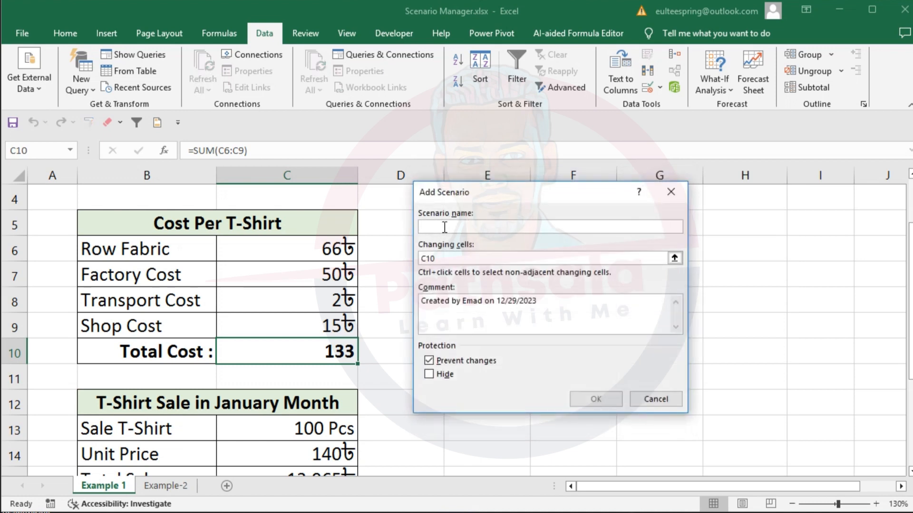
{"action": "type", "text": "Normal"}
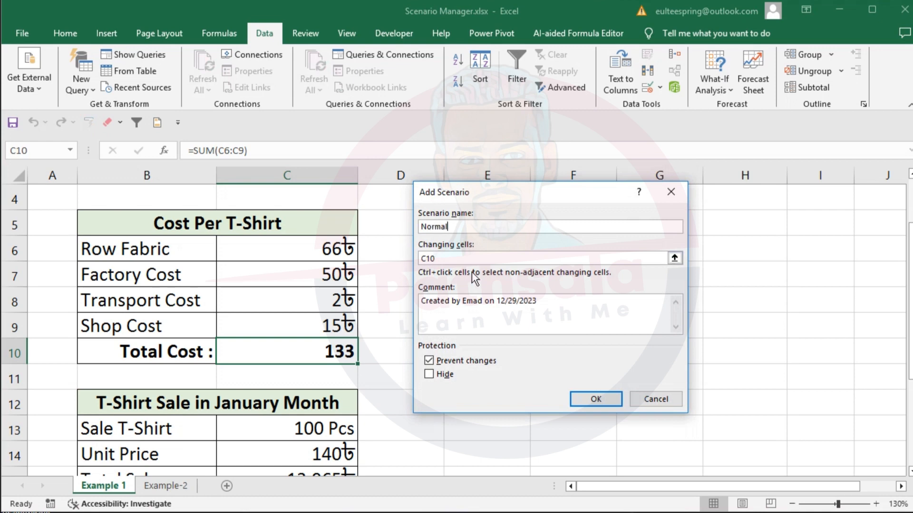
- Set the Normal scenario's changing cells to C6:C9 and save it with the current cost values
{"action": "left_click", "coordinate": [449, 259]}
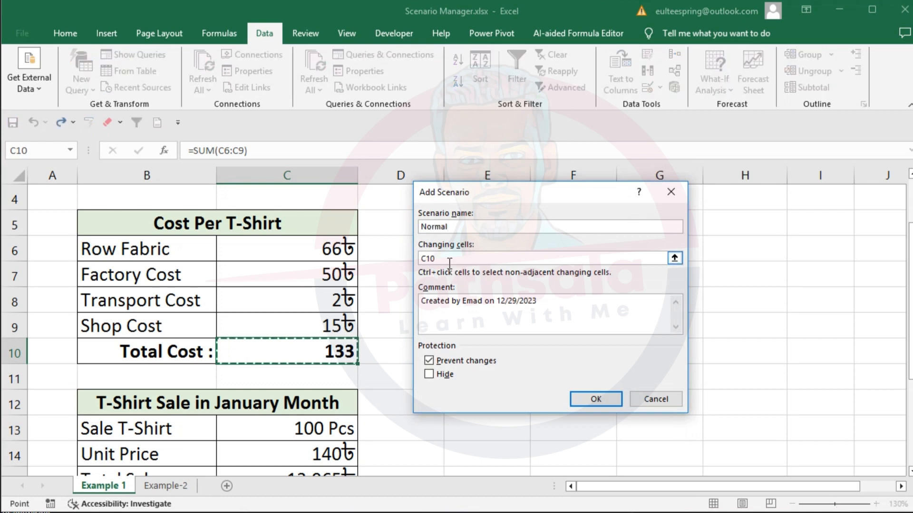
{"action": "key", "text": "BackSpace"}
{"action": "key", "text": "BackSpace"}
{"action": "key", "text": "BackSpace"}
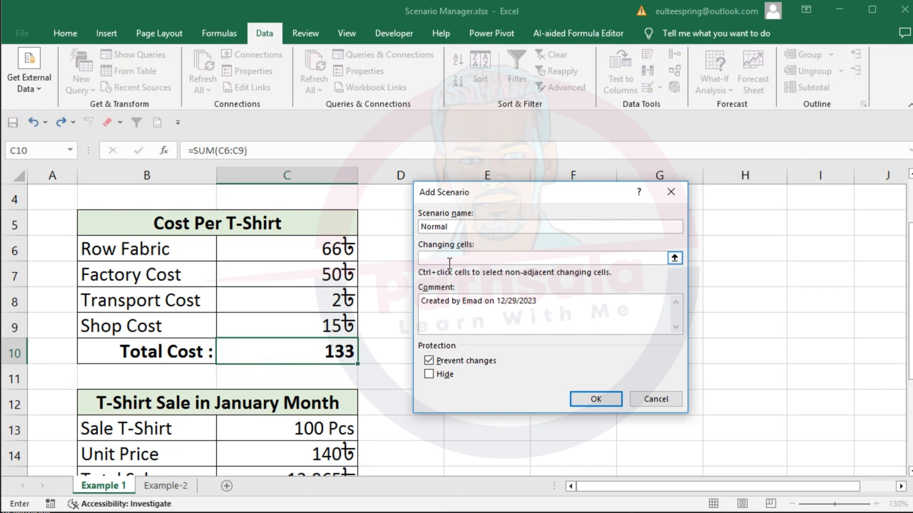
{"action": "left_click_drag", "start_coordinate": [336, 252], "coordinate": [339, 327]}
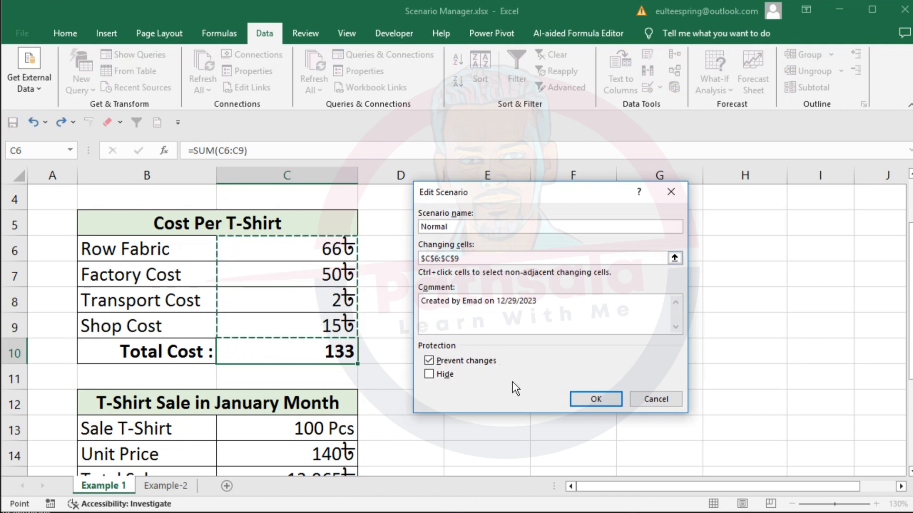
{"action": "left_click", "coordinate": [585, 396]}
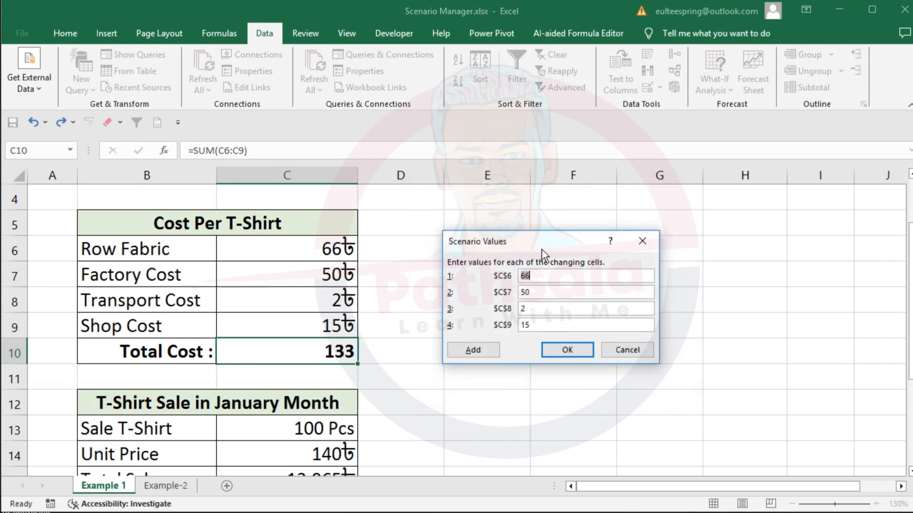
{"action": "left_click_drag", "start_coordinate": [541, 242], "coordinate": [462, 236]}
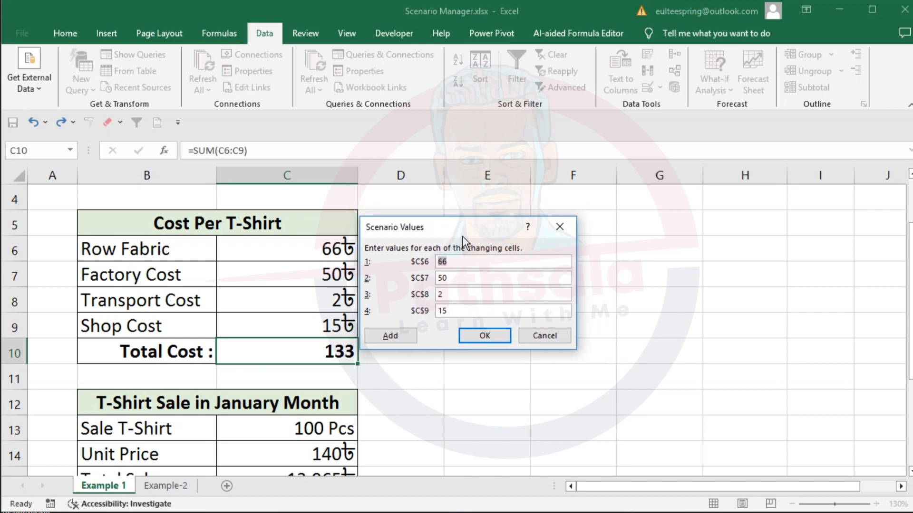
{"action": "left_click", "coordinate": [485, 336]}
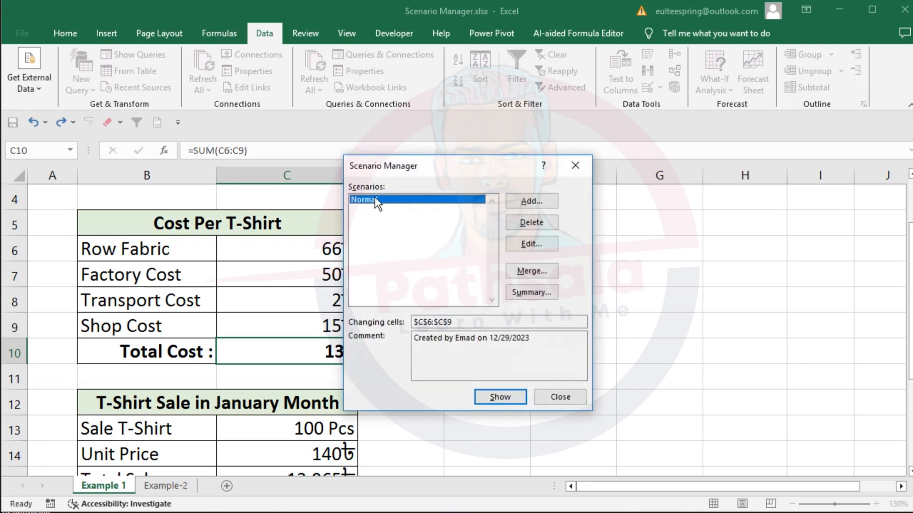
- Add a second scenario named Max_Reduce, keeping C6:C9 as its changing cells
{"action": "left_click", "coordinate": [527, 204]}
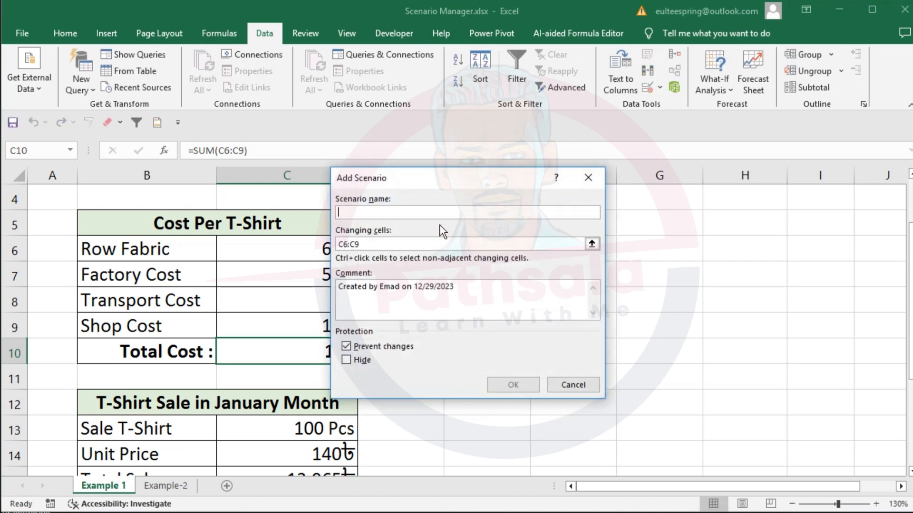
{"action": "left_click_drag", "start_coordinate": [419, 181], "coordinate": [448, 217]}
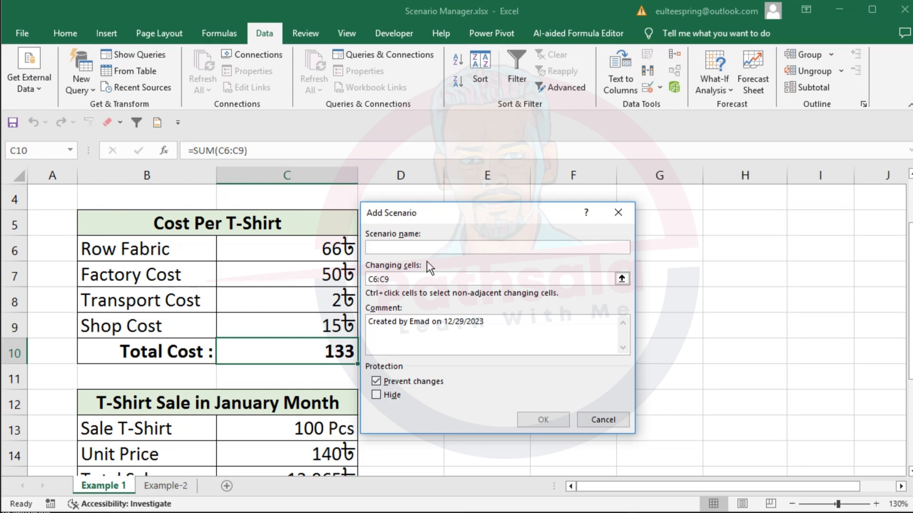
{"action": "type", "text": "Max_Reduce"}
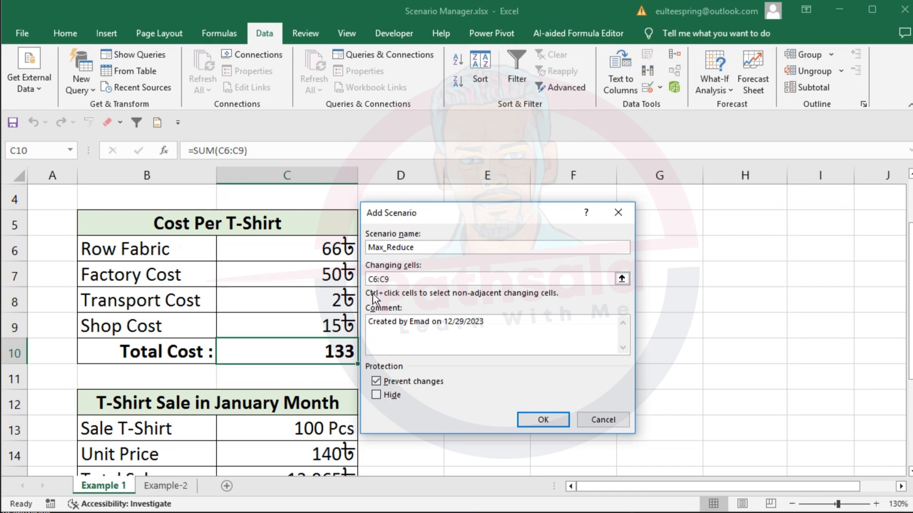
{"action": "left_click", "coordinate": [415, 278]}
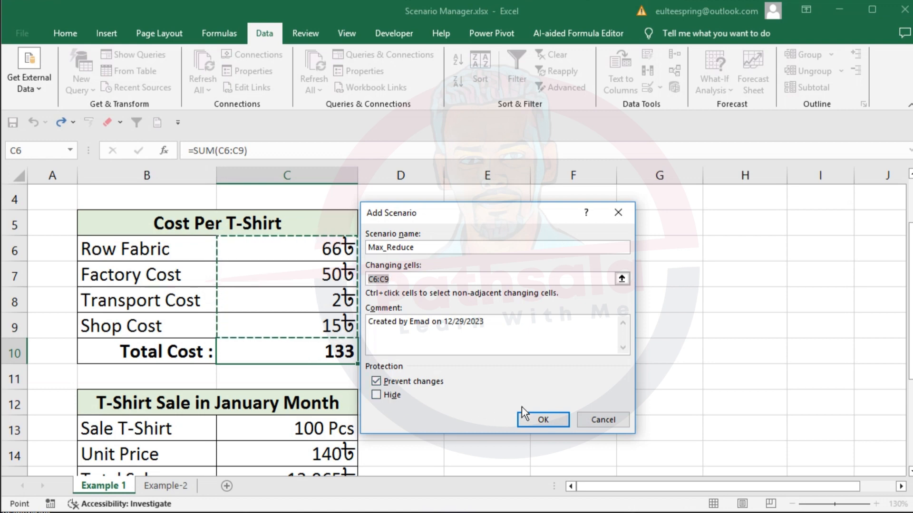
{"action": "left_click", "coordinate": [541, 420]}
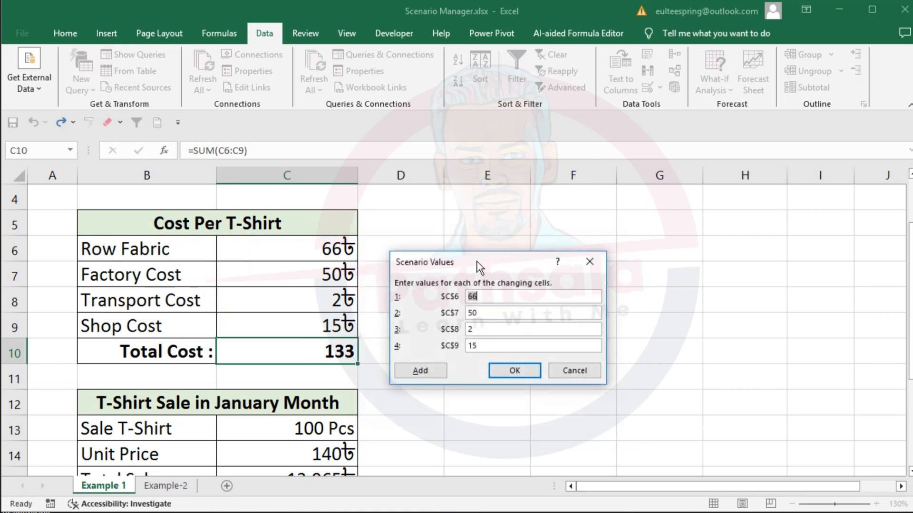
- Set the Max_Reduce values to 40, 35, 1 and 10 for C6 to C9, then save it and start another scenario
{"action": "left_click_drag", "start_coordinate": [477, 262], "coordinate": [450, 225]}
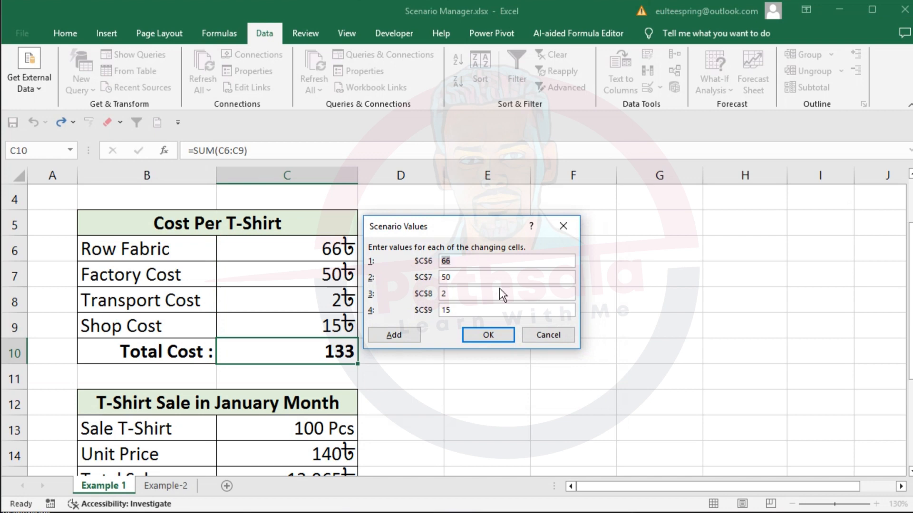
{"action": "type", "text": "40"}
{"action": "key", "text": "Tab"}
{"action": "type", "text": "35"}
{"action": "key", "text": "Tab"}
{"action": "type", "text": "1"}
{"action": "key", "text": "Tab"}
{"action": "type", "text": "10"}
{"action": "left_click", "coordinate": [392, 336]}
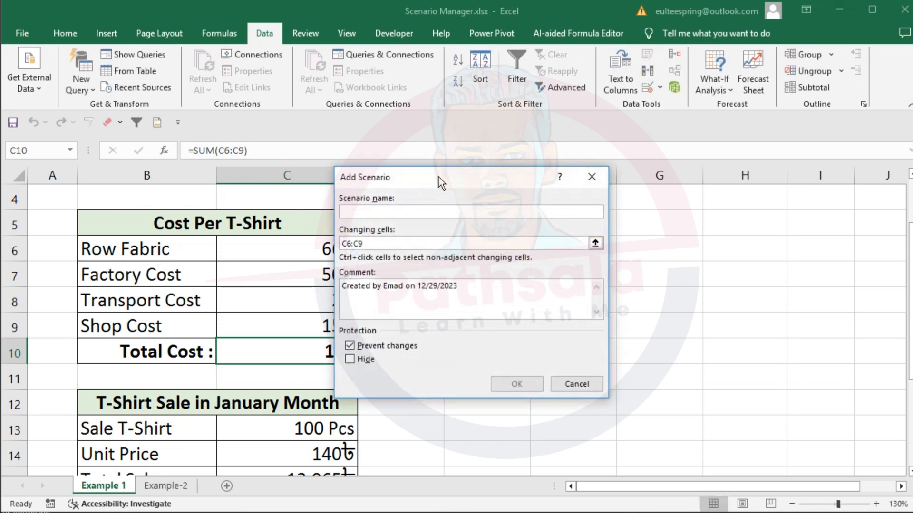
- Name the new scenario Possible_Inc and keep C6:C9 as its changing cells
{"action": "left_click_drag", "start_coordinate": [440, 181], "coordinate": [482, 207]}
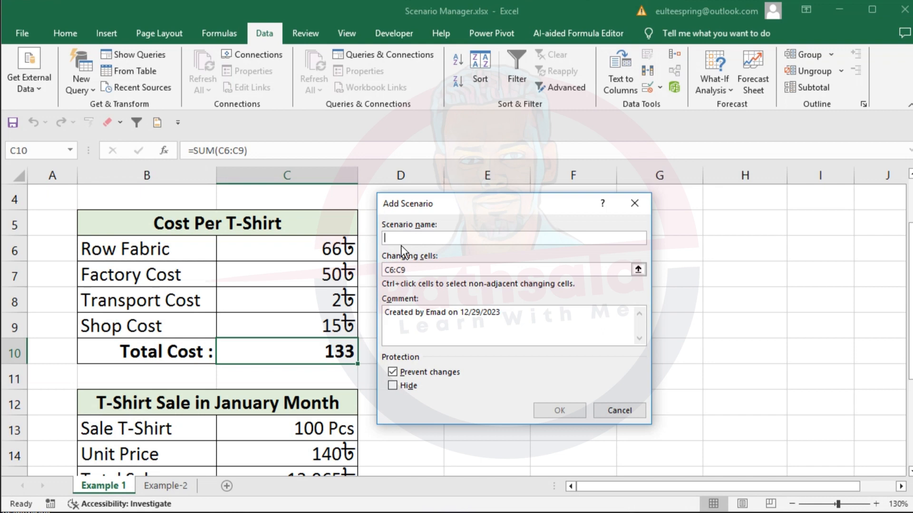
{"action": "type", "text": "P"}
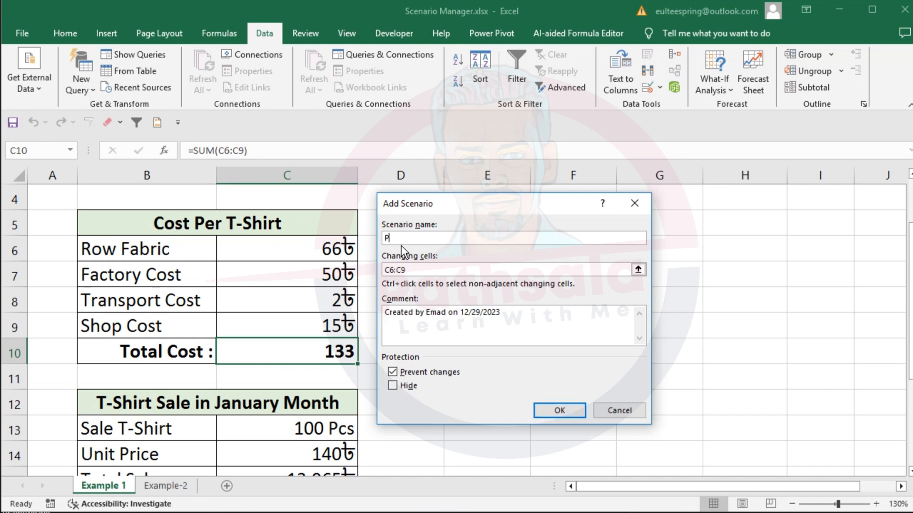
{"action": "type", "text": "ossible_Inc"}
{"action": "left_click", "coordinate": [415, 272]}
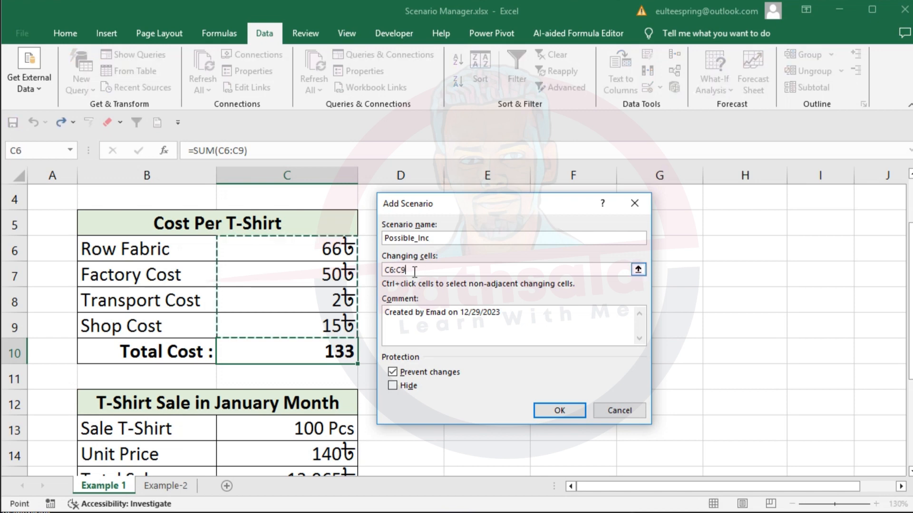
{"action": "left_click", "coordinate": [557, 409]}
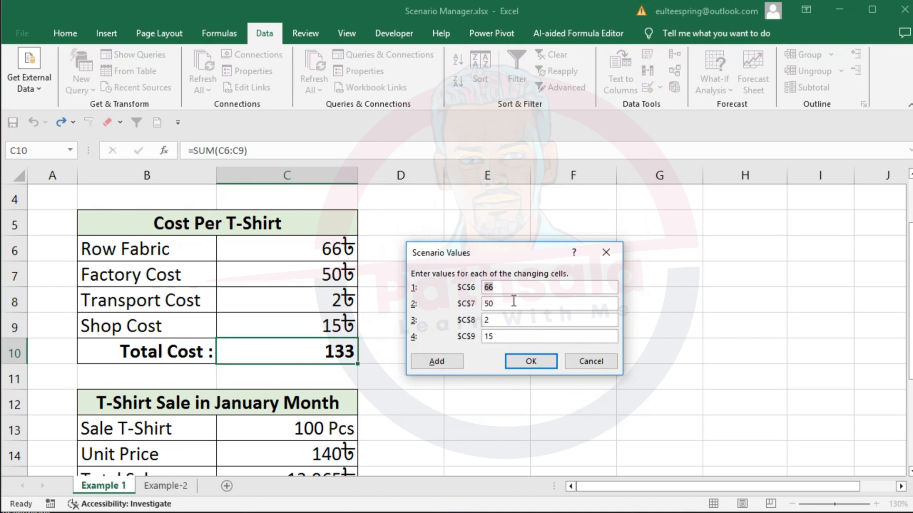
- Set the Possible_Inc values to 70, 55, 3 and 20 for C6 to C9, saving it and starting another scenario
{"action": "type", "text": "70"}
{"action": "key", "text": "Tab"}
{"action": "type", "text": "55"}
{"action": "key", "text": "Tab"}
{"action": "key", "text": "Tab"}
{"action": "type", "text": "20"}
{"action": "left_click", "coordinate": [445, 362]}
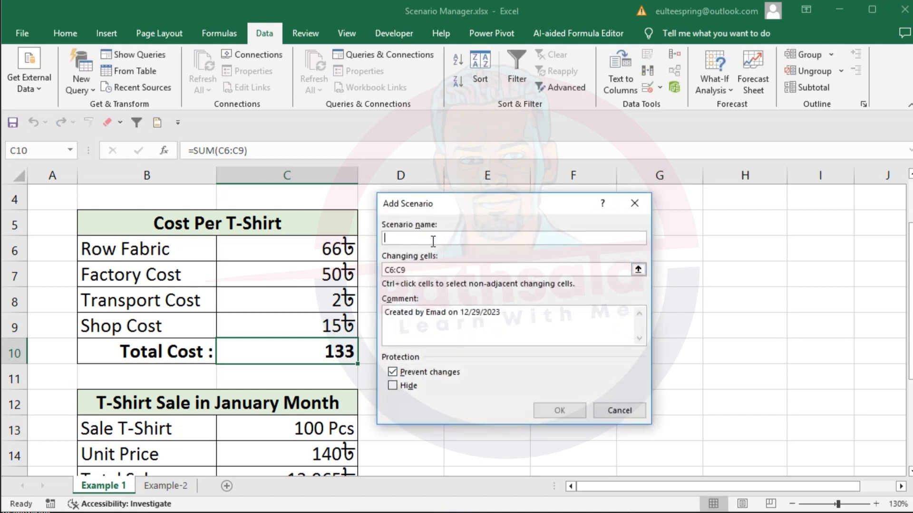
- Name the new scenario Max_Inc and keep C6:C9 as its changing cells
{"action": "type", "text": "Max"}
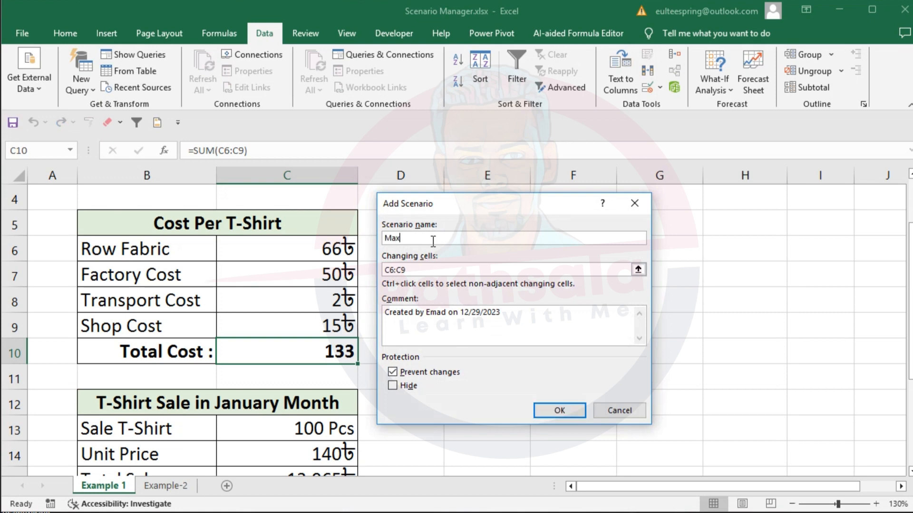
{"action": "type", "text": "_Inc"}
{"action": "left_click", "coordinate": [421, 269]}
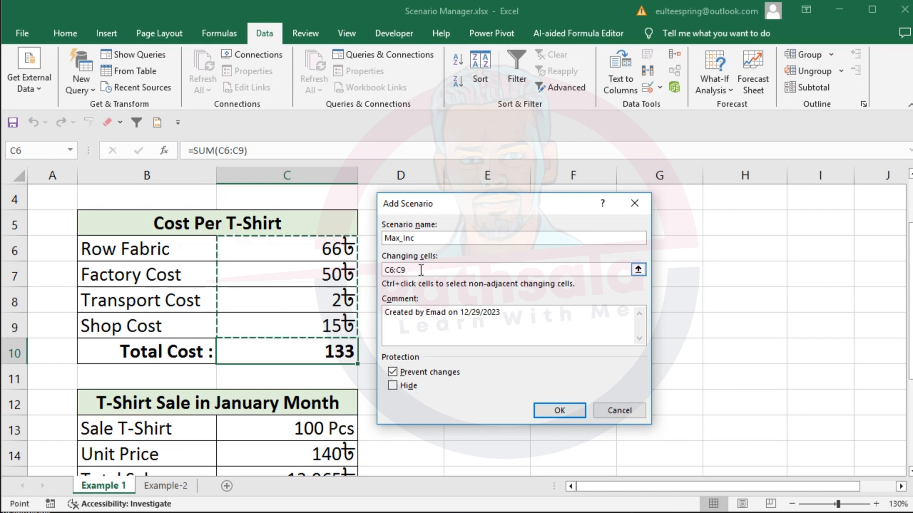
{"action": "left_click", "coordinate": [551, 413]}
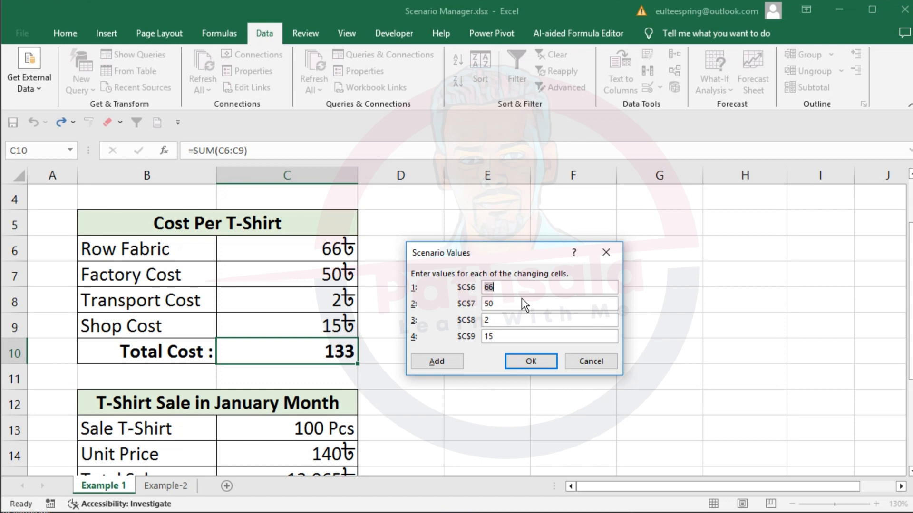
- Set the Max_Inc values to 80, 65, 5 and 30 for C6 to C9 and save the scenario
{"action": "type", "text": "80"}
{"action": "key", "text": "Tab"}
{"action": "type", "text": "65"}
{"action": "key", "text": "Tab"}
{"action": "type", "text": "5"}
{"action": "key", "text": "Tab"}
{"action": "type", "text": "30"}
{"action": "left_click", "coordinate": [532, 364]}
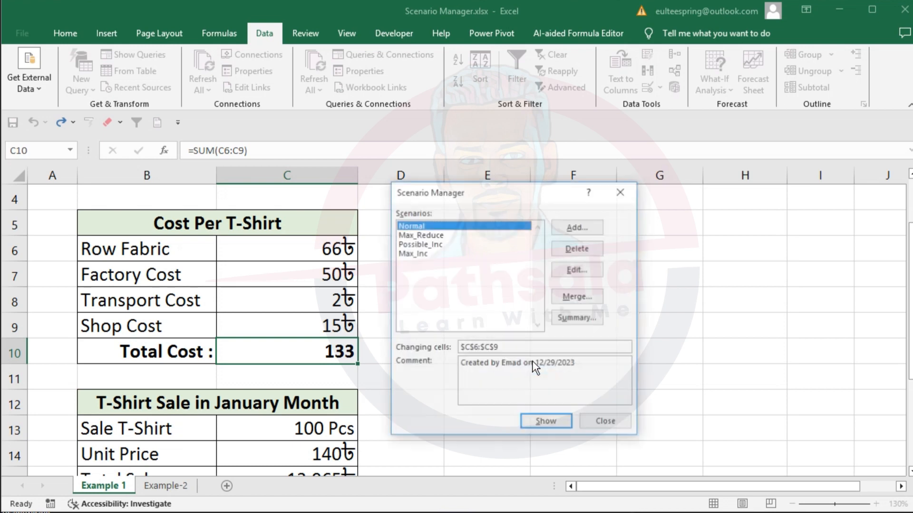
- Close the Scenario Manager and collapse the ribbon so the cost, sale and profit tables fit in view
{"action": "left_click", "coordinate": [435, 235]}
{"action": "left_click", "coordinate": [435, 244]}
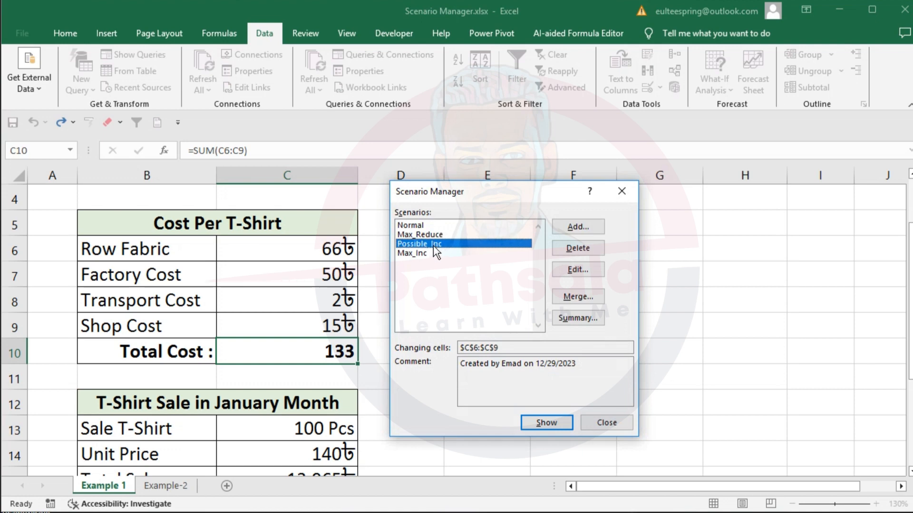
{"action": "left_click", "coordinate": [418, 254]}
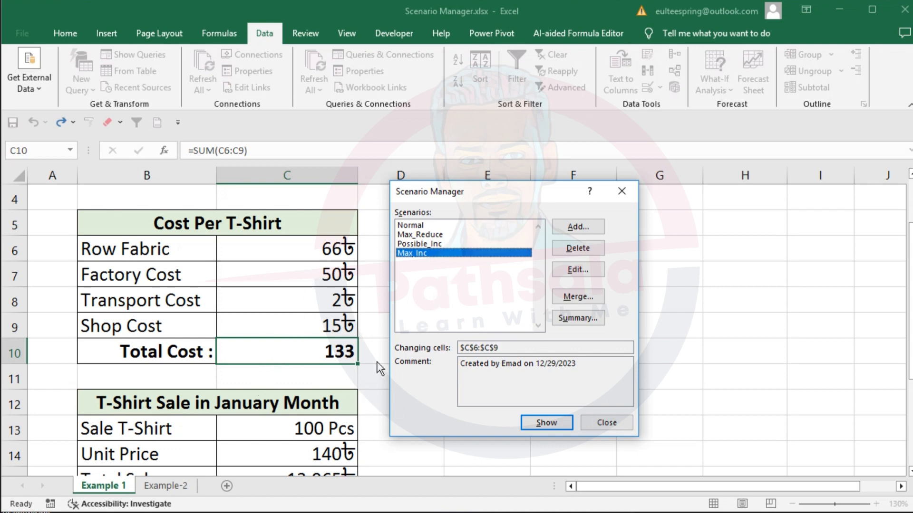
{"action": "left_click", "coordinate": [606, 423]}
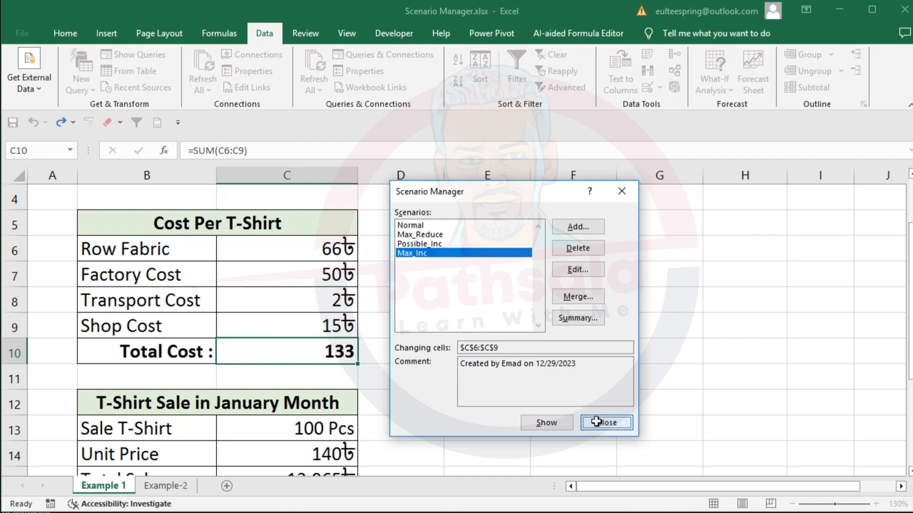
{"action": "scroll", "coordinate": [345, 316], "scroll_direction": "down", "scroll_amount": 3, "text": "ctrl"}
{"action": "scroll", "coordinate": [357, 351], "scroll_direction": "down", "scroll_amount": 2}
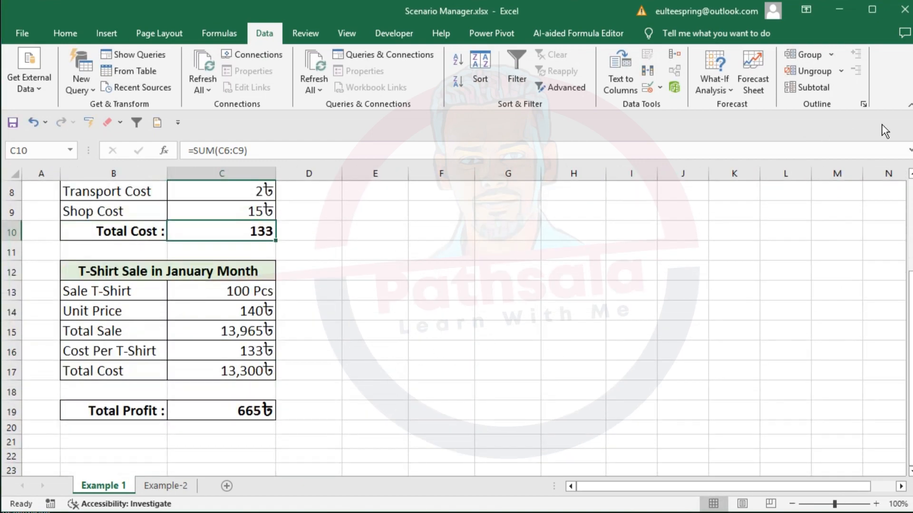
{"action": "left_click", "coordinate": [910, 109]}
{"action": "scroll", "coordinate": [418, 259], "scroll_direction": "up", "scroll_amount": 1}
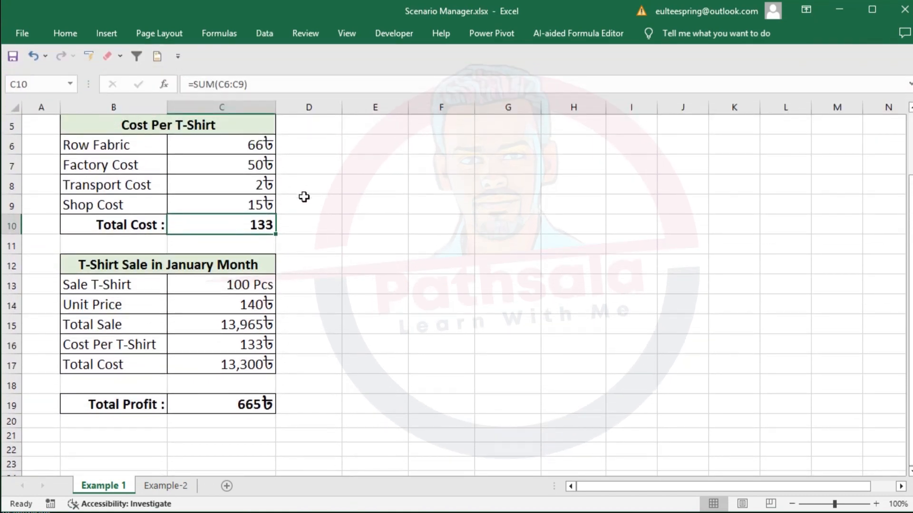
{"action": "left_click", "coordinate": [264, 33]}
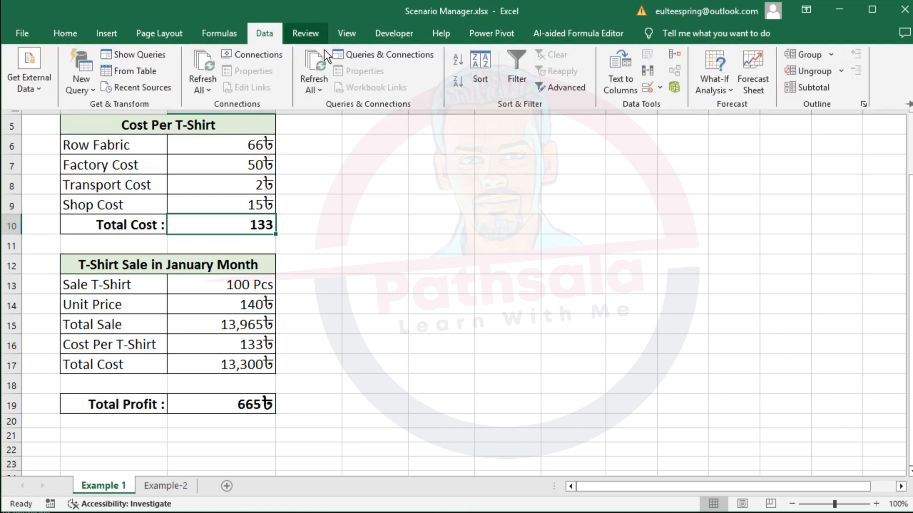
{"action": "left_click", "coordinate": [714, 83]}
{"action": "left_click", "coordinate": [735, 179]}
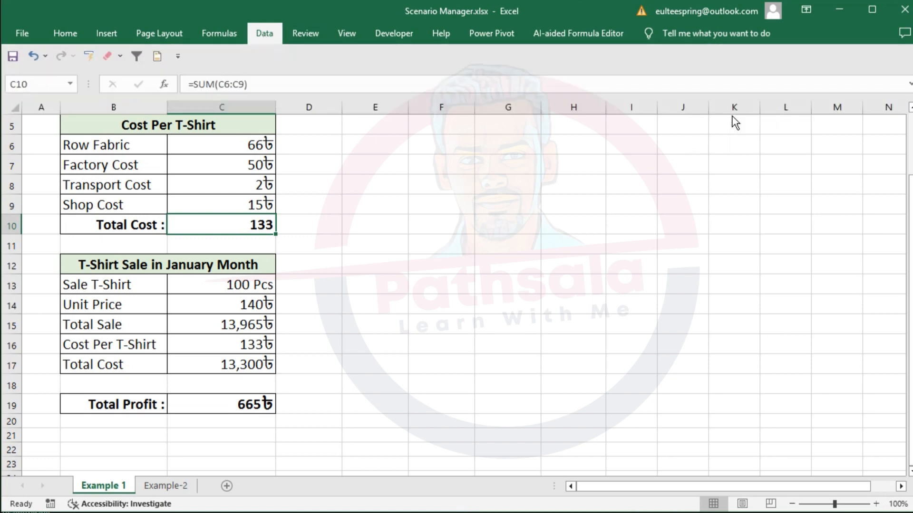
{"action": "left_click", "coordinate": [555, 347]}
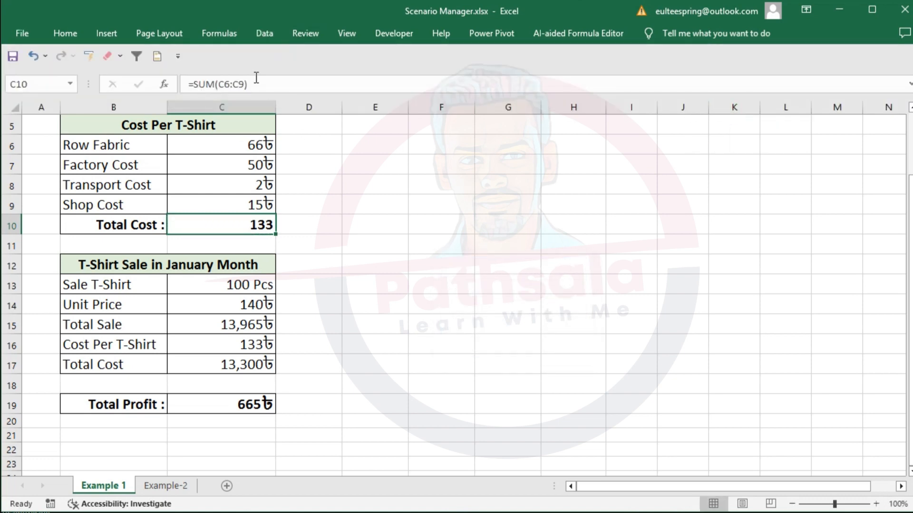
- Reopen the Scenario Manager beside the tables and show the Normal scenario in the sheet
{"action": "left_click", "coordinate": [266, 37]}
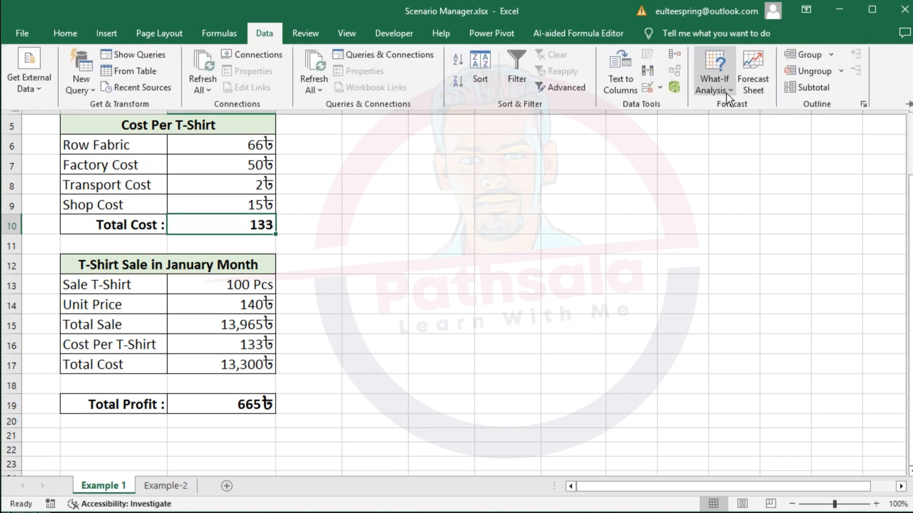
{"action": "left_click", "coordinate": [726, 92]}
{"action": "left_click", "coordinate": [727, 108]}
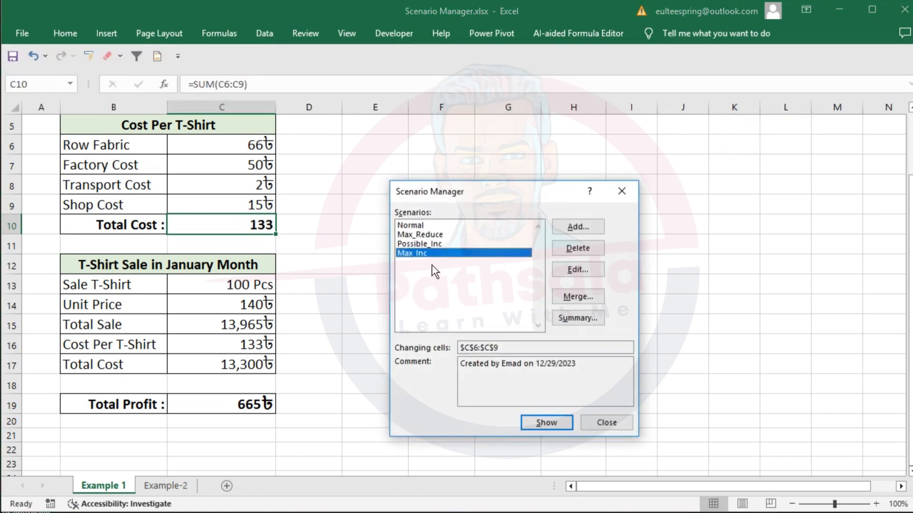
{"action": "left_click", "coordinate": [413, 223]}
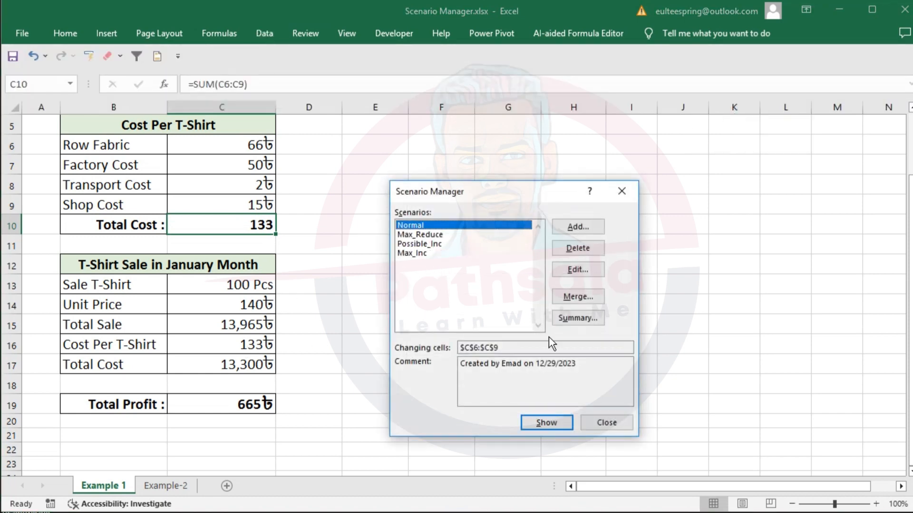
{"action": "left_click_drag", "start_coordinate": [501, 197], "coordinate": [431, 138]}
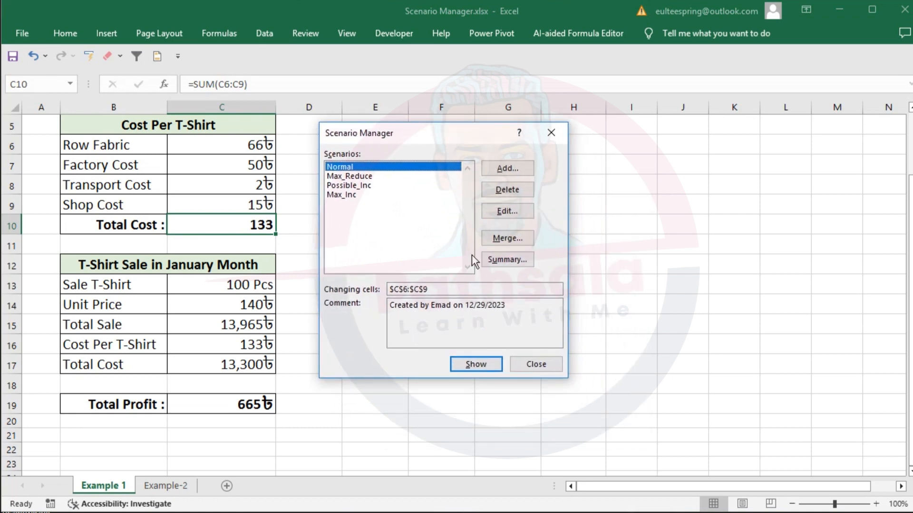
{"action": "left_click", "coordinate": [476, 364]}
- Show the Max_Reduce scenario and temporarily outline its total cost, unit price and total profit in red
{"action": "left_click", "coordinate": [347, 176]}
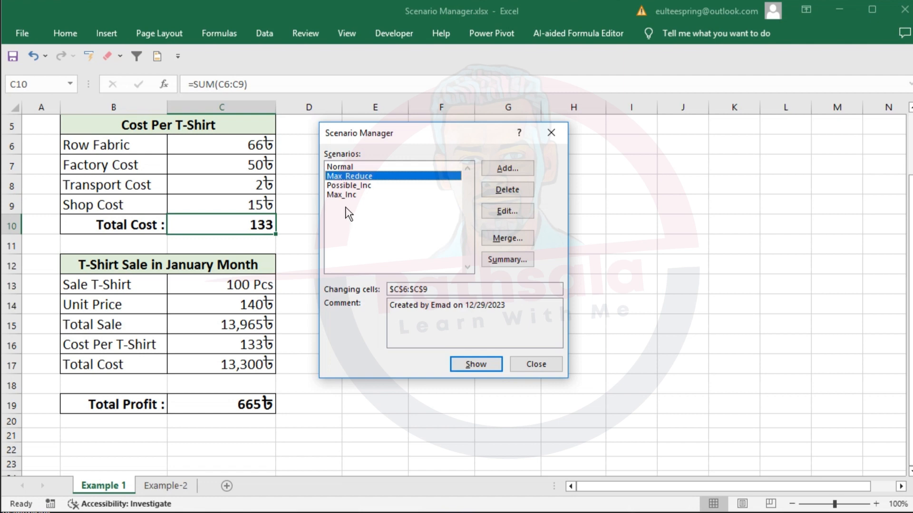
{"action": "left_click", "coordinate": [476, 365]}
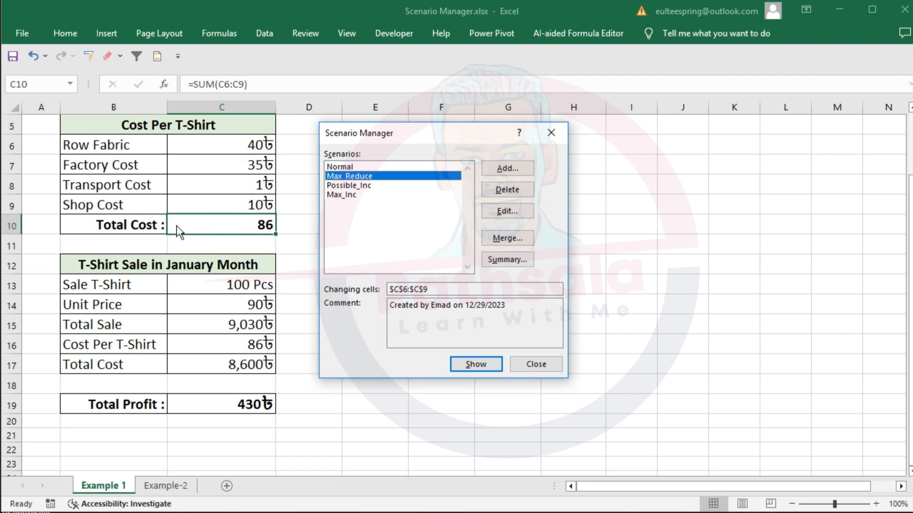
{"action": "key", "text": "ctrl+alt+d"}
{"action": "key", "text": "r"}
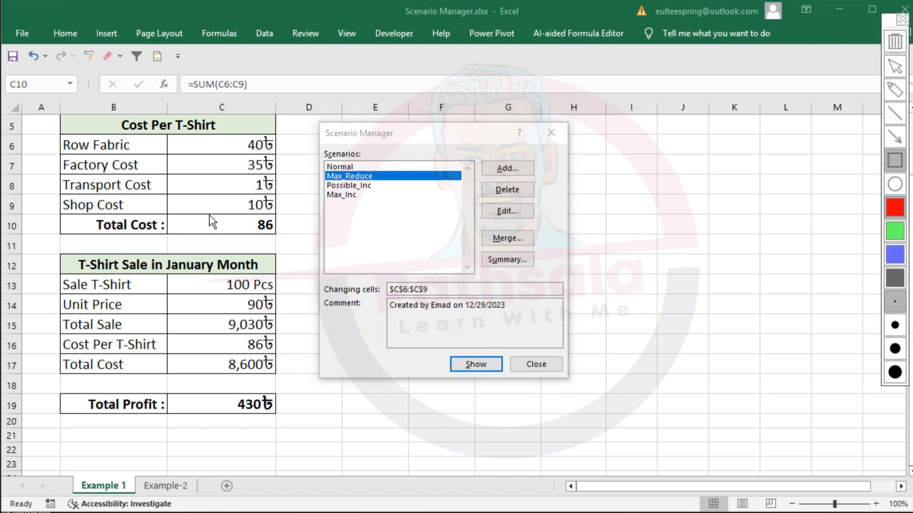
{"action": "left_click_drag", "start_coordinate": [211, 214], "coordinate": [291, 240]}
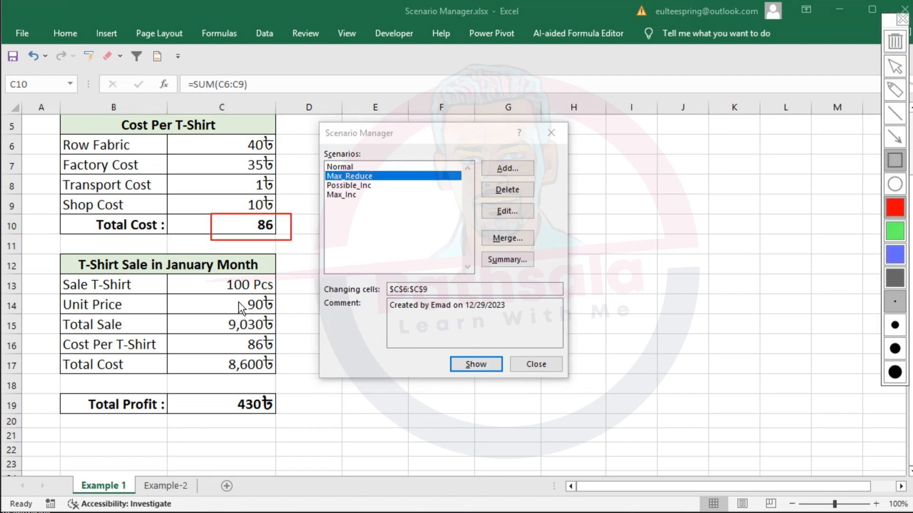
{"action": "left_click_drag", "start_coordinate": [236, 298], "coordinate": [278, 314]}
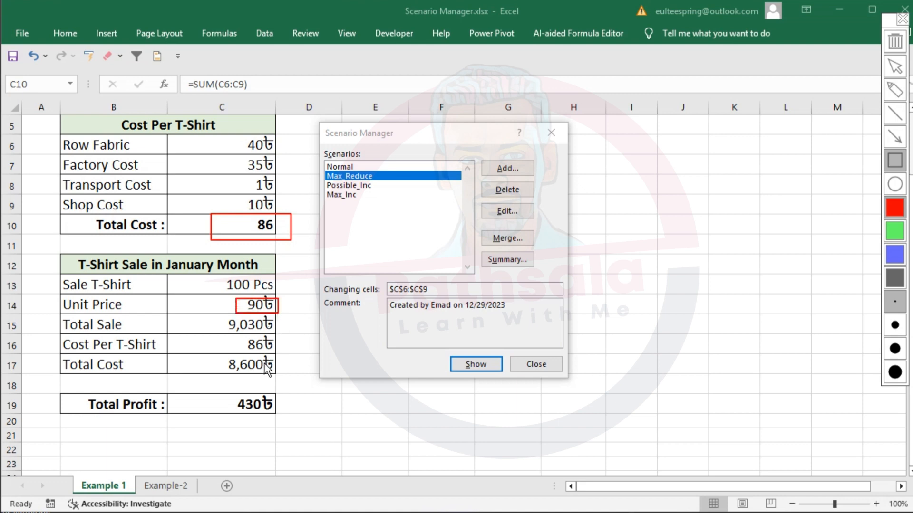
{"action": "left_click_drag", "start_coordinate": [221, 391], "coordinate": [292, 419]}
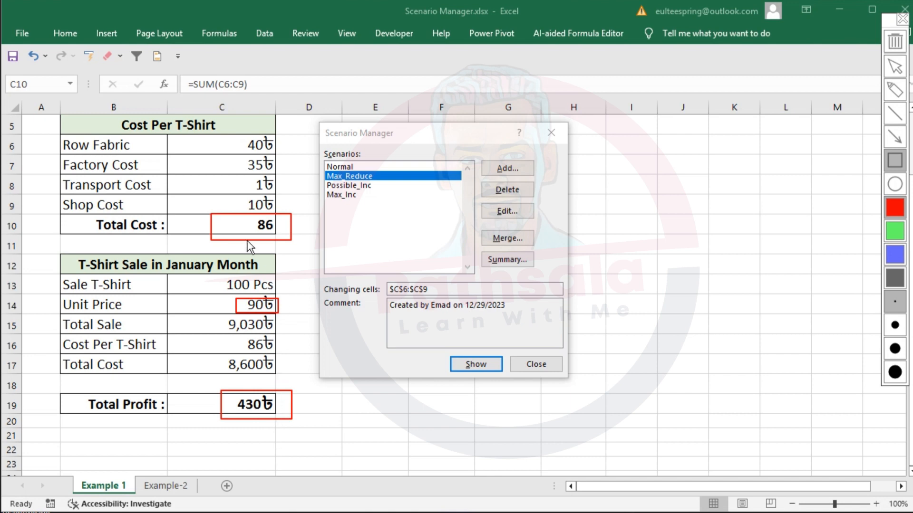
{"action": "key", "text": "Escape"}
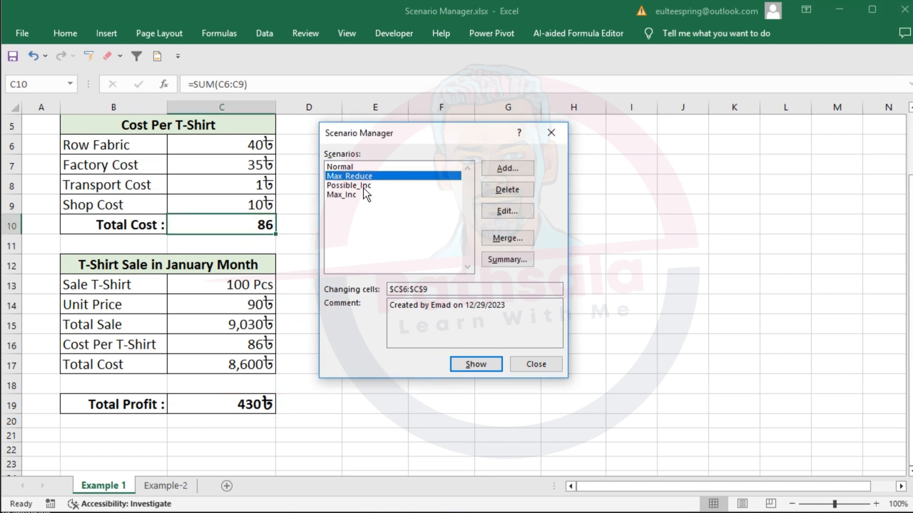
- Show the Possible_Inc scenario and temporarily outline its total cost, total profit and unit price in red
{"action": "left_click", "coordinate": [363, 186]}
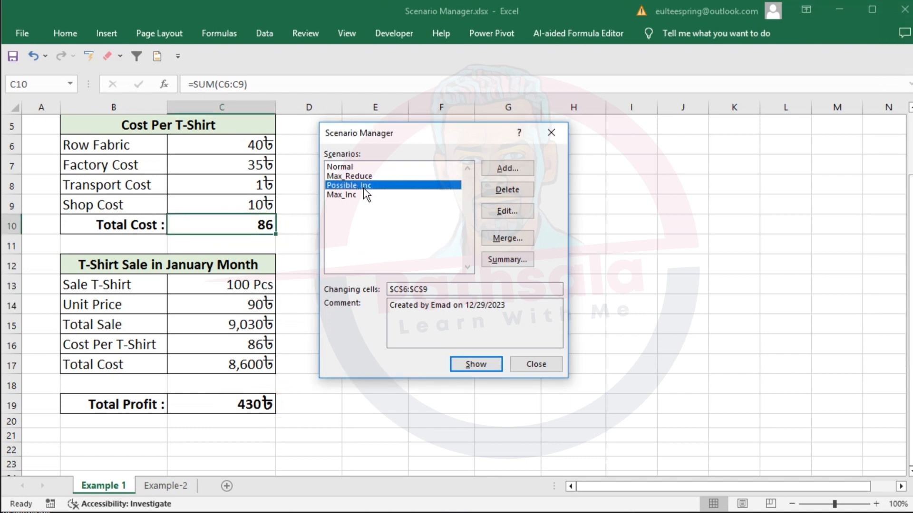
{"action": "left_click", "coordinate": [478, 367]}
{"action": "key", "text": "ctrl+alt+d"}
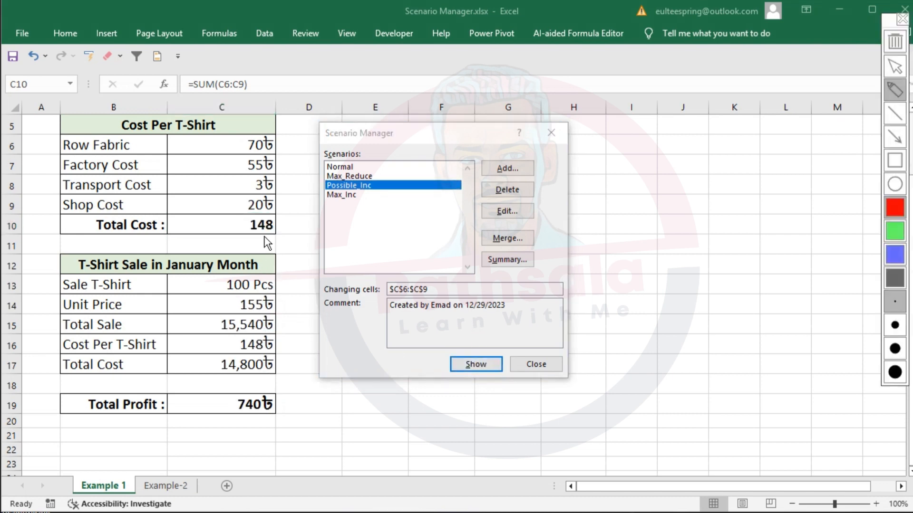
{"action": "key", "text": "r"}
{"action": "left_click_drag", "start_coordinate": [235, 212], "coordinate": [291, 240]}
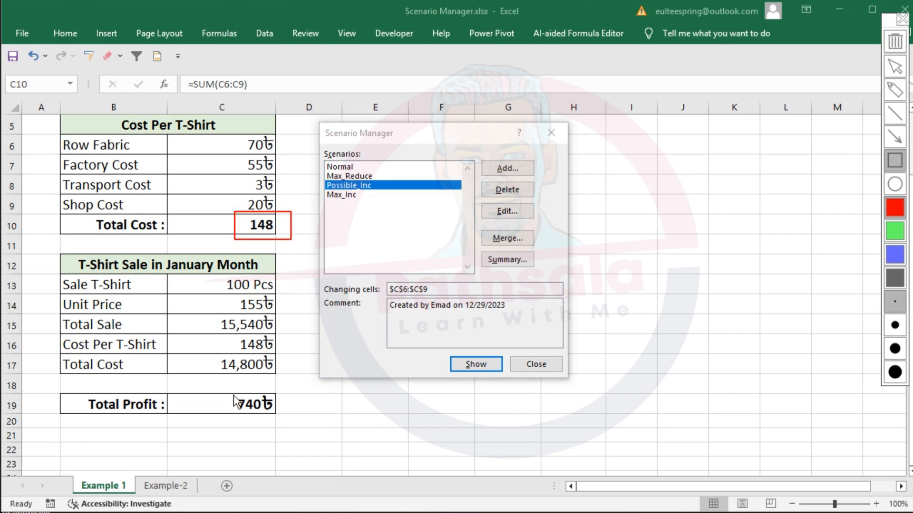
{"action": "left_click_drag", "start_coordinate": [229, 394], "coordinate": [305, 423]}
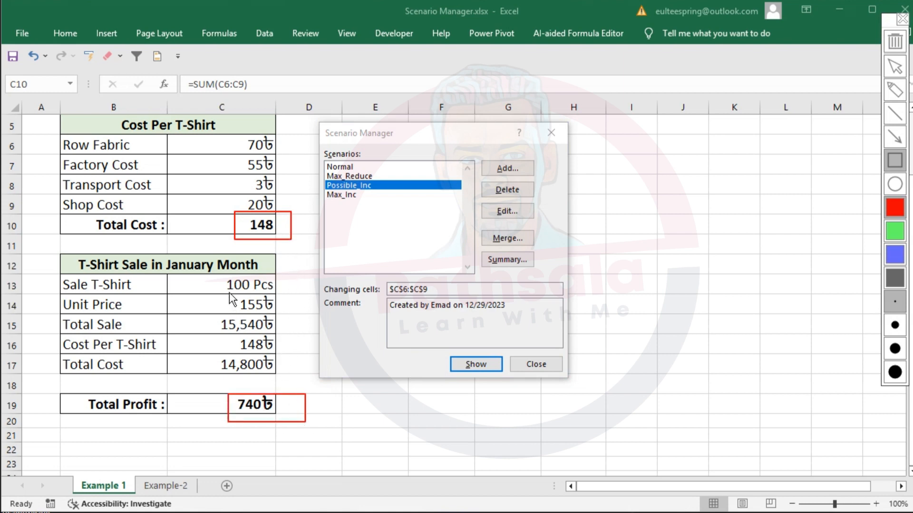
{"action": "left_click_drag", "start_coordinate": [228, 292], "coordinate": [290, 318]}
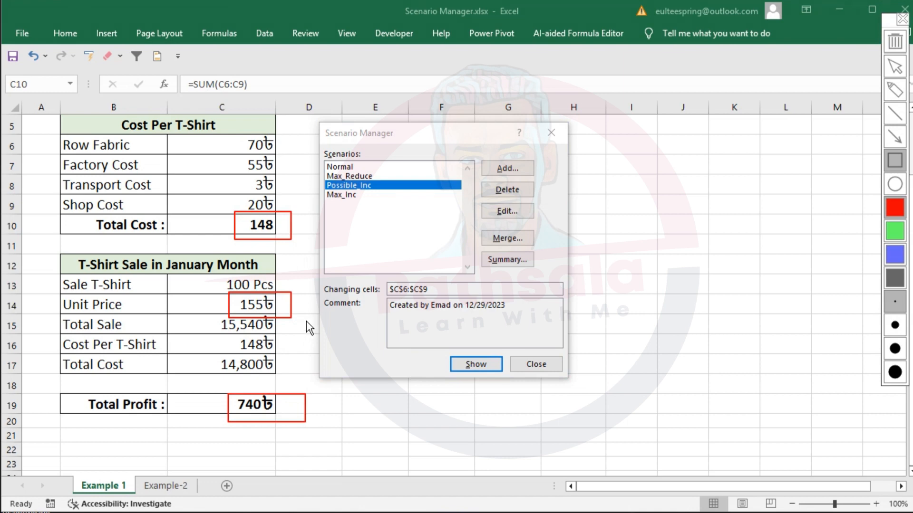
{"action": "key", "text": "Escape"}
- Show the Max_Inc scenario and temporarily outline its total cost, unit price and total profit in red
{"action": "left_click", "coordinate": [340, 195]}
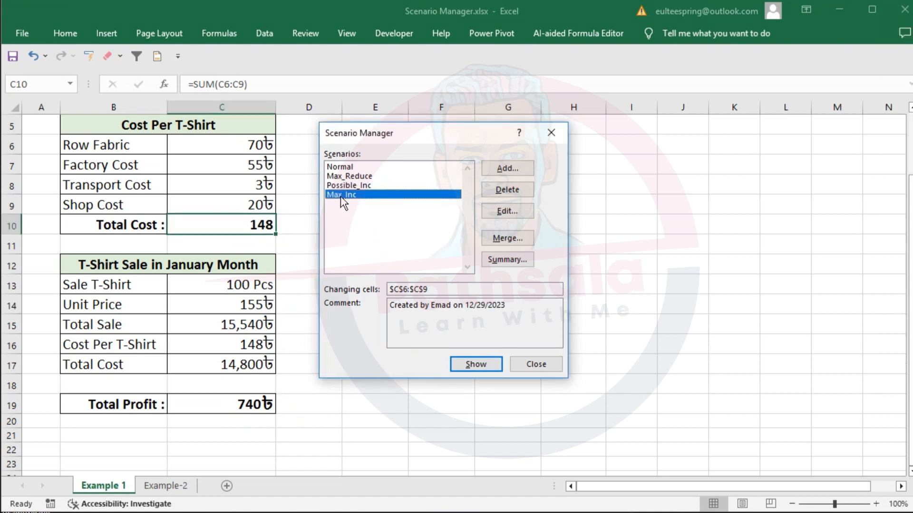
{"action": "left_click", "coordinate": [475, 364]}
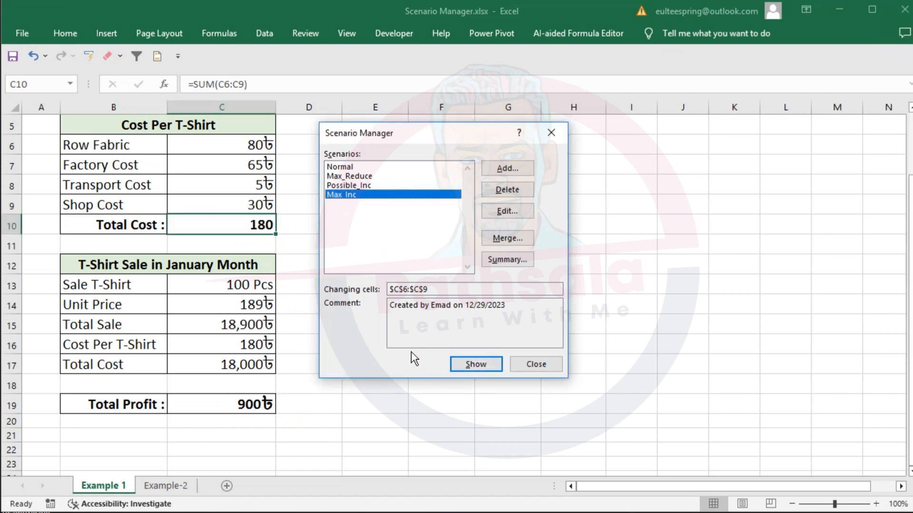
{"action": "key", "text": "ctrl+alt+d"}
{"action": "key", "text": "r"}
{"action": "left_click_drag", "start_coordinate": [237, 210], "coordinate": [283, 239]}
{"action": "mouse_move", "coordinate": [229, 290]}
{"action": "left_mouse_down"}
{"action": "mouse_move", "coordinate": [299, 334]}
{"action": "mouse_move", "coordinate": [291, 321]}
{"action": "left_mouse_up"}
{"action": "left_click_drag", "start_coordinate": [226, 385], "coordinate": [301, 426]}
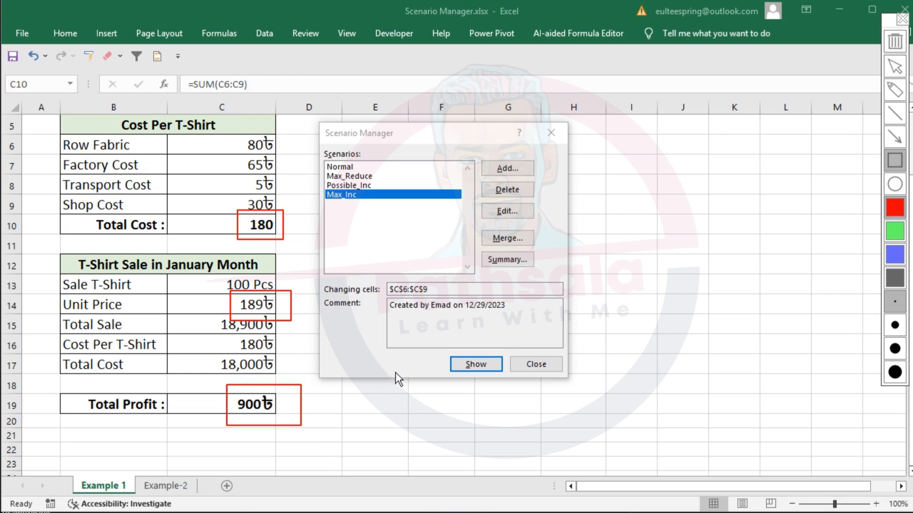
{"action": "key", "text": "Escape"}
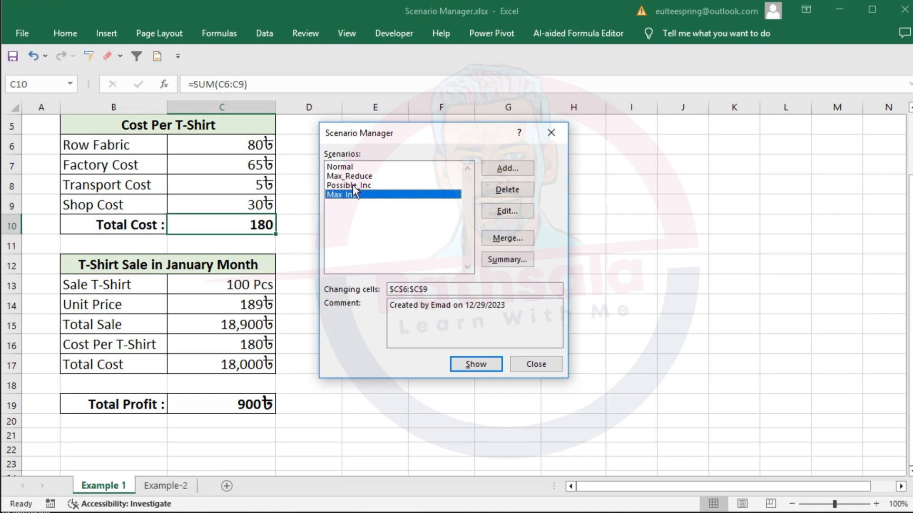
- Generate a Scenario summary report from the Scenario Manager with total cost cell C10 as the result cell
{"action": "left_click_drag", "start_coordinate": [423, 139], "coordinate": [402, 140]}
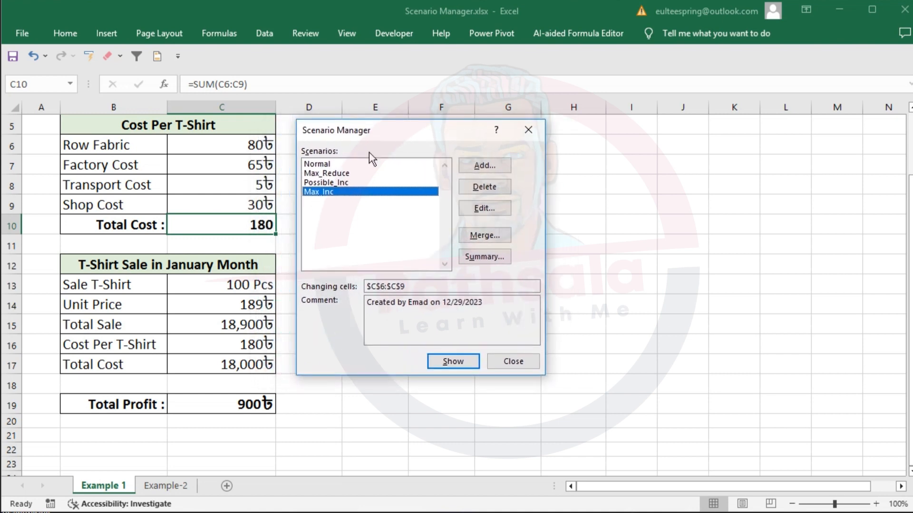
{"action": "left_click", "coordinate": [484, 259]}
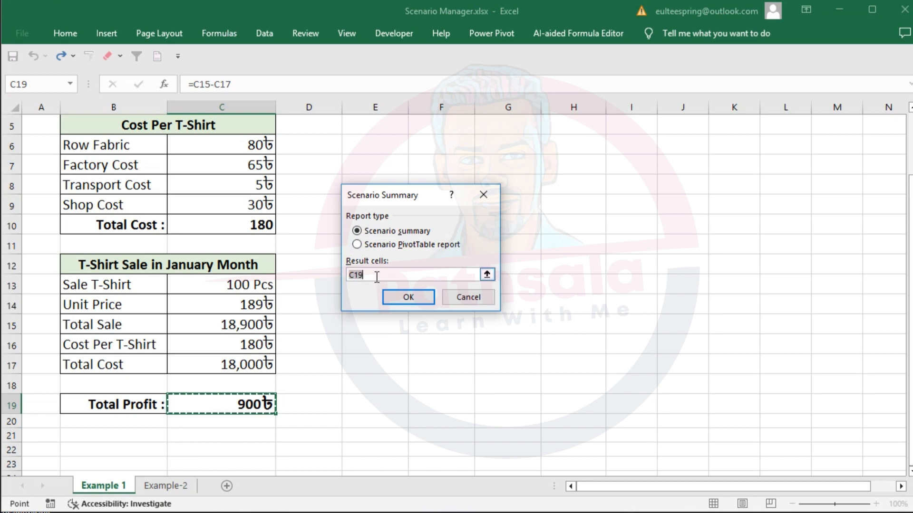
{"action": "left_click", "coordinate": [245, 404]}
{"action": "left_click", "coordinate": [253, 225]}
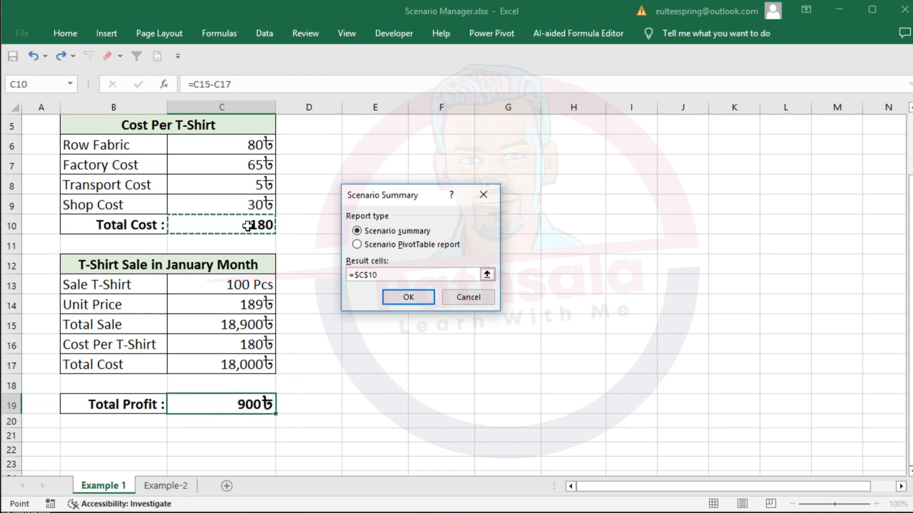
{"action": "left_click", "coordinate": [418, 295]}
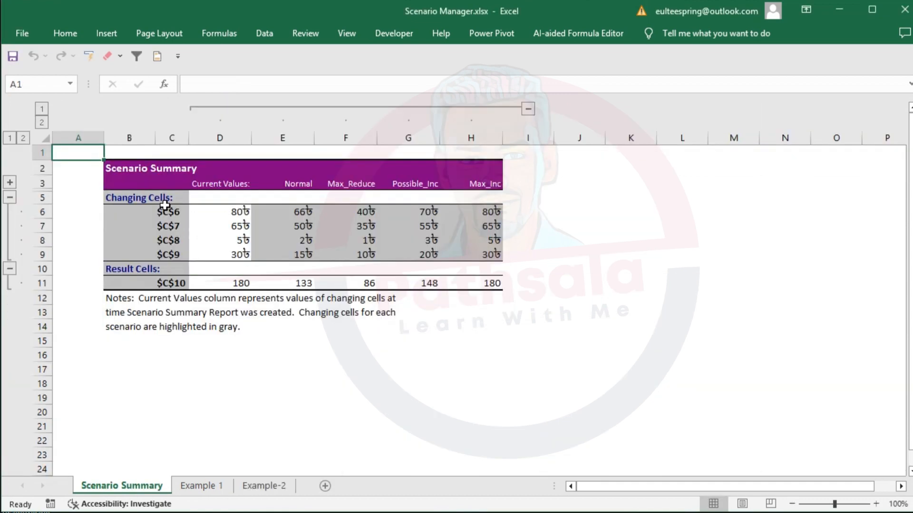
- Compare the first changing-cell reference in the summary report with the Row Fabric label on the Example 1 sheet
{"action": "left_click", "coordinate": [169, 211]}
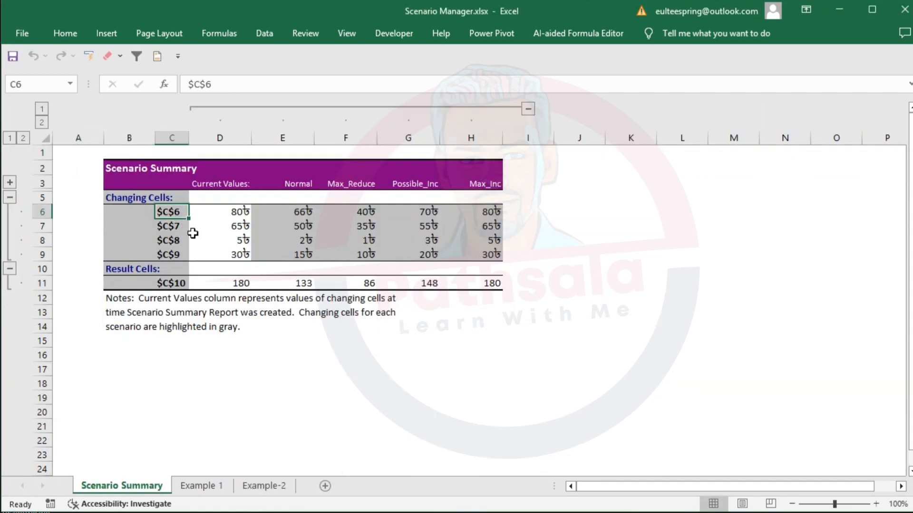
{"action": "left_click", "coordinate": [201, 485]}
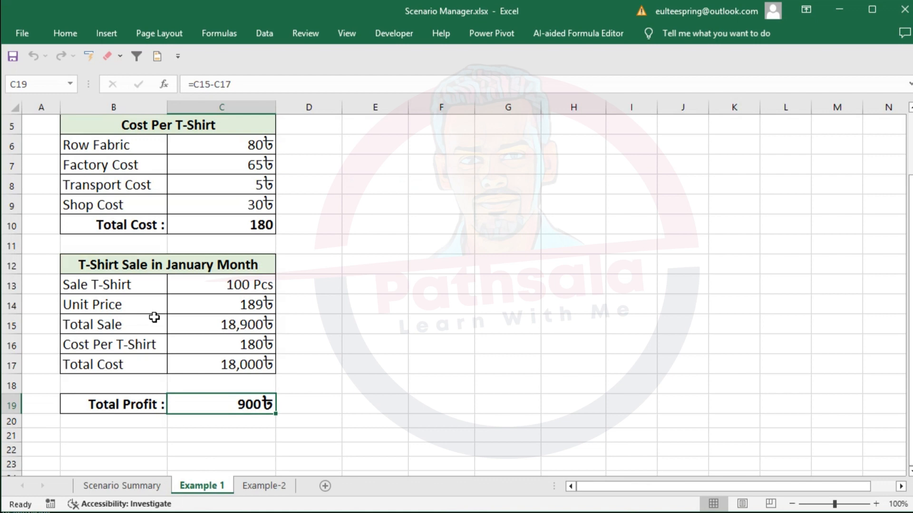
{"action": "left_click", "coordinate": [126, 148]}
{"action": "left_click", "coordinate": [137, 486]}
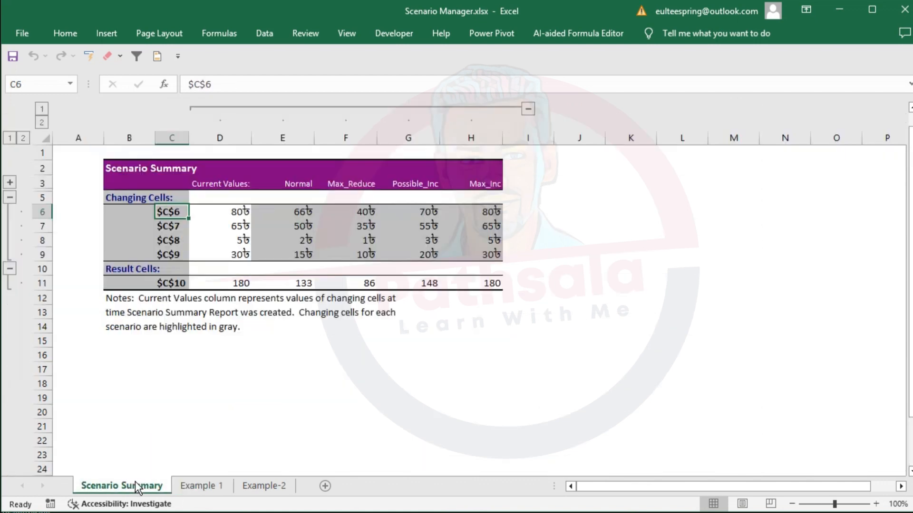
- Review the report's changing-cell references, the cost values of each scenario column, and the result row for C10
{"action": "left_click_drag", "start_coordinate": [170, 209], "coordinate": [171, 256]}
{"action": "left_click_drag", "start_coordinate": [232, 212], "coordinate": [250, 252]}
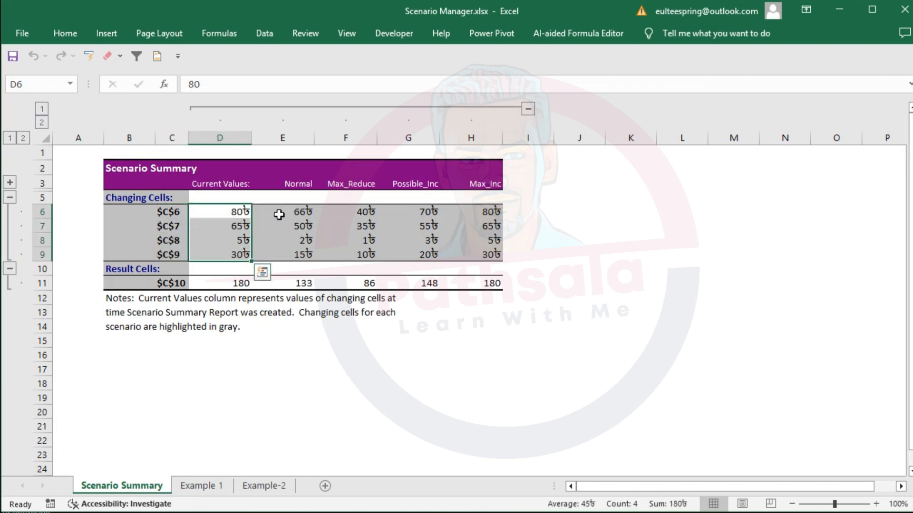
{"action": "left_click_drag", "start_coordinate": [299, 214], "coordinate": [304, 254]}
{"action": "left_click_drag", "start_coordinate": [359, 215], "coordinate": [362, 253]}
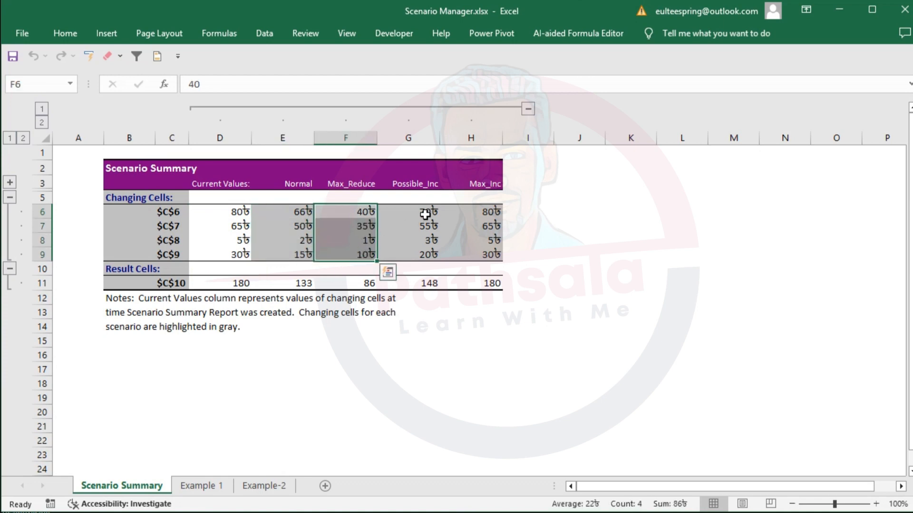
{"action": "left_click_drag", "start_coordinate": [426, 212], "coordinate": [430, 255]}
{"action": "left_click_drag", "start_coordinate": [481, 215], "coordinate": [477, 266]}
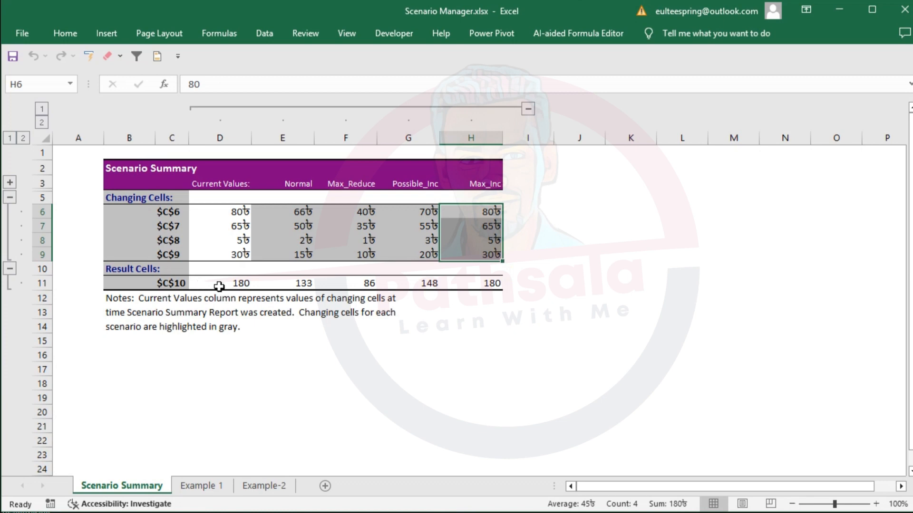
{"action": "left_click_drag", "start_coordinate": [233, 284], "coordinate": [472, 287]}
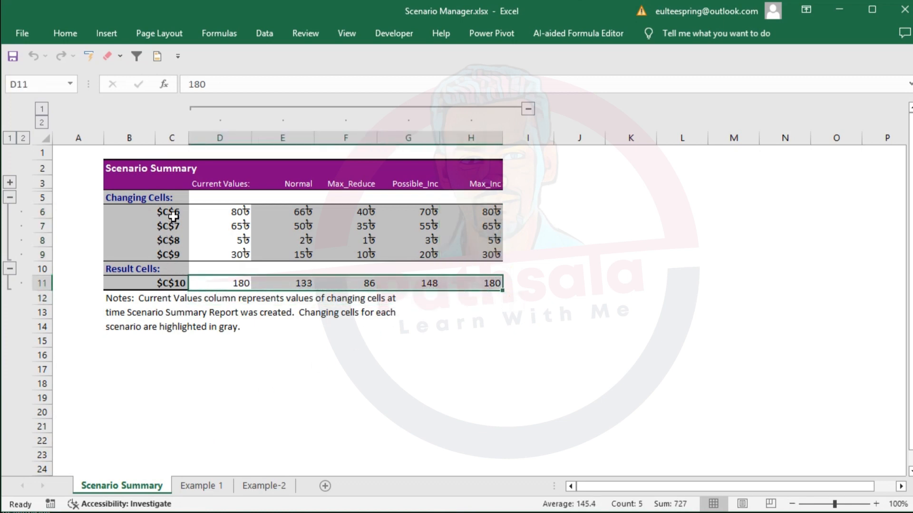
{"action": "left_click_drag", "start_coordinate": [174, 216], "coordinate": [174, 257]}
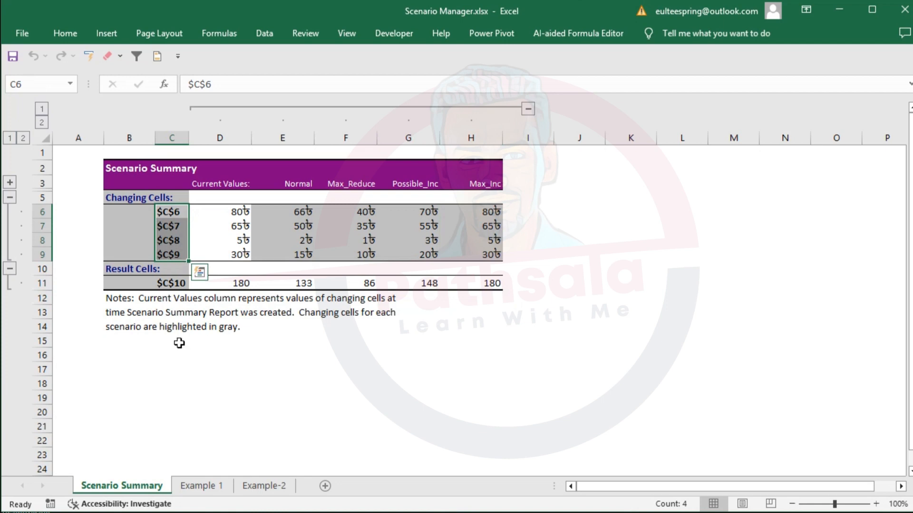
- Delete the Scenario Summary sheet from the workbook
{"action": "right_click", "coordinate": [152, 487]}
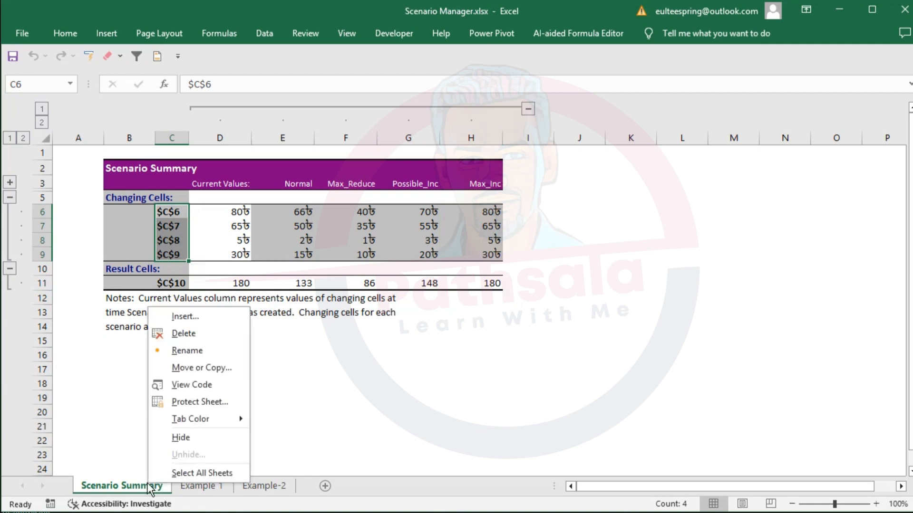
{"action": "left_click", "coordinate": [183, 333]}
{"action": "left_click", "coordinate": [423, 235]}
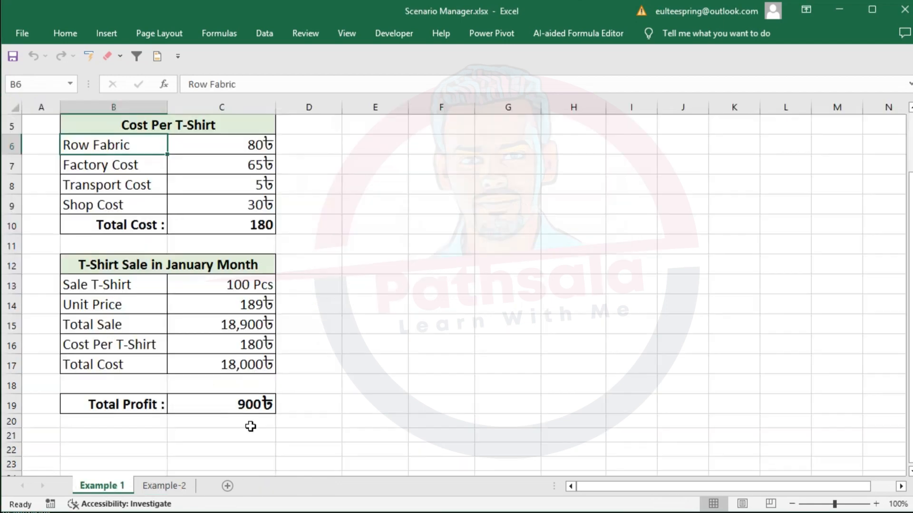
- Create names for cost cells C6:C9 from the left-column labels of B6:C9, temporarily outlining labels and values in red
{"action": "left_click_drag", "start_coordinate": [138, 145], "coordinate": [234, 212]}
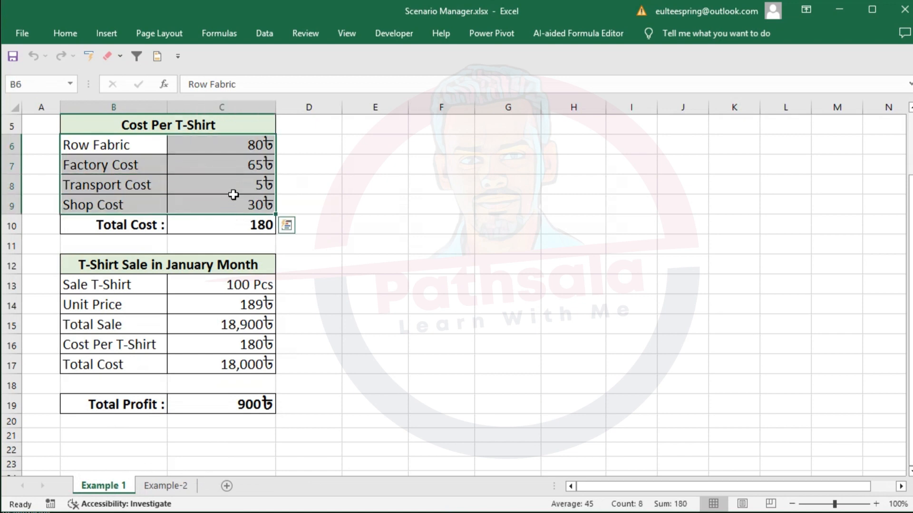
{"action": "left_click", "coordinate": [224, 41]}
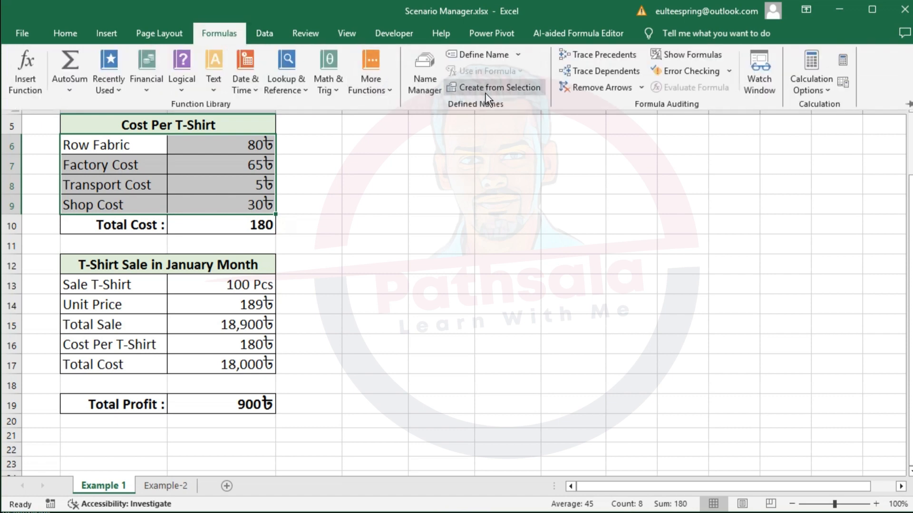
{"action": "left_click", "coordinate": [499, 87]}
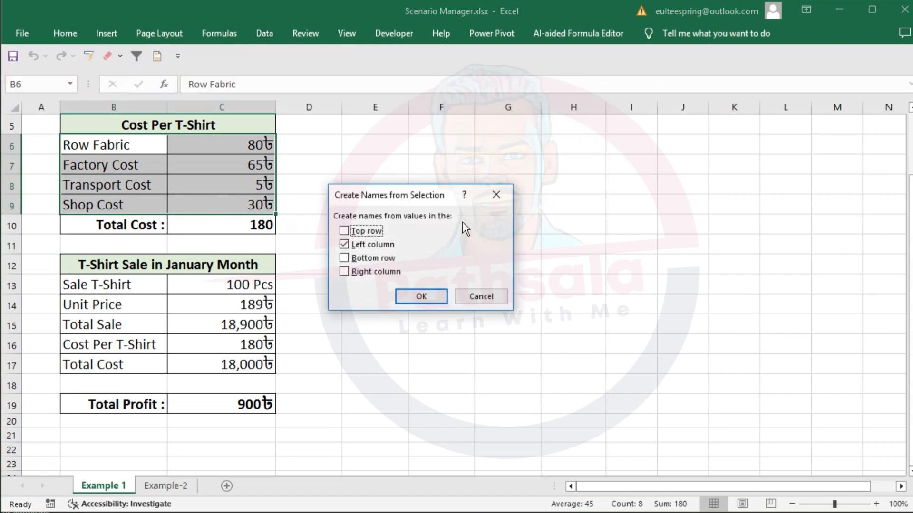
{"action": "key", "text": "ctrl+alt+d"}
{"action": "key", "text": "r"}
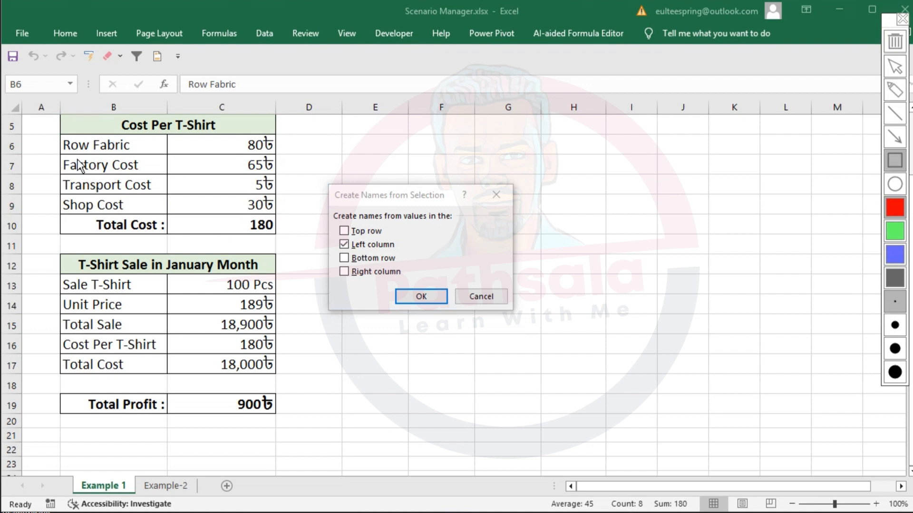
{"action": "mouse_move", "coordinate": [54, 128]}
{"action": "left_mouse_down"}
{"action": "mouse_move", "coordinate": [113, 188]}
{"action": "mouse_move", "coordinate": [166, 219]}
{"action": "left_mouse_up"}
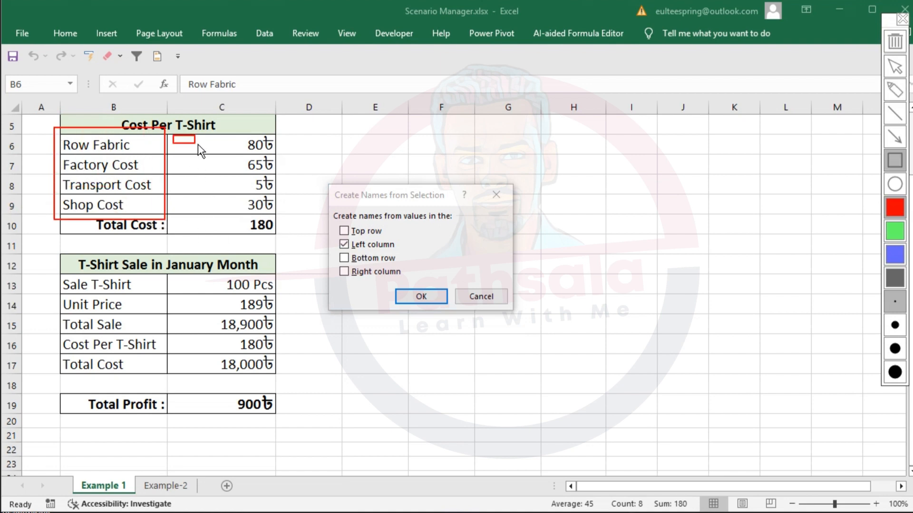
{"action": "left_click_drag", "start_coordinate": [198, 144], "coordinate": [271, 156]}
{"action": "mouse_move", "coordinate": [213, 159]}
{"action": "left_mouse_down"}
{"action": "mouse_move", "coordinate": [277, 170]}
{"action": "mouse_move", "coordinate": [260, 192]}
{"action": "mouse_move", "coordinate": [279, 196]}
{"action": "left_mouse_up"}
{"action": "key", "text": "Escape"}
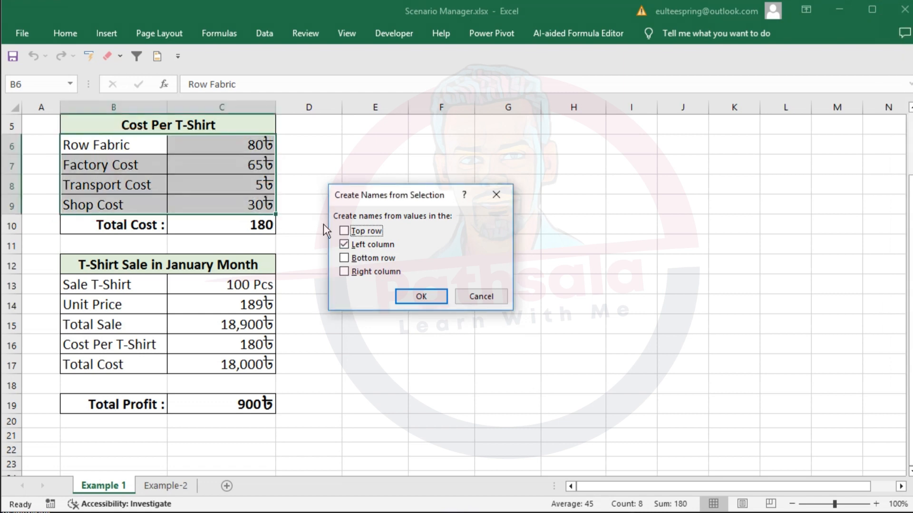
{"action": "left_click", "coordinate": [420, 296]}
- Check the names assigned to the Row Fabric, Factory Cost and Shop Cost value cells
{"action": "left_click", "coordinate": [249, 147]}
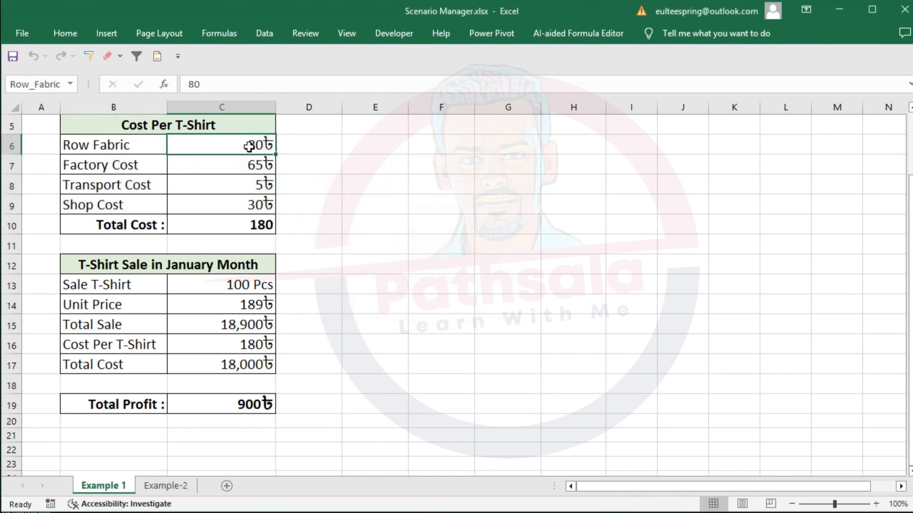
{"action": "left_click", "coordinate": [35, 86]}
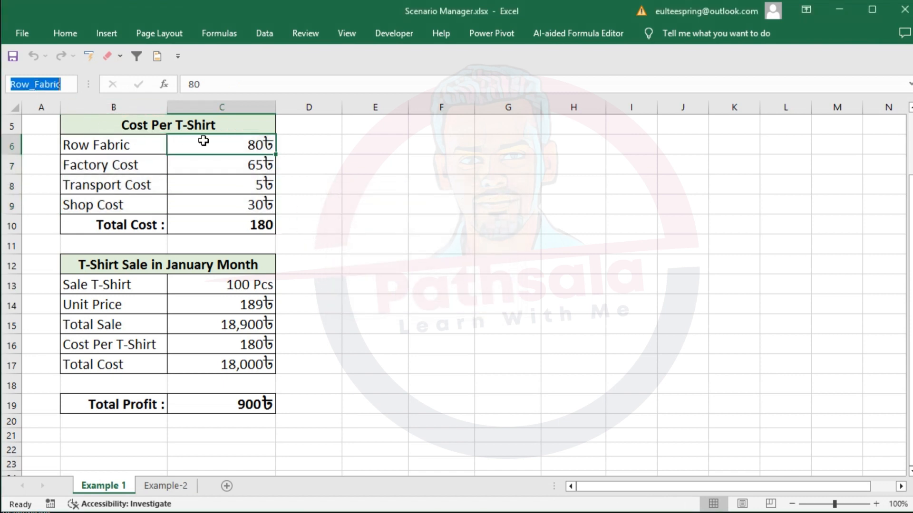
{"action": "left_click", "coordinate": [251, 167]}
{"action": "left_click", "coordinate": [36, 84]}
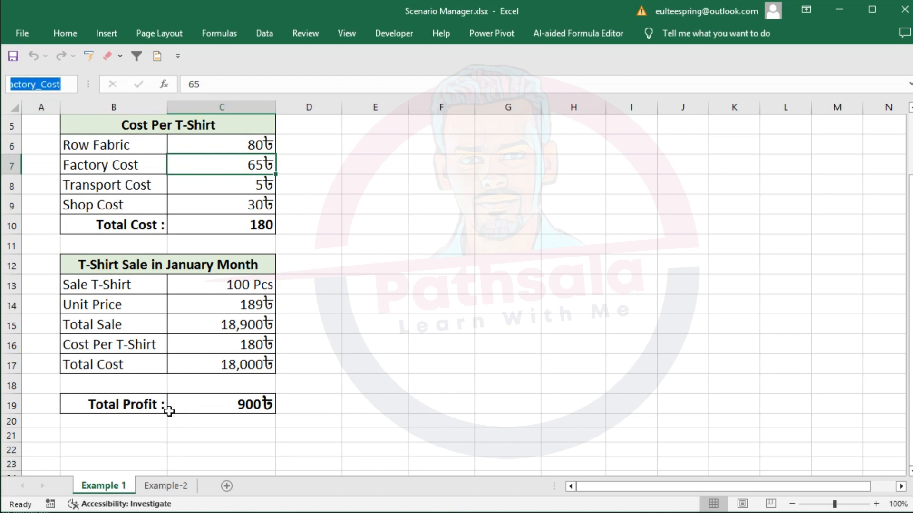
{"action": "left_click", "coordinate": [206, 200]}
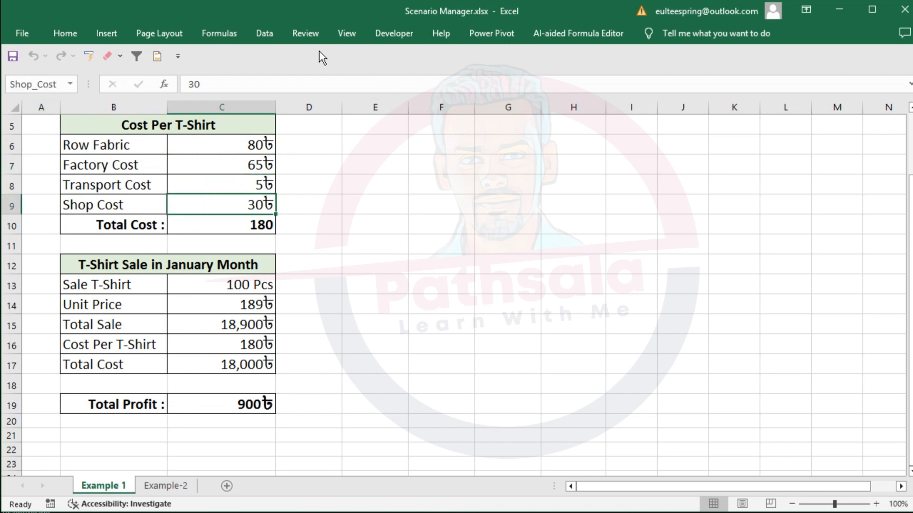
- Reopen the Scenario Manager and generate a new Scenario summary report with C10 as the result cell
{"action": "left_click", "coordinate": [266, 35]}
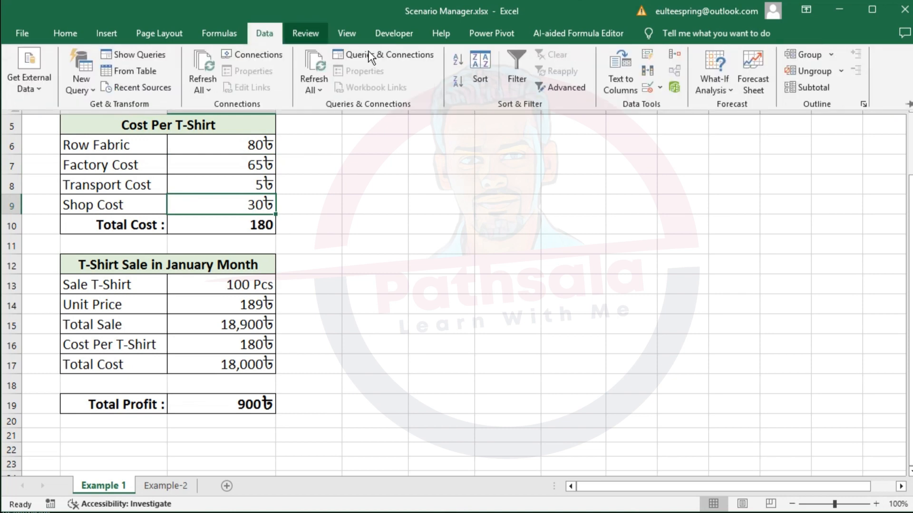
{"action": "left_click", "coordinate": [714, 89]}
{"action": "left_click", "coordinate": [754, 106]}
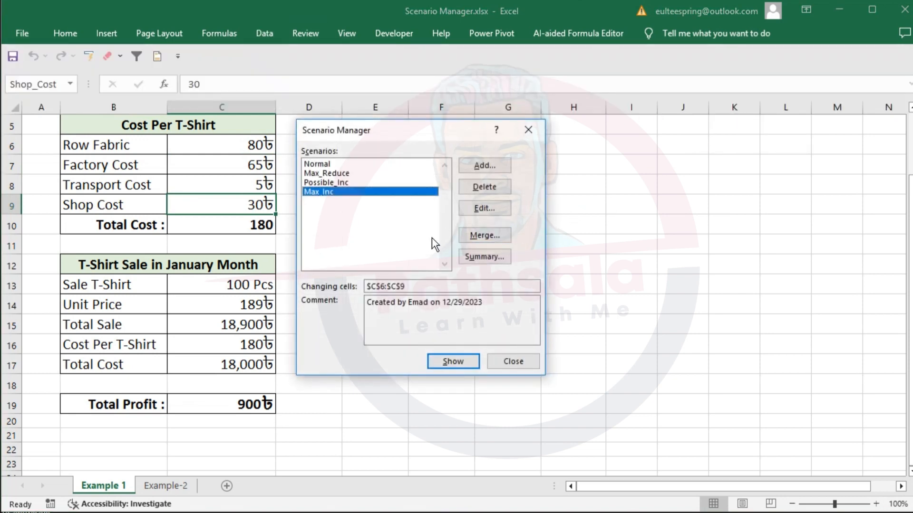
{"action": "left_click", "coordinate": [490, 255]}
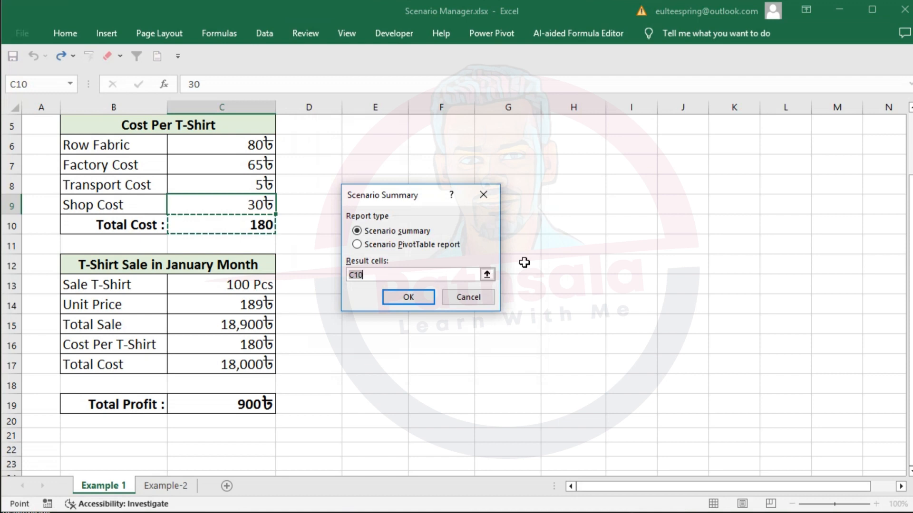
{"action": "left_click", "coordinate": [409, 297]}
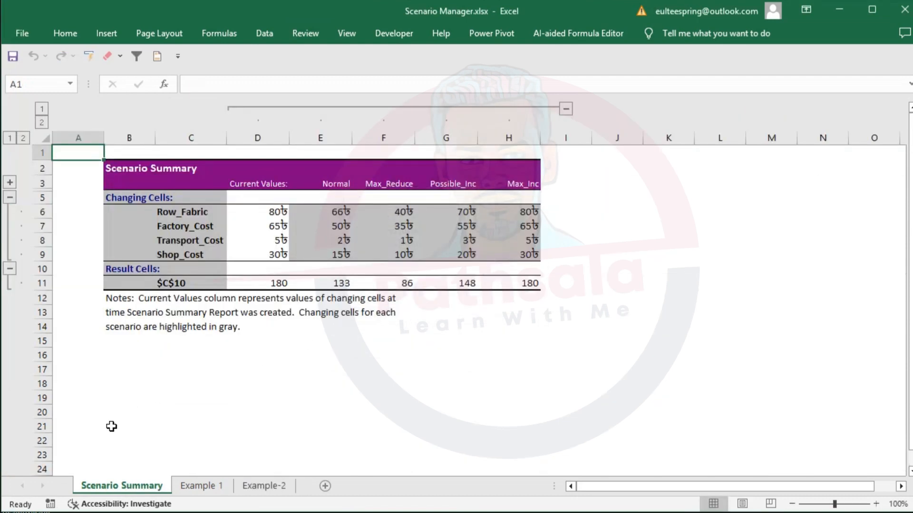
- Review the cost names and values in the new summary, and revisit the cost and sale tables on Example 1
{"action": "left_click_drag", "start_coordinate": [189, 212], "coordinate": [189, 256]}
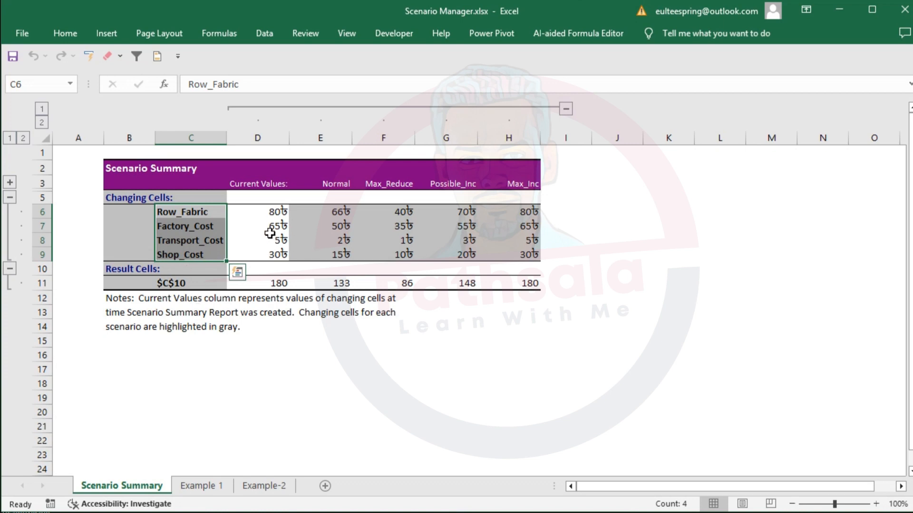
{"action": "left_click_drag", "start_coordinate": [269, 231], "coordinate": [347, 255]}
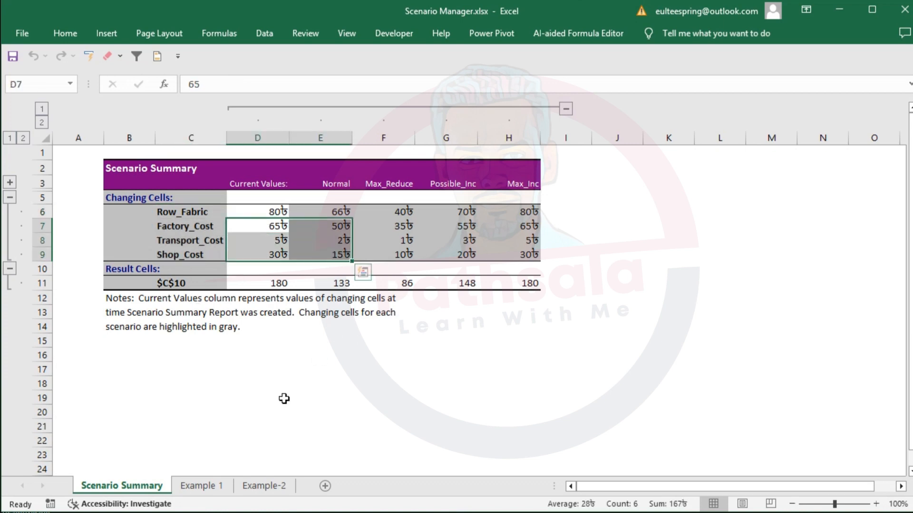
{"action": "left_click", "coordinate": [201, 486]}
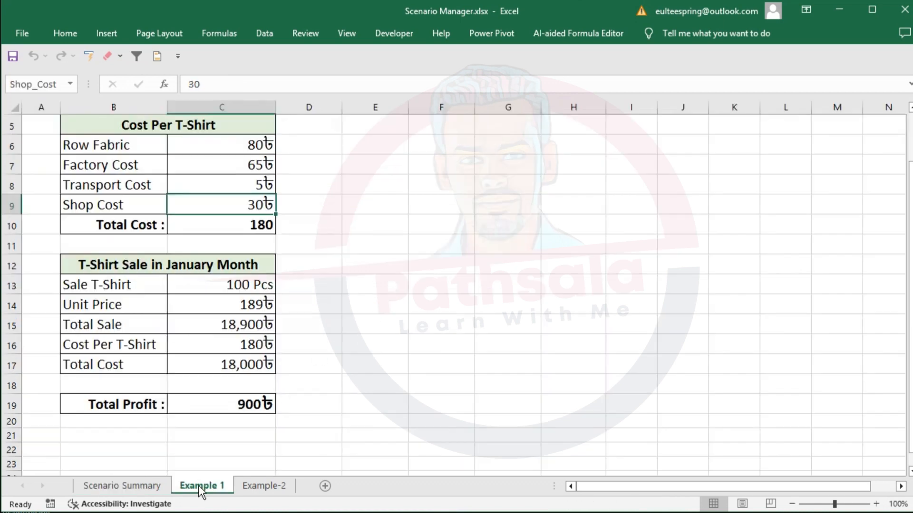
{"action": "left_click", "coordinate": [213, 151]}
{"action": "left_click_drag", "start_coordinate": [212, 163], "coordinate": [226, 365]}
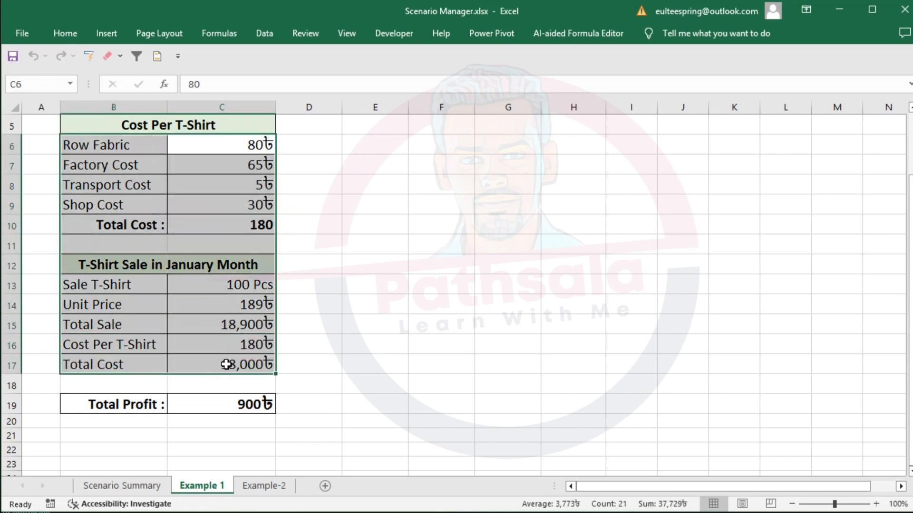
- Go to the Example-2 sheet and review the course names, discount percentages, regular prices, discount amounts and current prices in rows 5 to 14
{"action": "left_click", "coordinate": [260, 487]}
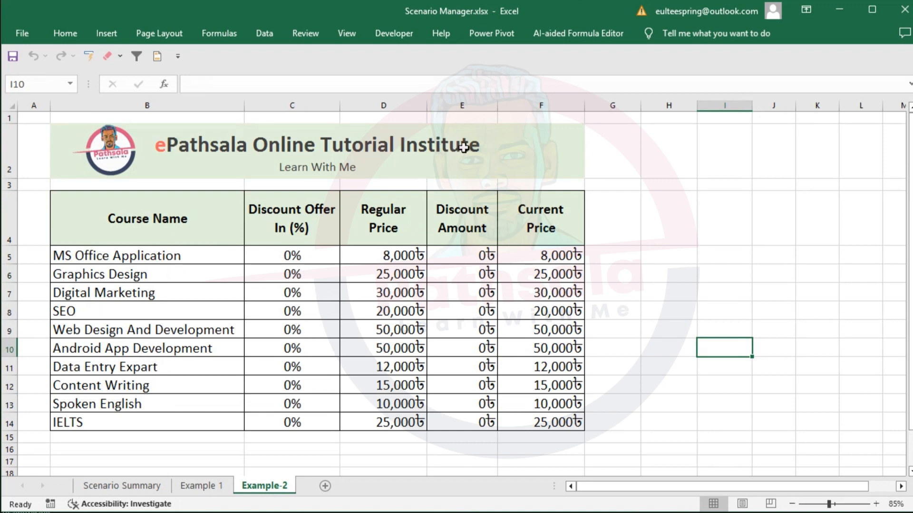
{"action": "left_click", "coordinate": [180, 143]}
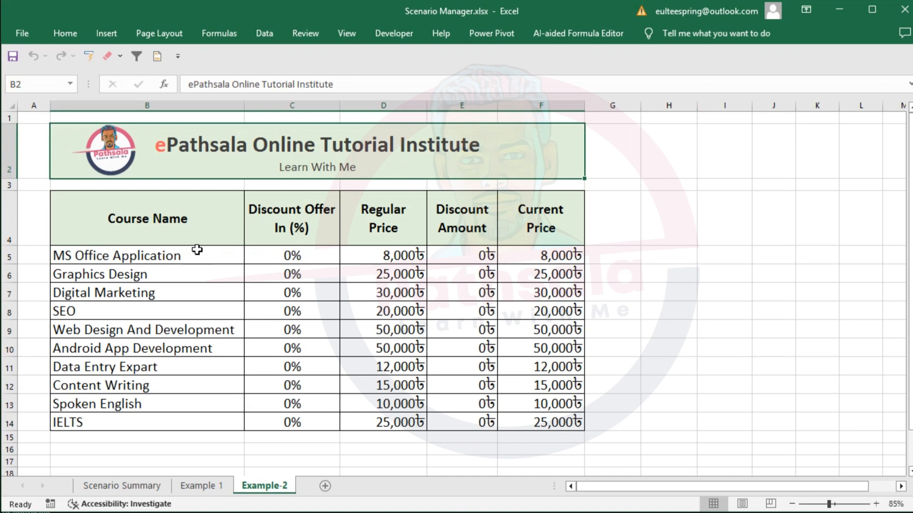
{"action": "left_click_drag", "start_coordinate": [196, 253], "coordinate": [188, 422]}
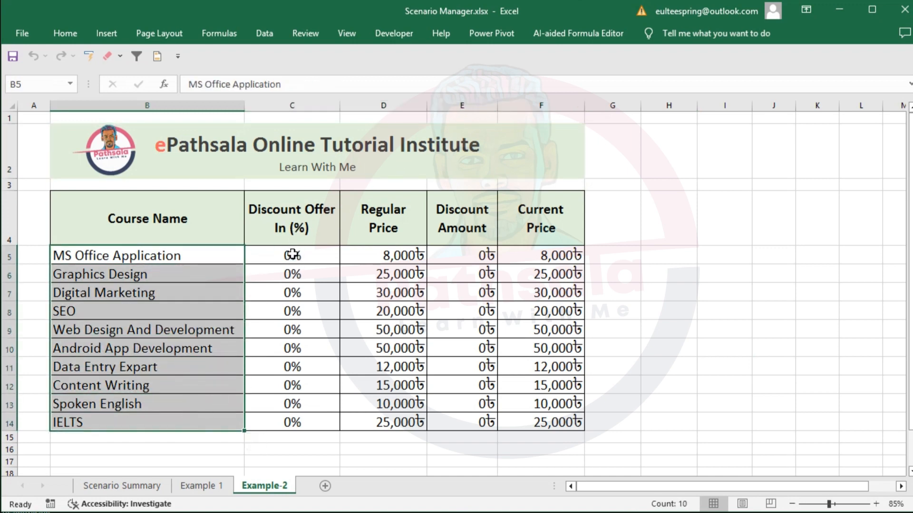
{"action": "left_click_drag", "start_coordinate": [292, 255], "coordinate": [309, 424]}
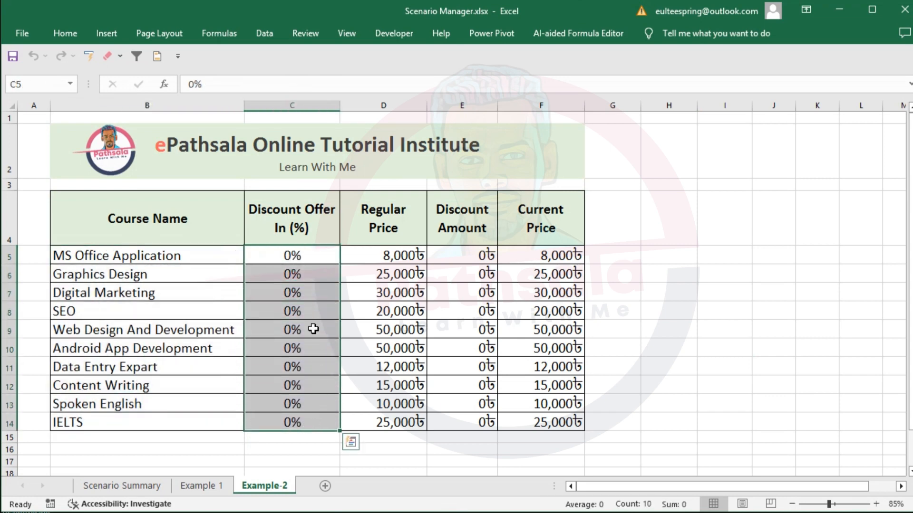
{"action": "left_click_drag", "start_coordinate": [392, 253], "coordinate": [414, 423]}
{"action": "left_click_drag", "start_coordinate": [463, 251], "coordinate": [473, 423]}
{"action": "left_click_drag", "start_coordinate": [296, 255], "coordinate": [300, 405]}
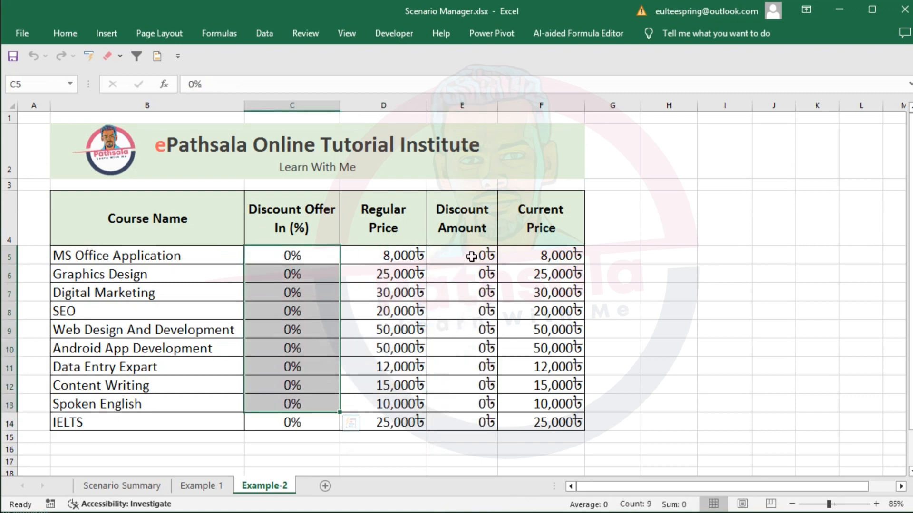
{"action": "left_click_drag", "start_coordinate": [472, 256], "coordinate": [478, 423]}
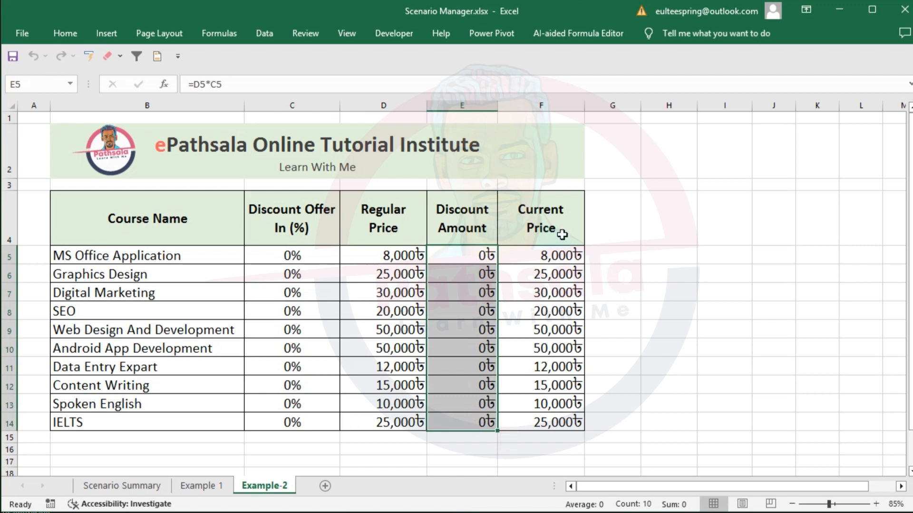
{"action": "left_click_drag", "start_coordinate": [553, 248], "coordinate": [555, 422]}
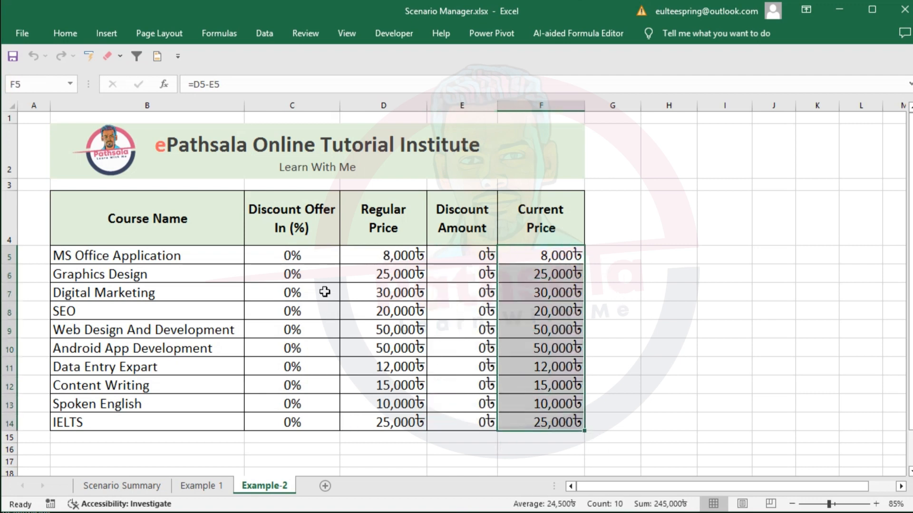
{"action": "left_click_drag", "start_coordinate": [313, 259], "coordinate": [321, 431]}
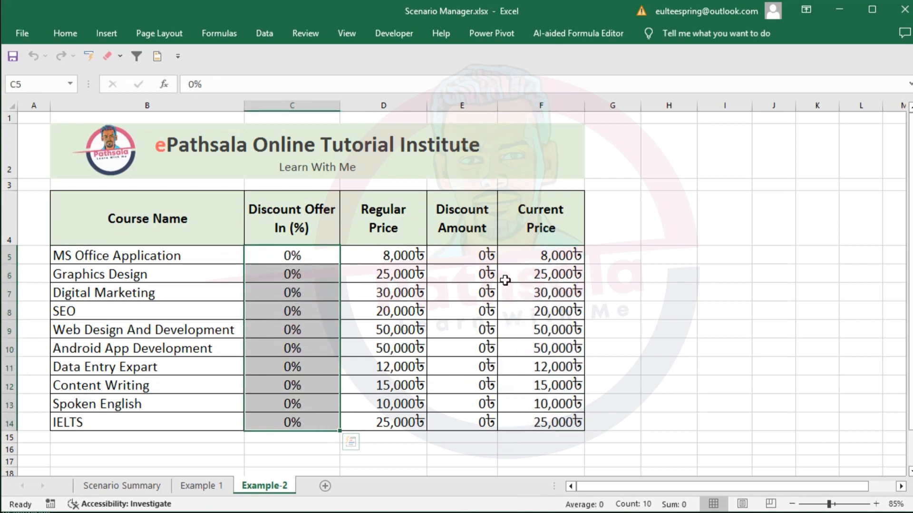
{"action": "left_click_drag", "start_coordinate": [558, 258], "coordinate": [569, 425]}
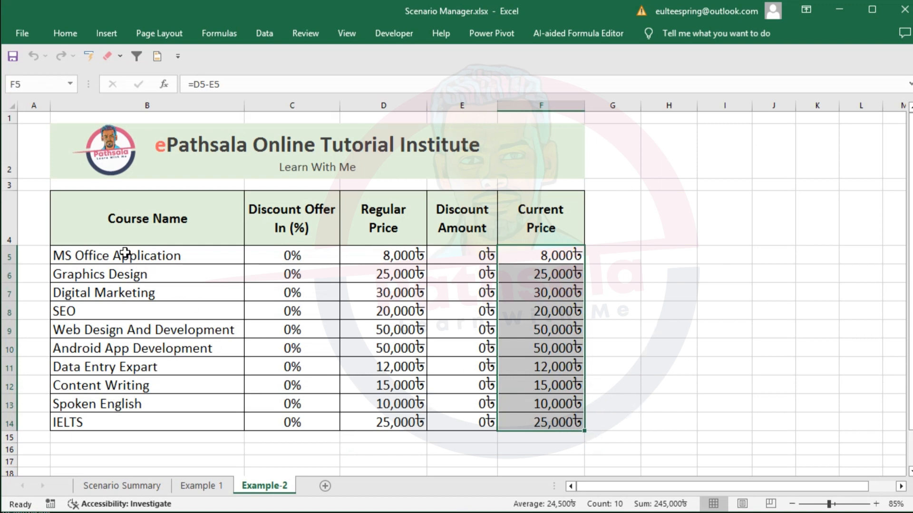
- Create names for discount cells C5:C14 from the left-column course labels of B5:C14
{"action": "left_click_drag", "start_coordinate": [121, 256], "coordinate": [269, 418]}
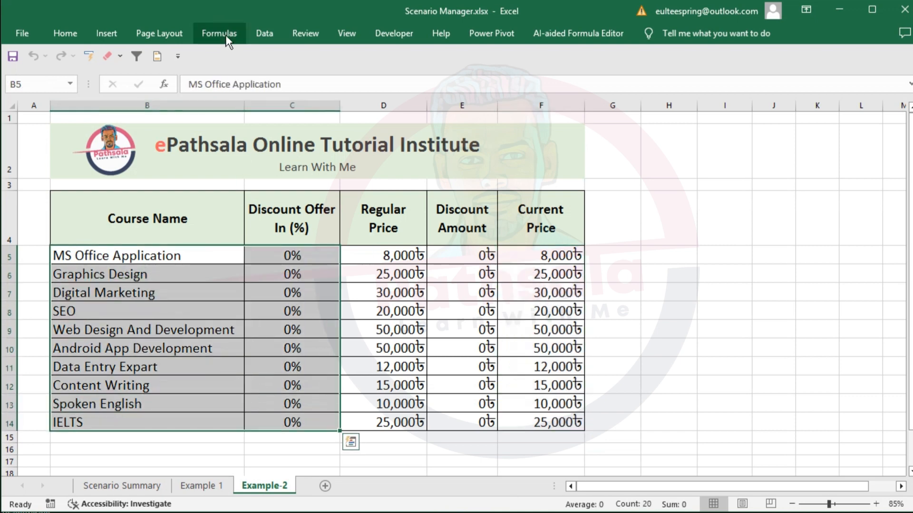
{"action": "left_click", "coordinate": [225, 35]}
{"action": "left_click", "coordinate": [489, 88]}
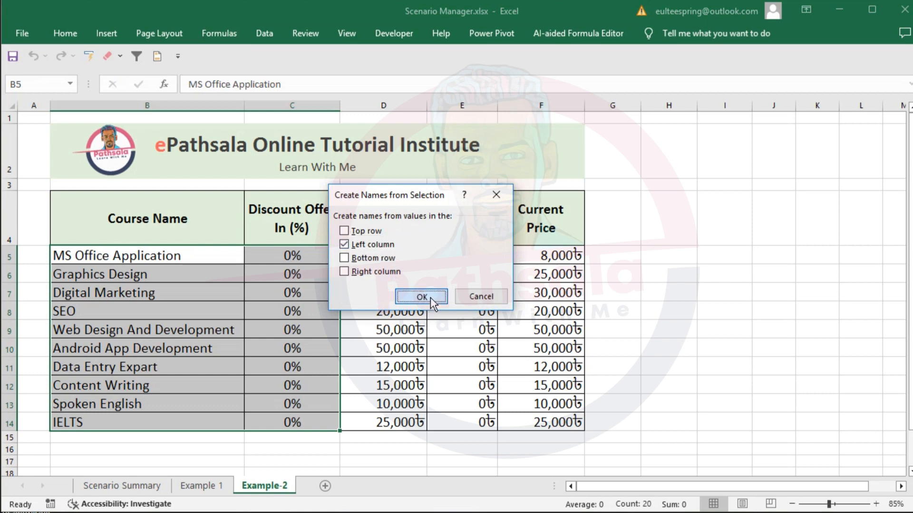
{"action": "left_click", "coordinate": [430, 297]}
- Check the names assigned to the discount cells of the first five courses
{"action": "left_click", "coordinate": [296, 259]}
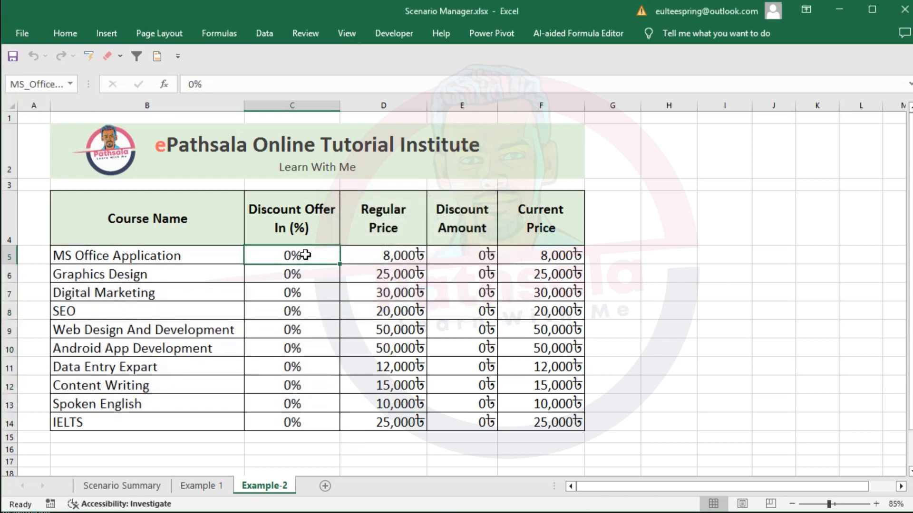
{"action": "left_click", "coordinate": [298, 274]}
{"action": "left_click", "coordinate": [302, 292]}
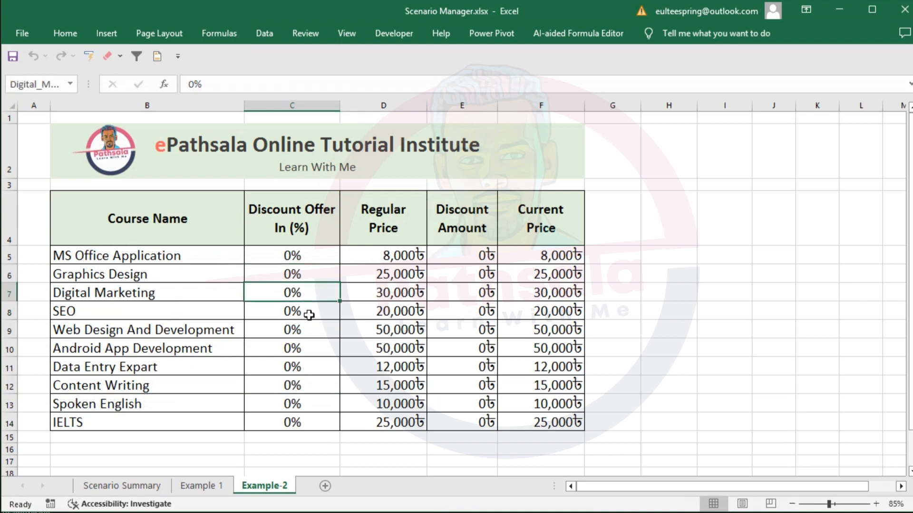
{"action": "left_click", "coordinate": [308, 313]}
{"action": "left_click", "coordinate": [49, 90]}
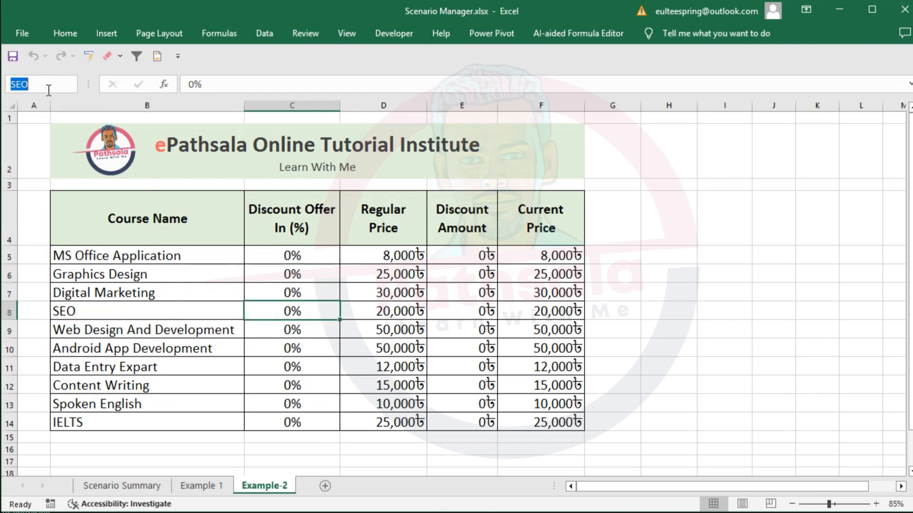
{"action": "left_click", "coordinate": [296, 330]}
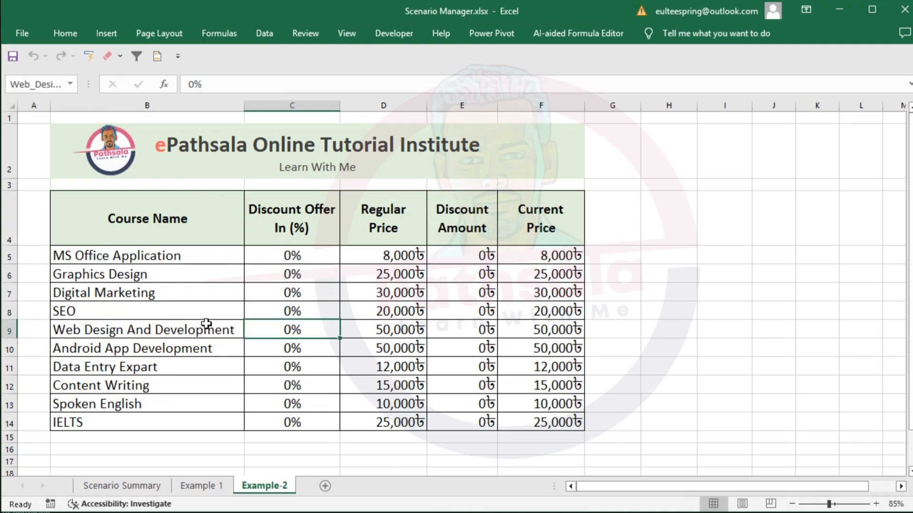
{"action": "left_click_drag", "start_coordinate": [189, 265], "coordinate": [189, 256]}
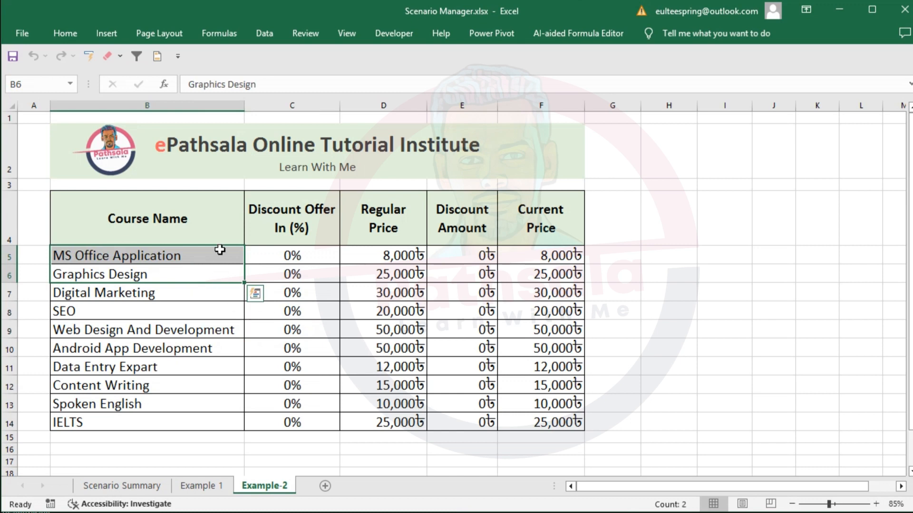
- Add a scenario named Normal_Season in the Scenario Manager with changing cells C5:C14, keeping all discount values at 0
{"action": "left_click", "coordinate": [552, 257]}
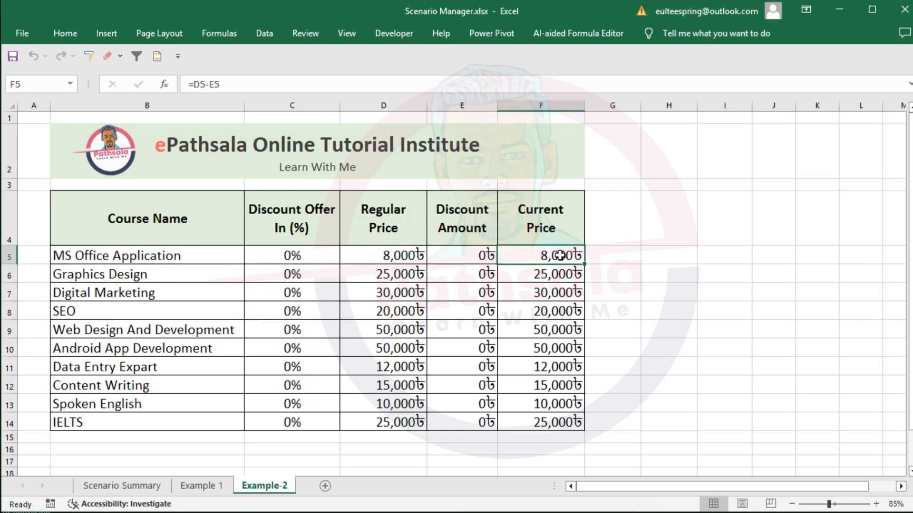
{"action": "left_click", "coordinate": [264, 34]}
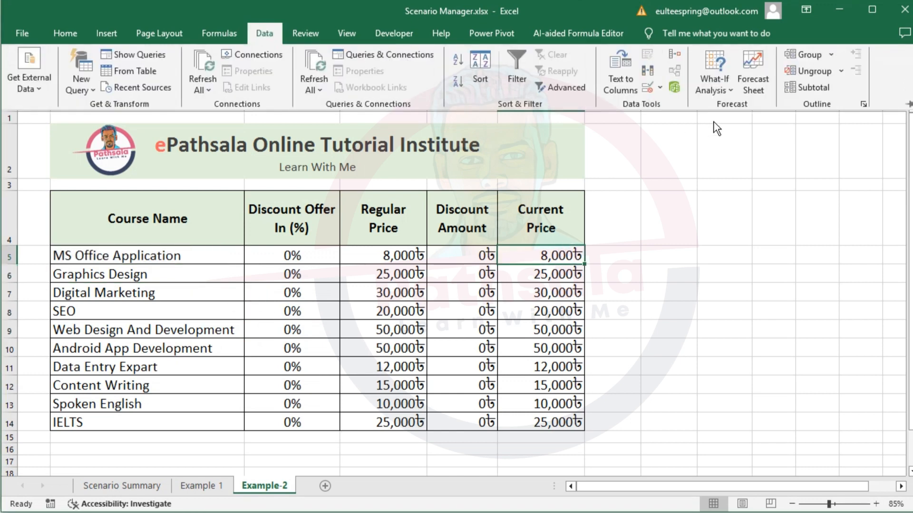
{"action": "left_click", "coordinate": [714, 81]}
{"action": "left_click", "coordinate": [736, 106]}
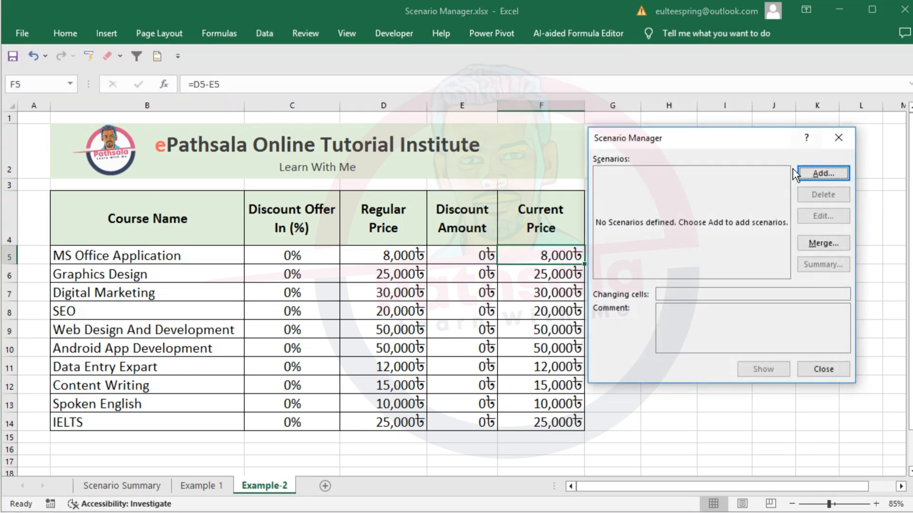
{"action": "left_click_drag", "start_coordinate": [708, 149], "coordinate": [559, 195]}
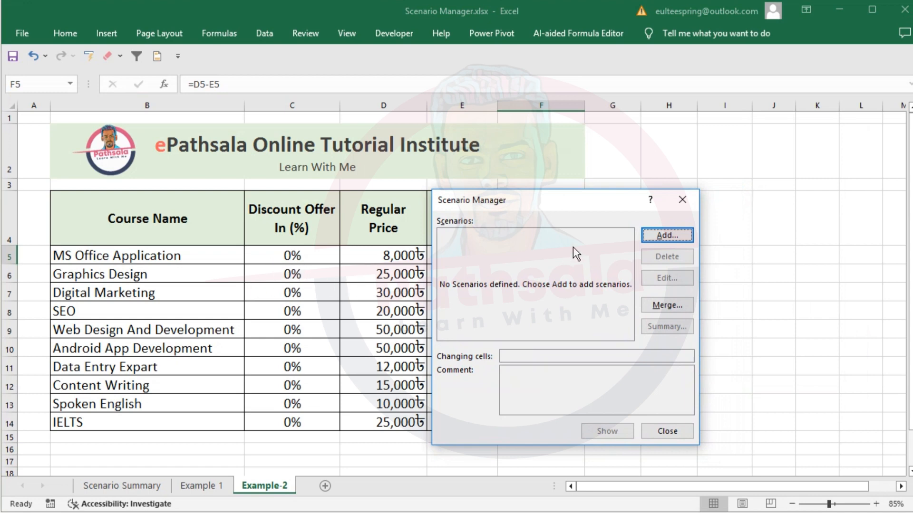
{"action": "left_click", "coordinate": [656, 236]}
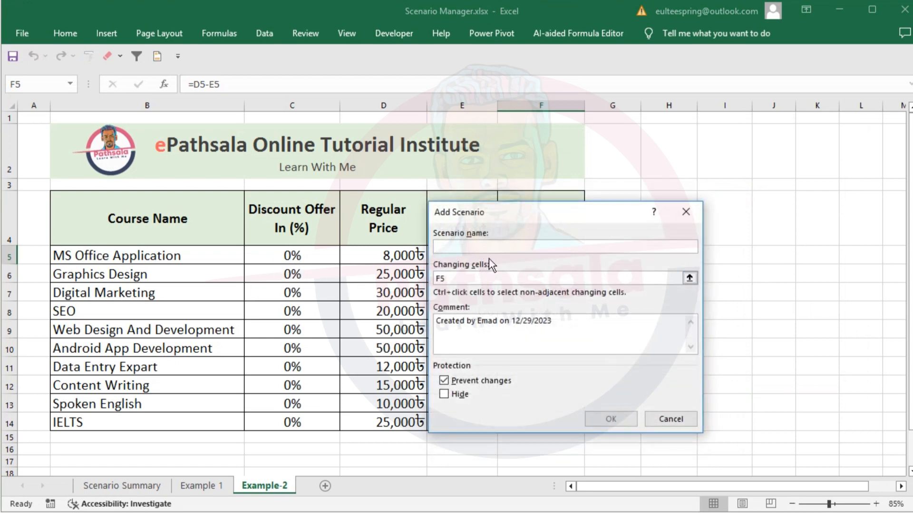
{"action": "type", "text": "Normal_Season"}
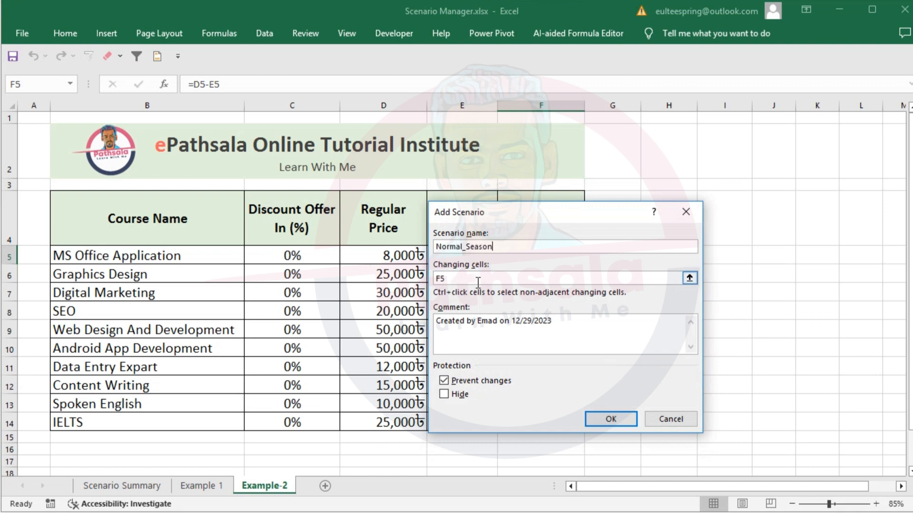
{"action": "left_click", "coordinate": [479, 280]}
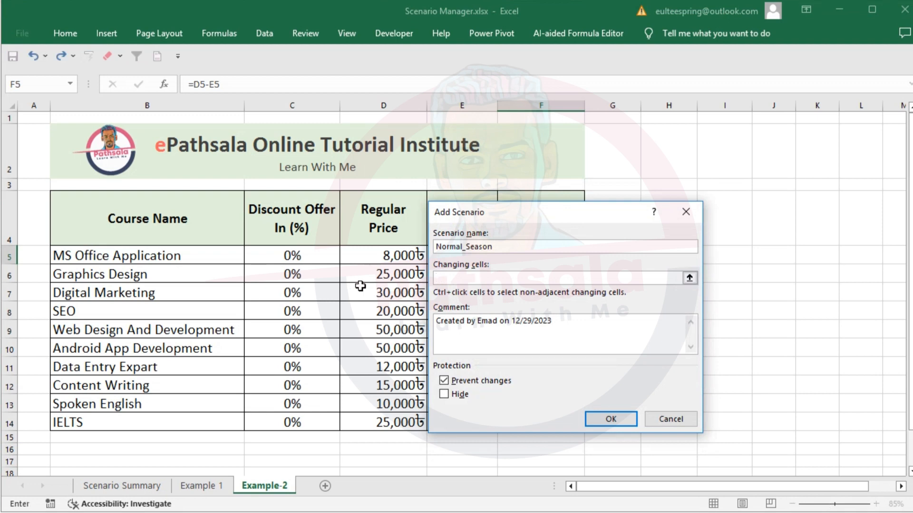
{"action": "left_click_drag", "start_coordinate": [301, 257], "coordinate": [299, 419]}
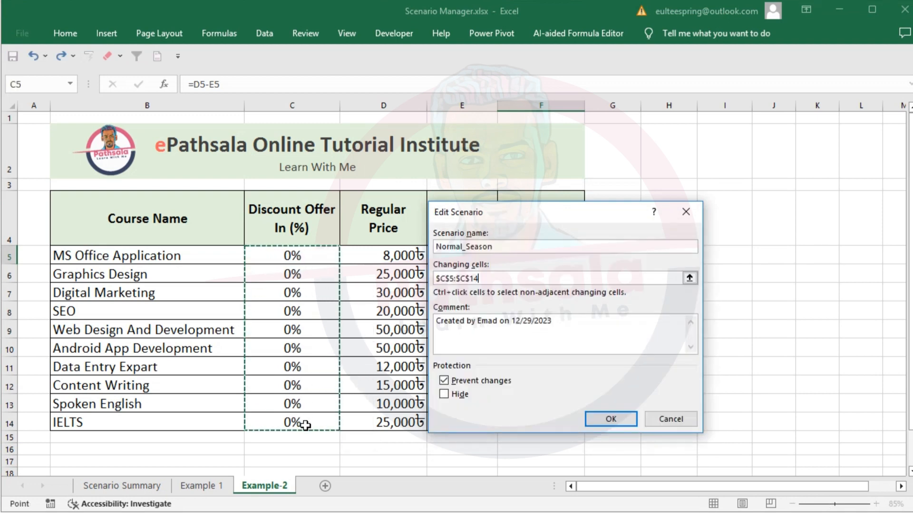
{"action": "left_click", "coordinate": [607, 419]}
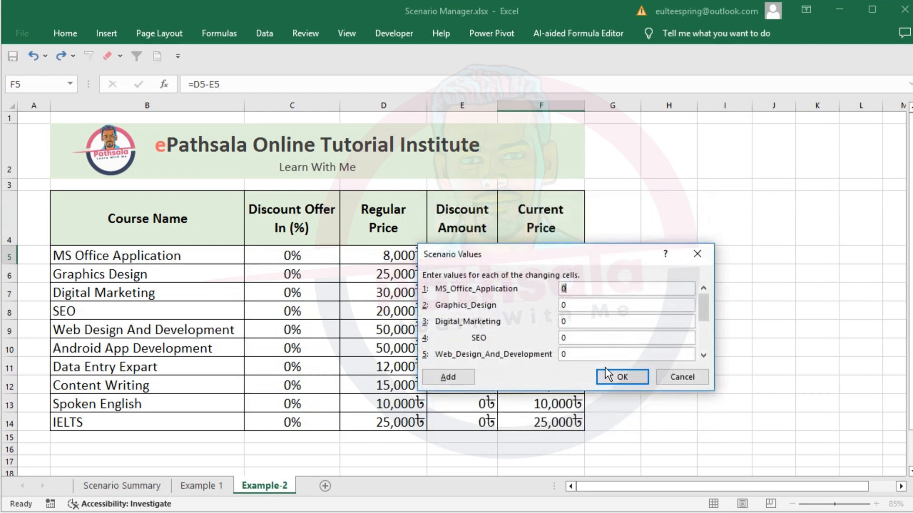
{"action": "left_click", "coordinate": [470, 378]}
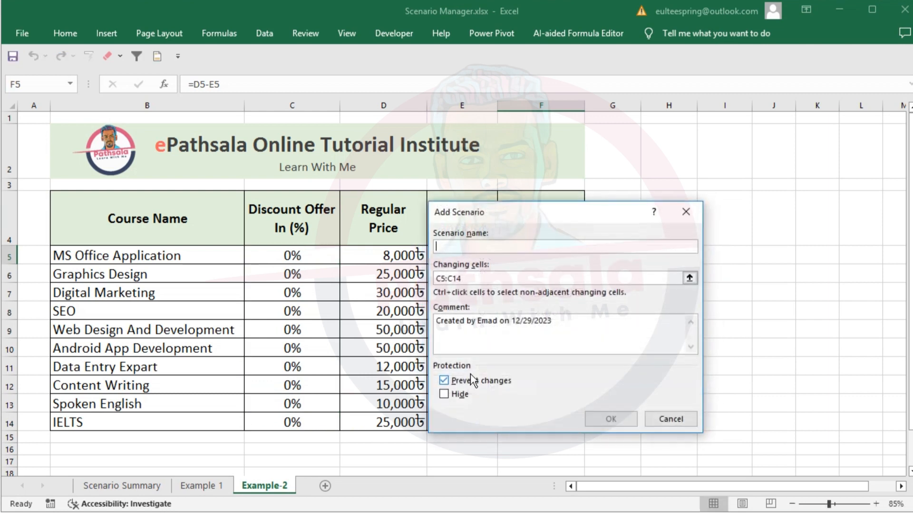
- Name the next scenario NewYear_Offer and keep C5:C14 as its changing cells
{"action": "left_click_drag", "start_coordinate": [510, 207], "coordinate": [566, 205]}
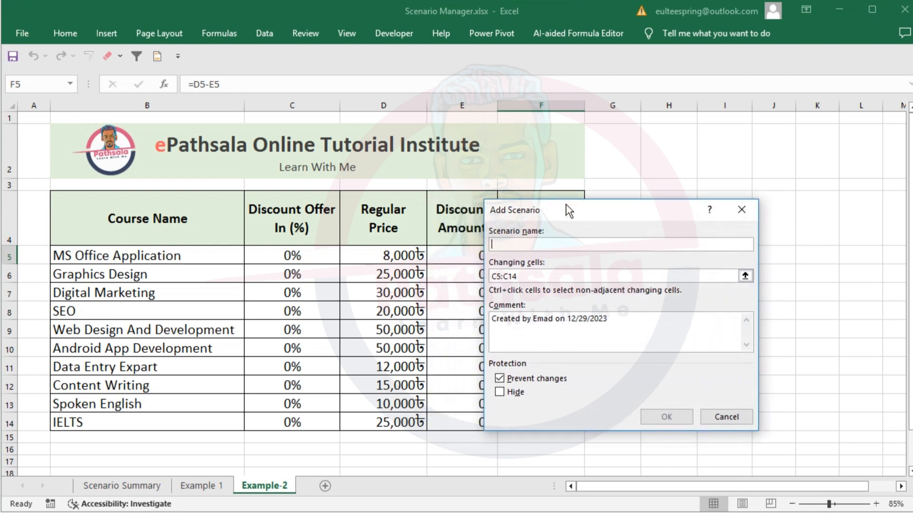
{"action": "type", "text": "New"}
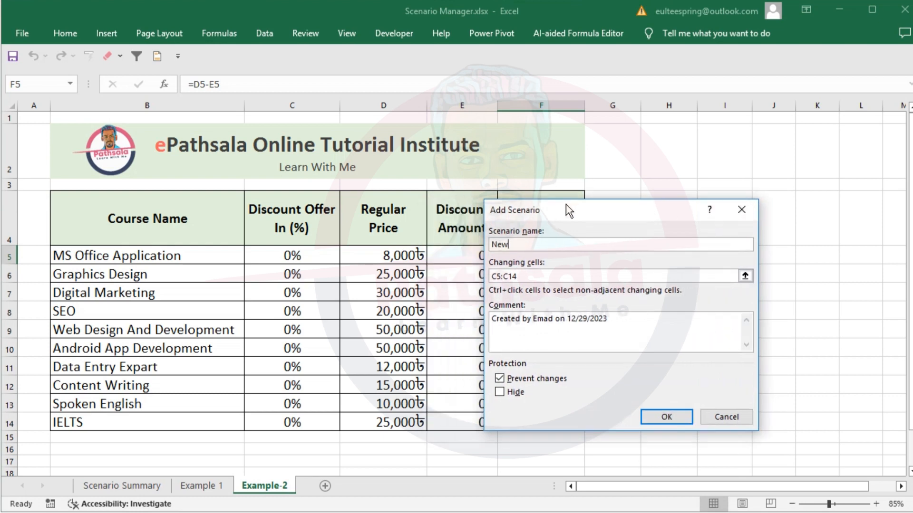
{"action": "type", "text": "Year_Offer"}
{"action": "key", "text": "Tab"}
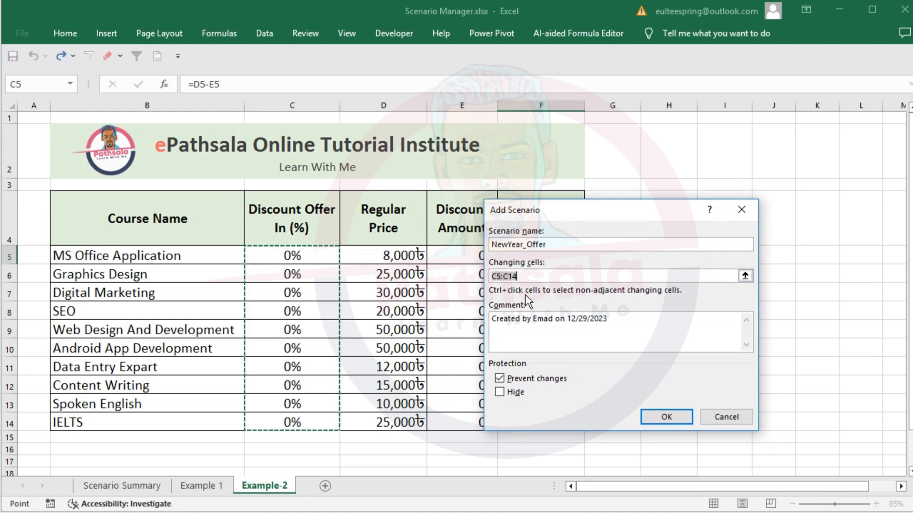
{"action": "left_click", "coordinate": [666, 416]}
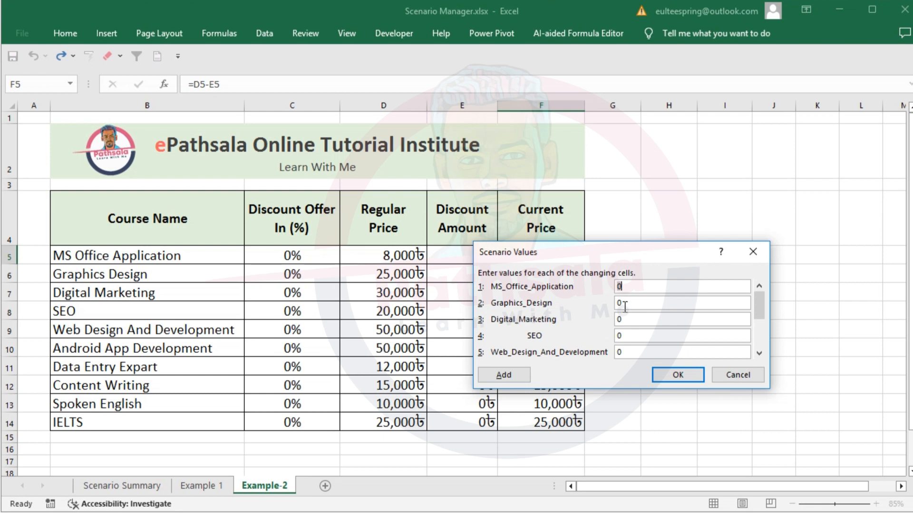
- Set the NewYear_Offer discounts to 0.10 for MS Office Application and 0.15 for Graphics Design
{"action": "type", "text": "10"}
{"action": "key", "text": "shift+Home"}
{"action": "key", "text": "Tab"}
{"action": "key", "text": "ctrl+v"}
{"action": "key", "text": "BackSpace"}
{"action": "key", "text": "BackSpace"}
{"action": "left_click_drag", "start_coordinate": [627, 252], "coordinate": [466, 232]}
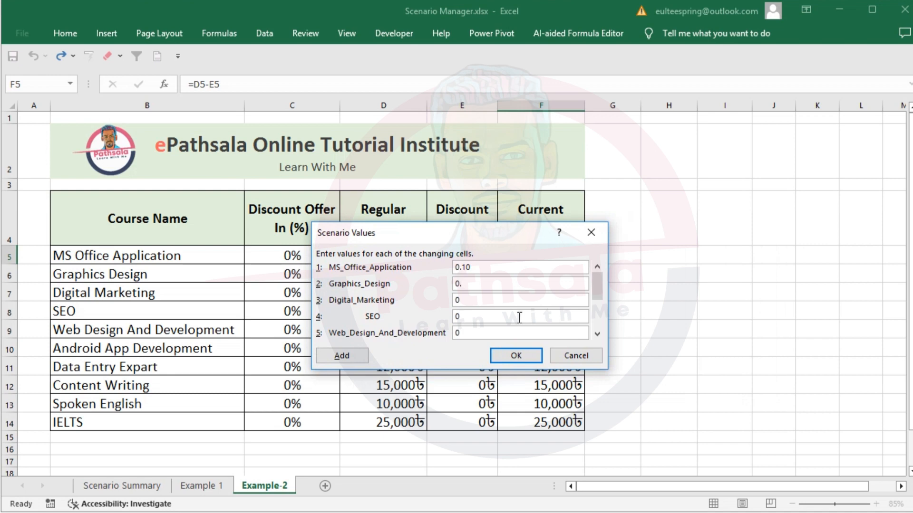
{"action": "type", "text": "15"}
{"action": "key", "text": "Tab"}
- Set the NewYear_Offer discounts to 0.20 for Digital Marketing and 0.120 for SEO
{"action": "type", "text": "0.15"}
{"action": "key", "text": "BackSpace"}
{"action": "key", "text": "BackSpace"}
{"action": "type", "text": "20"}
{"action": "key", "text": "Tab"}
{"action": "type", "text": ".10"}
{"action": "key", "text": "BackSpace"}
{"action": "type", "text": "20"}
{"action": "key", "text": "Tab"}
- Set the NewYear_Offer discounts for Web Design And Development and Android App Development to 0.15 each
{"action": "type", "text": ".10"}
{"action": "key", "text": "BackSpace"}
{"action": "type", "text": "0"}
{"action": "key", "text": "BackSpace"}
{"action": "type", "text": "5"}
{"action": "key", "text": "Tab"}
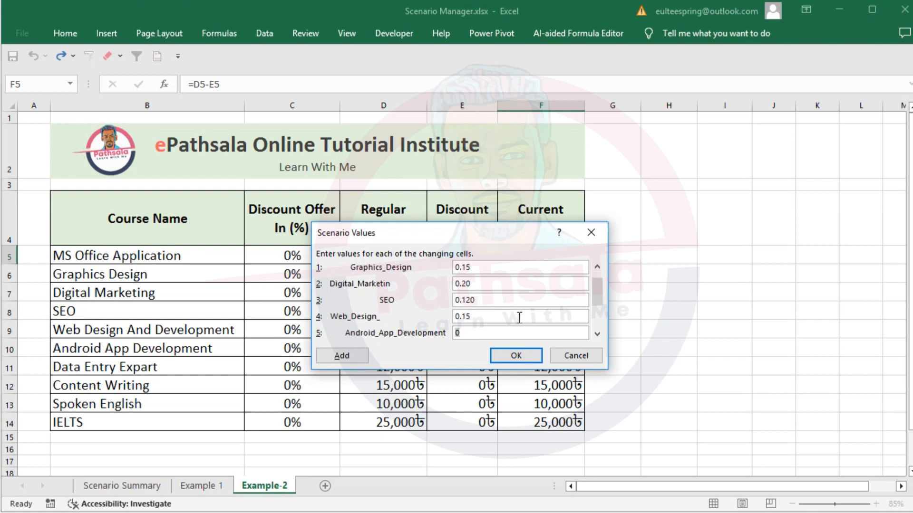
{"action": "type", "text": ".15"}
{"action": "key", "text": "Tab"}
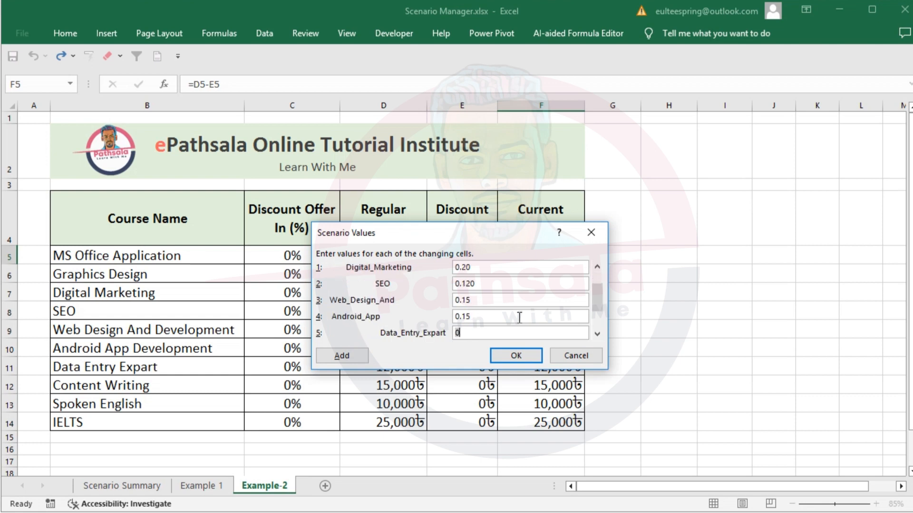
- Set the NewYear_Offer discounts for Data Entry Expart and Content Writing to 0.20 each
{"action": "type", "text": ".20.20"}
{"action": "key", "text": "Tab"}
{"action": "type", "text": "0"}
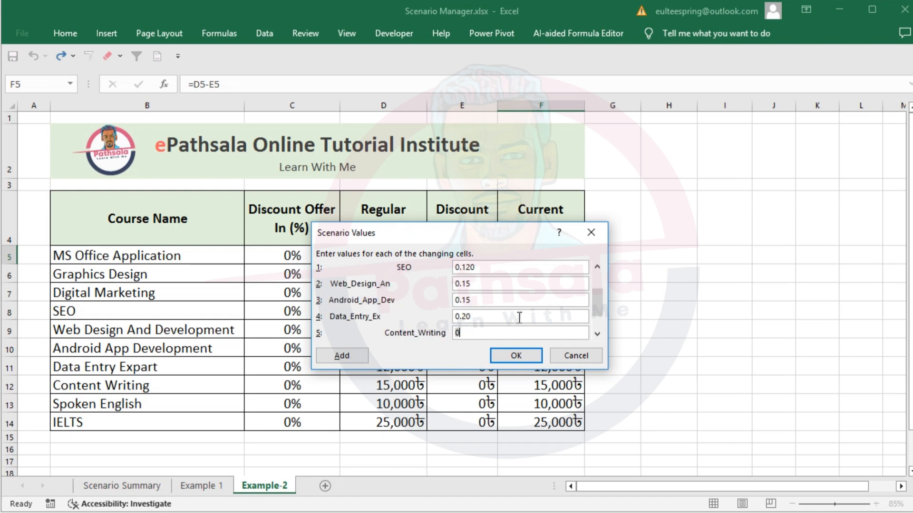
{"action": "type", "text": ".20"}
{"action": "key", "text": "Tab"}
- Set the NewYear_Offer discounts to 0.15 for Spoken English and 0.20 for IELTS
{"action": "type", "text": "0"}
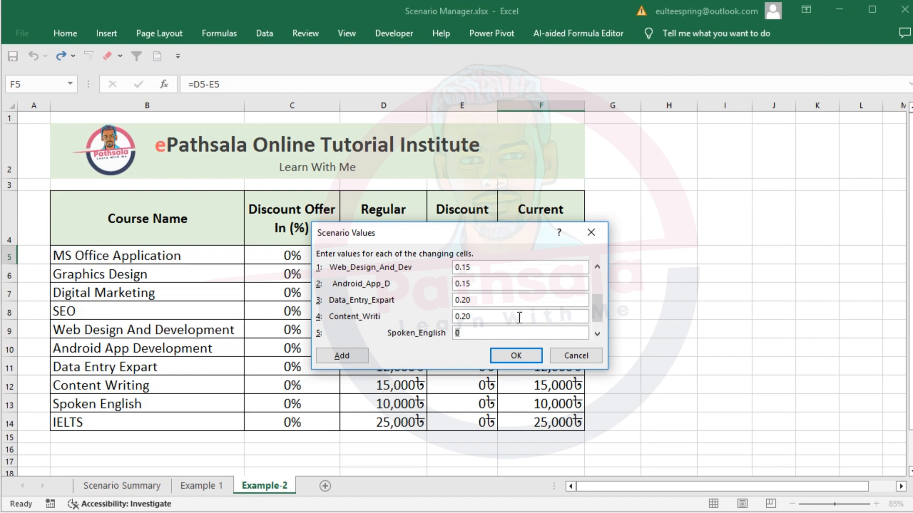
{"action": "type", "text": ".15"}
{"action": "key", "text": "Tab"}
{"action": "type", "text": "0"}
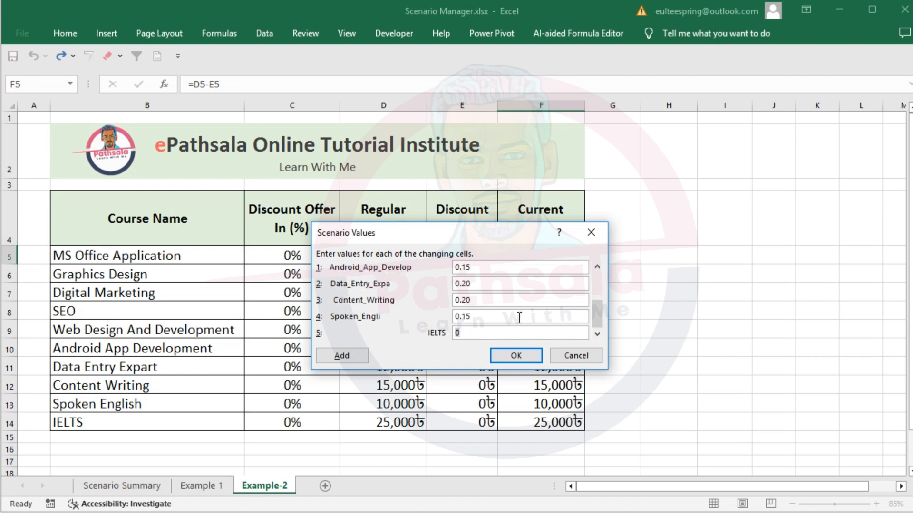
{"action": "type", "text": ".20"}
{"action": "key", "text": "Tab"}
- Add another scenario named Boishakhi_Offer and keep C5:C14 as its changing cells
{"action": "left_click", "coordinate": [335, 356]}
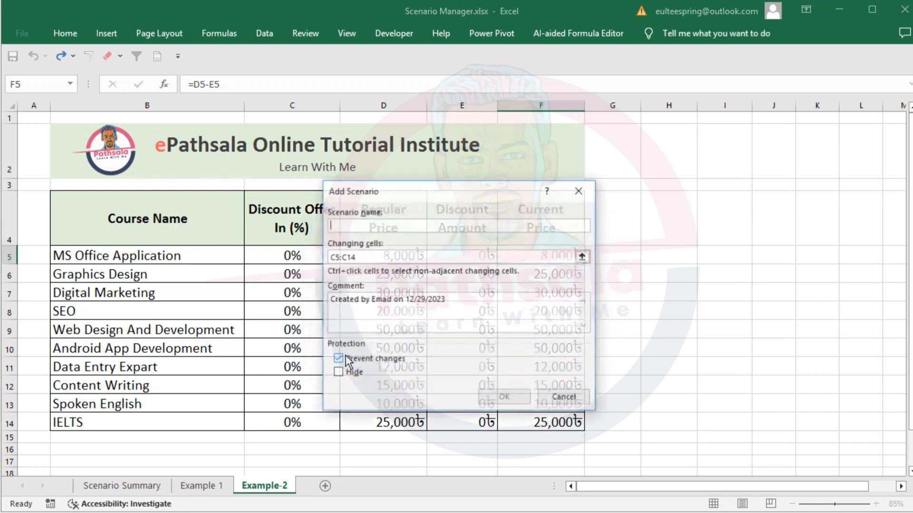
{"action": "left_click_drag", "start_coordinate": [392, 195], "coordinate": [426, 209]}
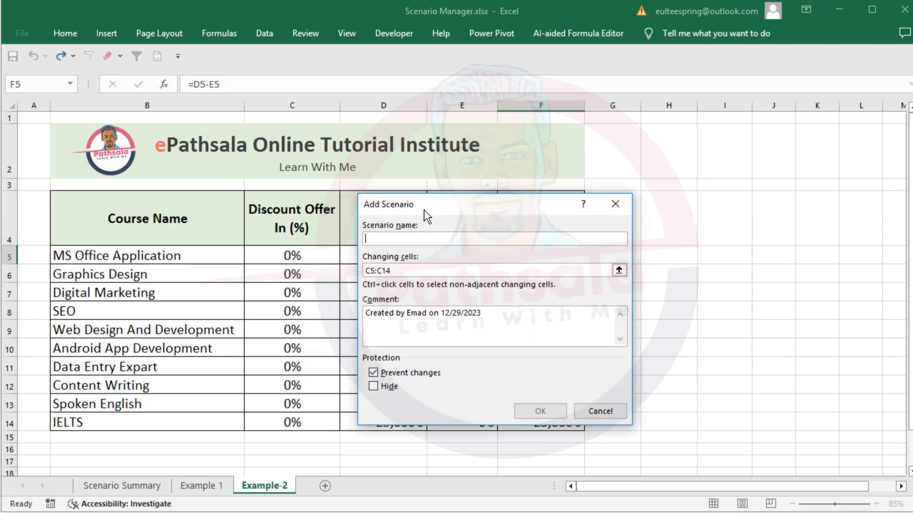
{"action": "type", "text": "Boishak"}
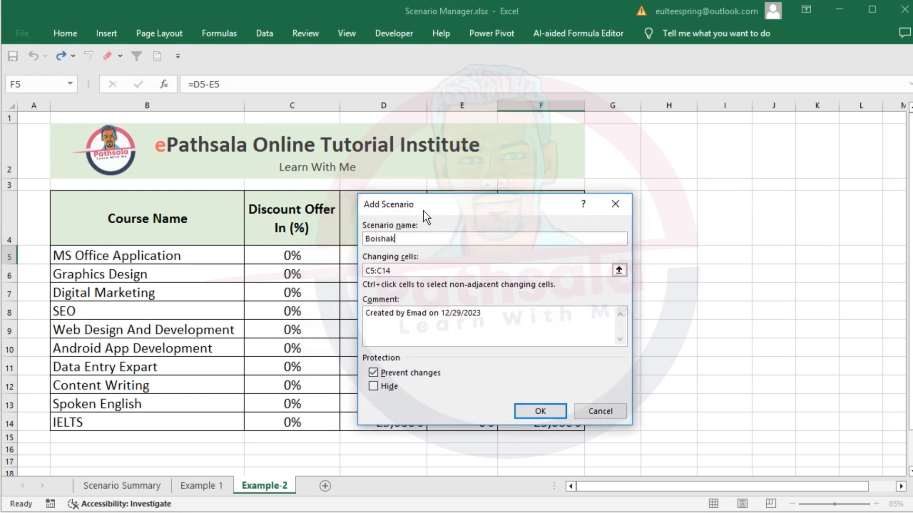
{"action": "type", "text": "hi_Offer"}
{"action": "key", "text": "Tab"}
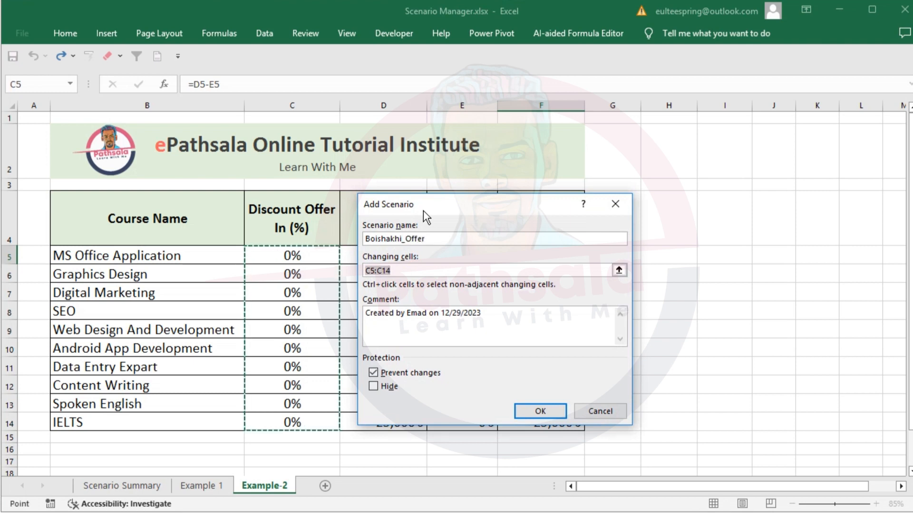
{"action": "left_click", "coordinate": [540, 411]}
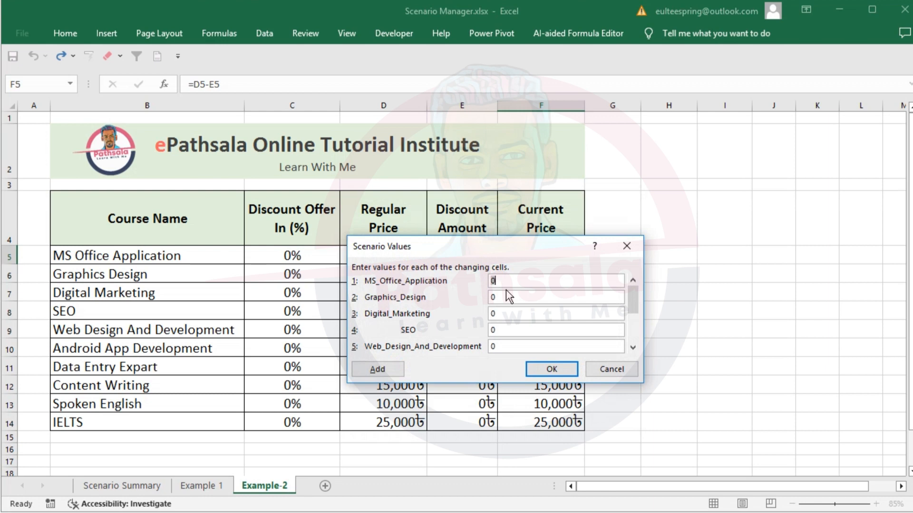
- Set the Boishakhi_Offer discounts to 0.30 for each course from MS Office Application through Web Design And Development
{"action": "type", "text": "0.30"}
{"action": "key", "text": "Tab"}
{"action": "type", "text": "0.30"}
{"action": "key", "text": "Tab"}
{"action": "type", "text": "0.30"}
{"action": "key", "text": "Tab"}
{"action": "type", "text": "0.30"}
{"action": "key", "text": "Tab"}
{"action": "type", "text": "0.30"}
{"action": "key", "text": "Tab"}
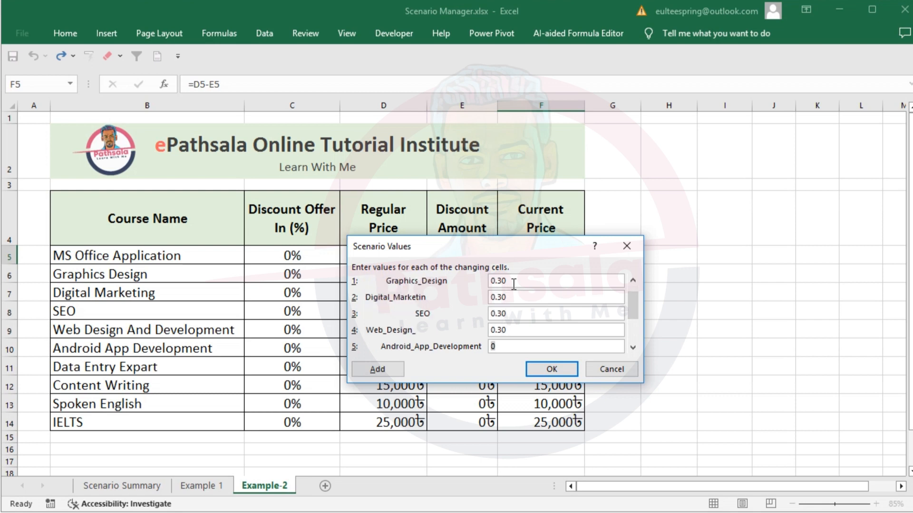
- Set the remaining Boishakhi_Offer discounts, from Android App Development through IELTS, to 0.30 each and save the scenario
{"action": "type", "text": "0.30"}
{"action": "key", "text": "Tab"}
{"action": "type", "text": "0.30"}
{"action": "key", "text": "Tab"}
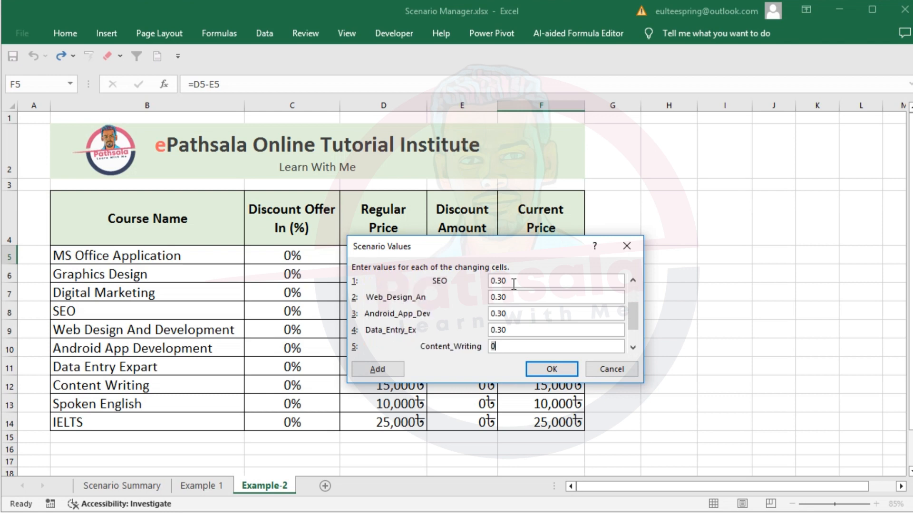
{"action": "type", "text": "0.30"}
{"action": "key", "text": "Tab"}
{"action": "type", "text": "0.30"}
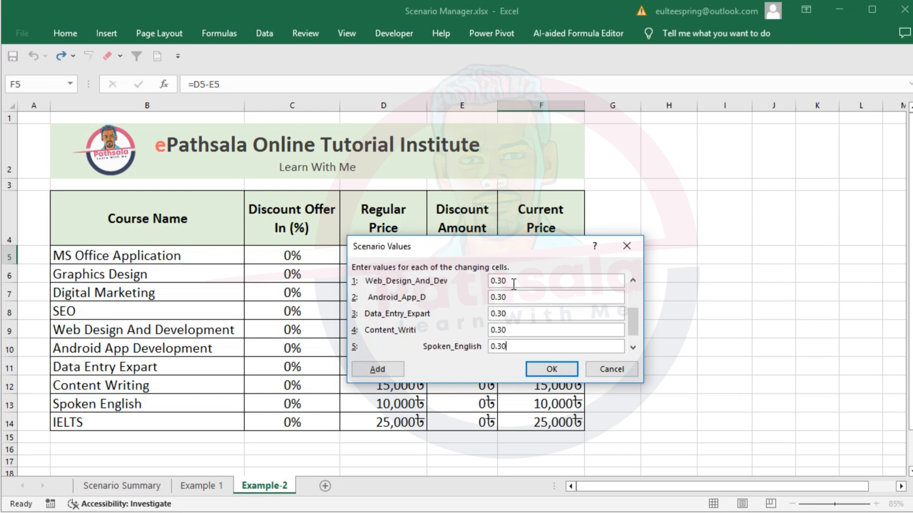
{"action": "key", "text": "Tab"}
{"action": "type", "text": "0.30"}
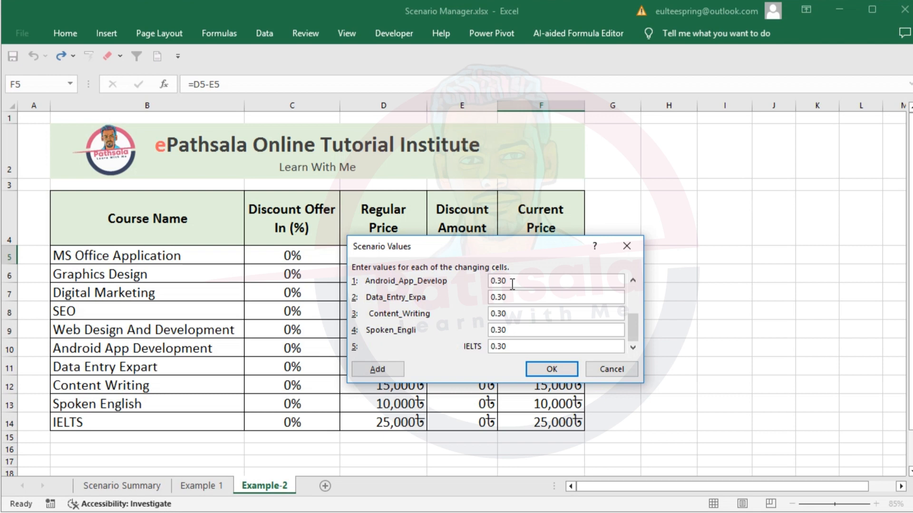
{"action": "left_click", "coordinate": [552, 368]}
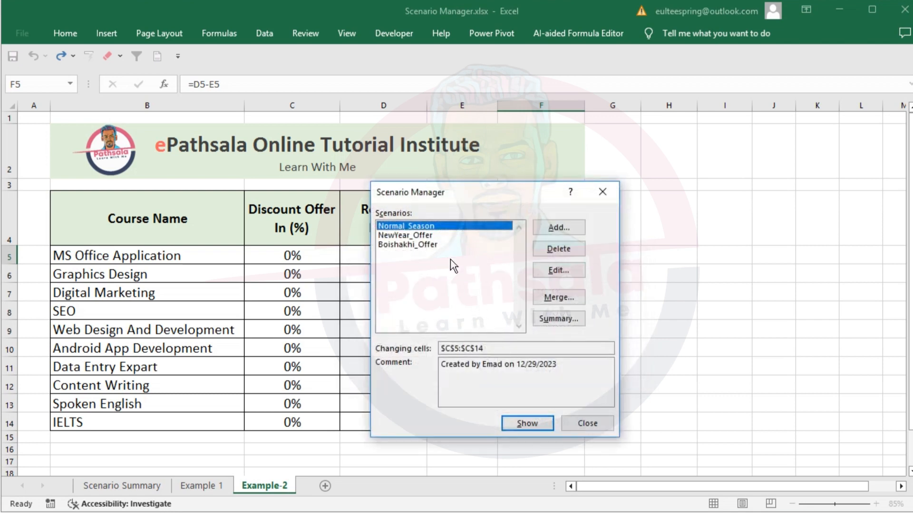
- Show the NewYear_Offer scenario in the course table, keeping the Scenario Manager clear of the price columns
{"action": "left_click", "coordinate": [411, 236]}
{"action": "left_click", "coordinate": [409, 245]}
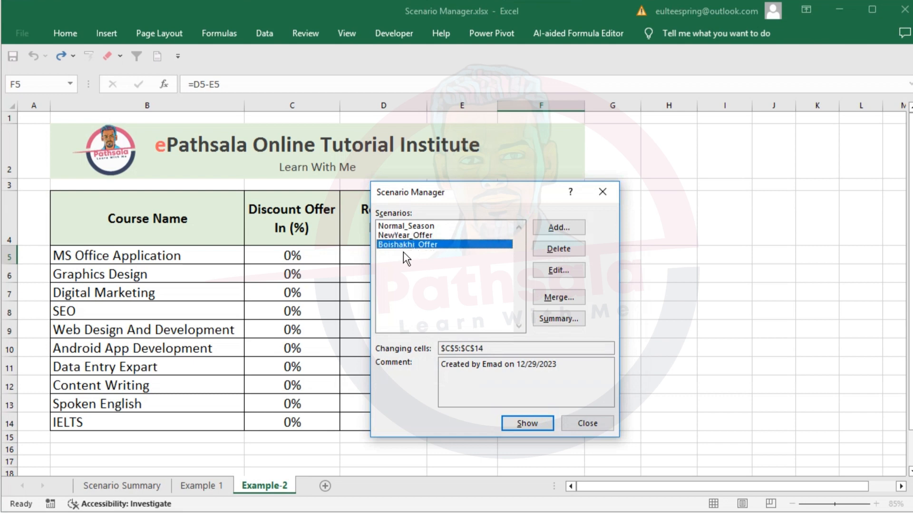
{"action": "left_click_drag", "start_coordinate": [469, 192], "coordinate": [523, 185]}
{"action": "left_click", "coordinate": [455, 217]}
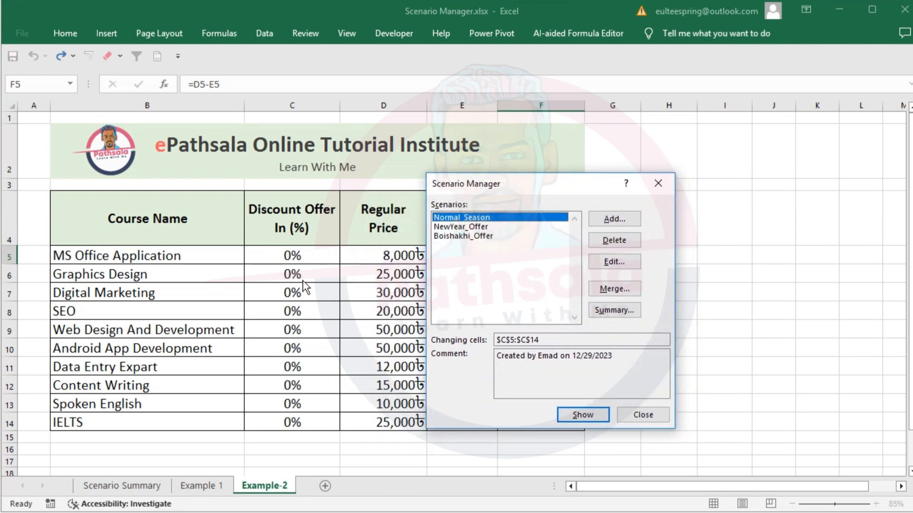
{"action": "left_click", "coordinate": [459, 227]}
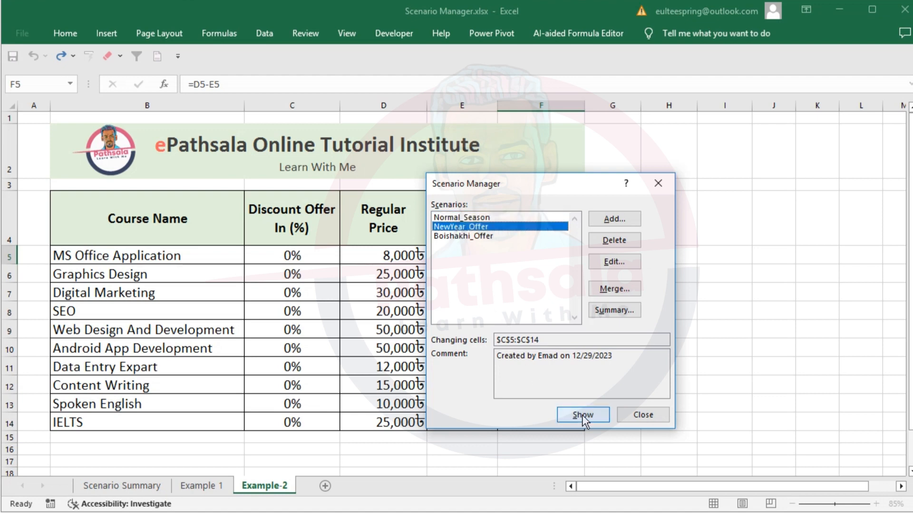
{"action": "left_click_drag", "start_coordinate": [539, 179], "coordinate": [715, 164]}
{"action": "left_click", "coordinate": [763, 391]}
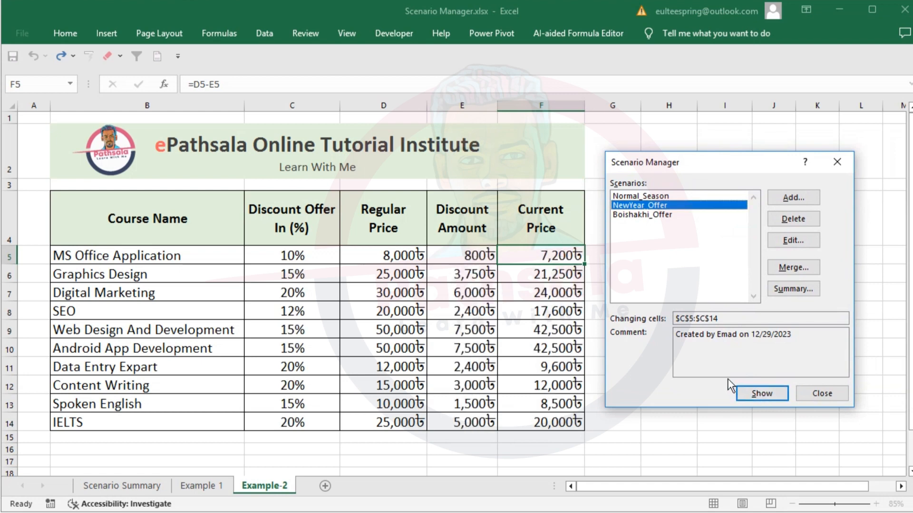
- Examine the discount percentages, discount amounts and current prices of the courses under NewYear_Offer
{"action": "left_click_drag", "start_coordinate": [264, 246], "coordinate": [313, 268]}
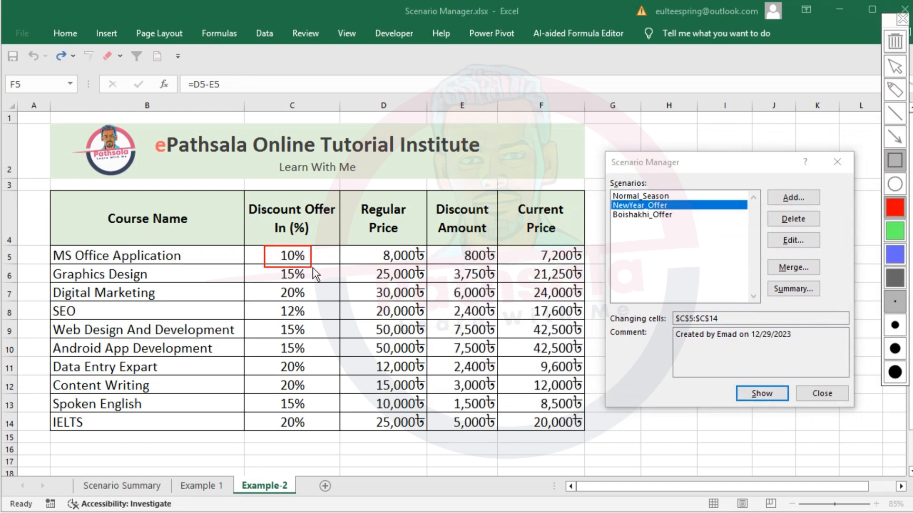
{"action": "left_click_drag", "start_coordinate": [452, 247], "coordinate": [495, 264]}
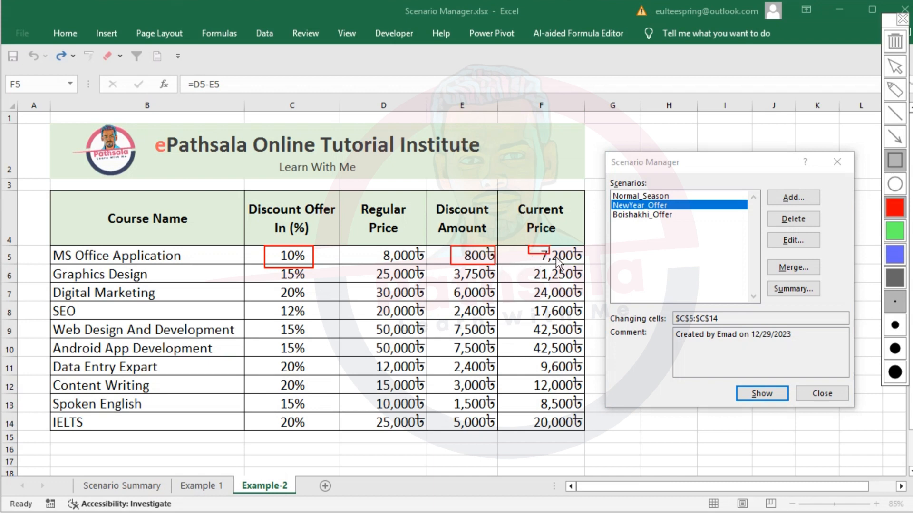
{"action": "left_click_drag", "start_coordinate": [555, 256], "coordinate": [585, 264]}
{"action": "mouse_move", "coordinate": [259, 241]}
{"action": "left_mouse_down"}
{"action": "mouse_move", "coordinate": [292, 304]}
{"action": "mouse_move", "coordinate": [318, 435]}
{"action": "left_mouse_up"}
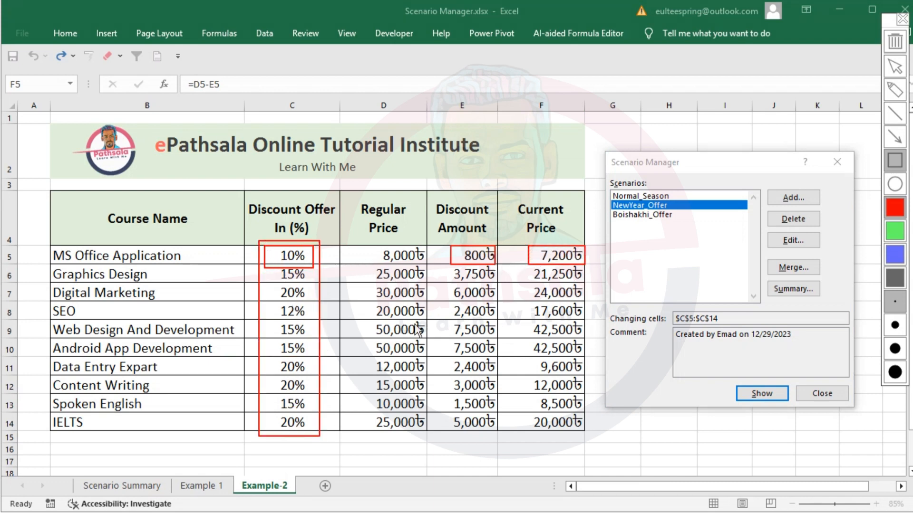
{"action": "mouse_move", "coordinate": [434, 244]}
{"action": "left_mouse_down"}
{"action": "mouse_move", "coordinate": [479, 323]}
{"action": "mouse_move", "coordinate": [497, 431]}
{"action": "left_mouse_up"}
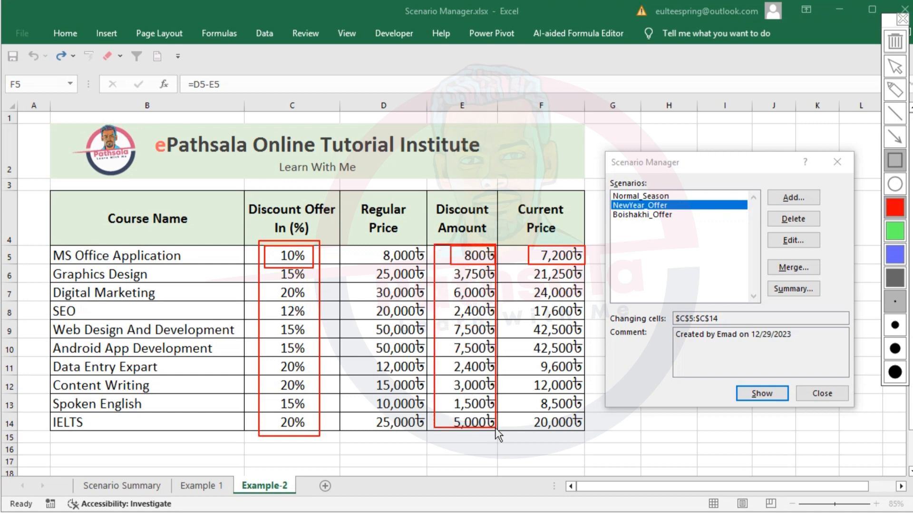
{"action": "left_click_drag", "start_coordinate": [521, 237], "coordinate": [585, 434]}
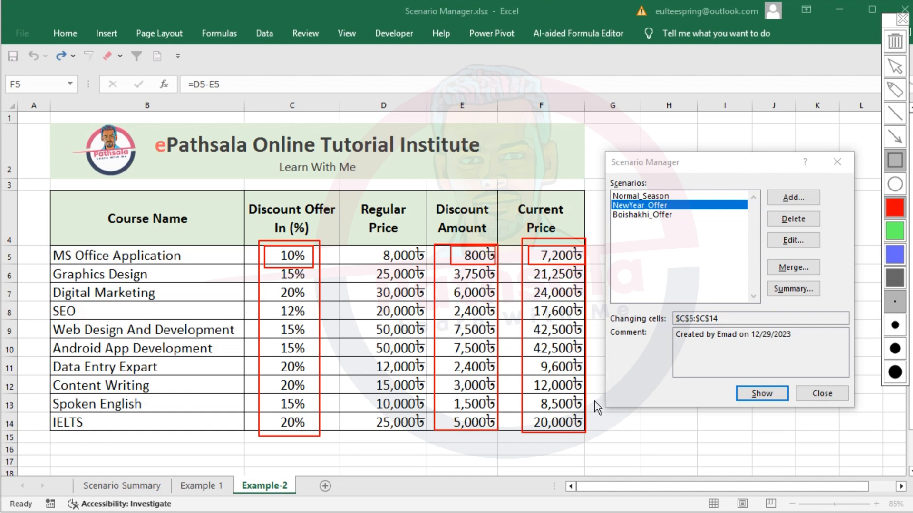
{"action": "key", "text": "Escape"}
- Generate a scenario summary report with F5 as the result cell
{"action": "left_click_drag", "start_coordinate": [703, 162], "coordinate": [485, 162]}
{"action": "left_click", "coordinate": [581, 287]}
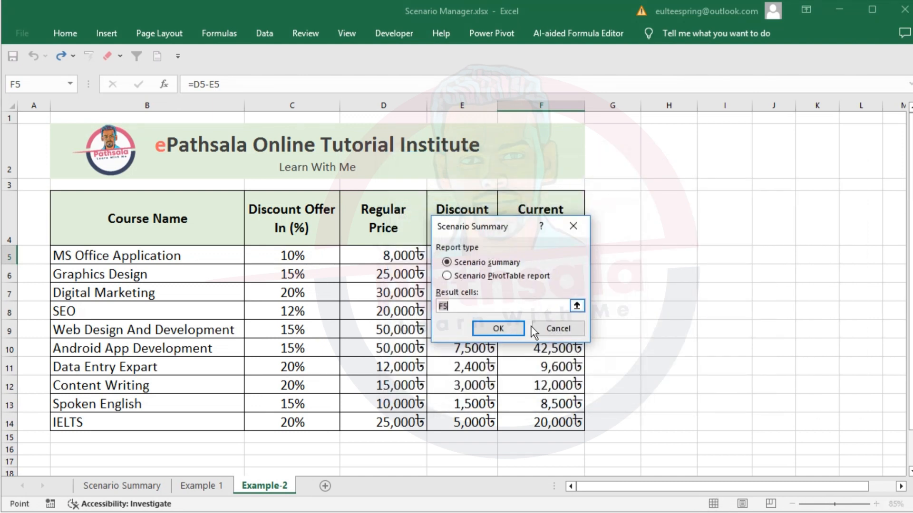
{"action": "left_click", "coordinate": [505, 330]}
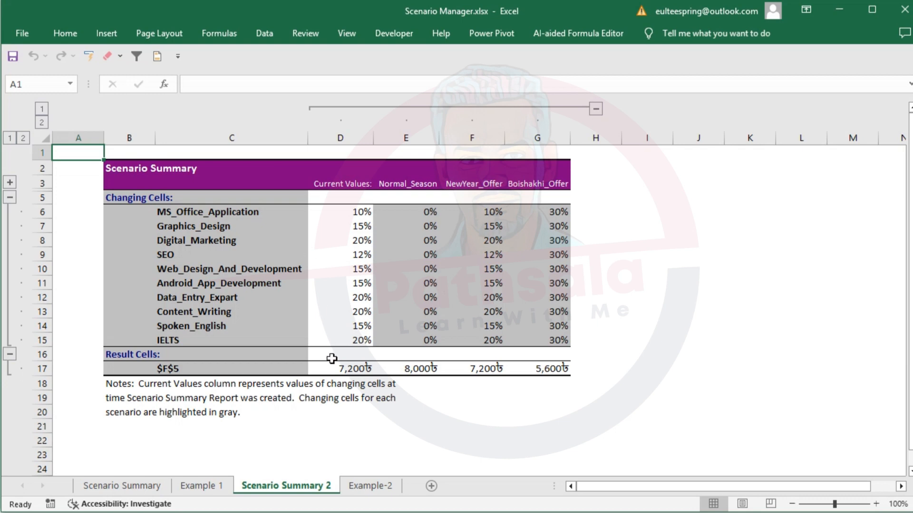
- Examine the course names and compare their discounts under the current values, Normal_Season, NewYear_Offer and Boishakhi_Offer in the summary
{"action": "left_click_drag", "start_coordinate": [201, 217], "coordinate": [199, 340]}
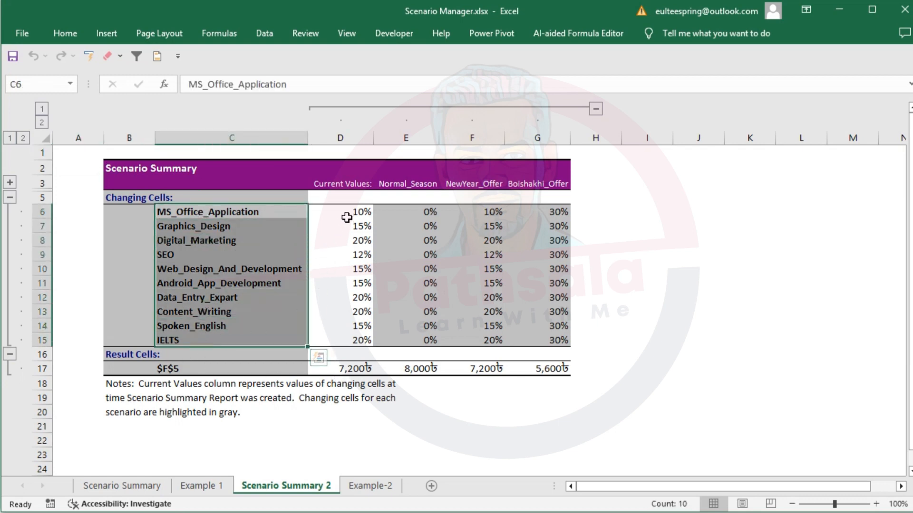
{"action": "left_click_drag", "start_coordinate": [356, 212], "coordinate": [349, 343]}
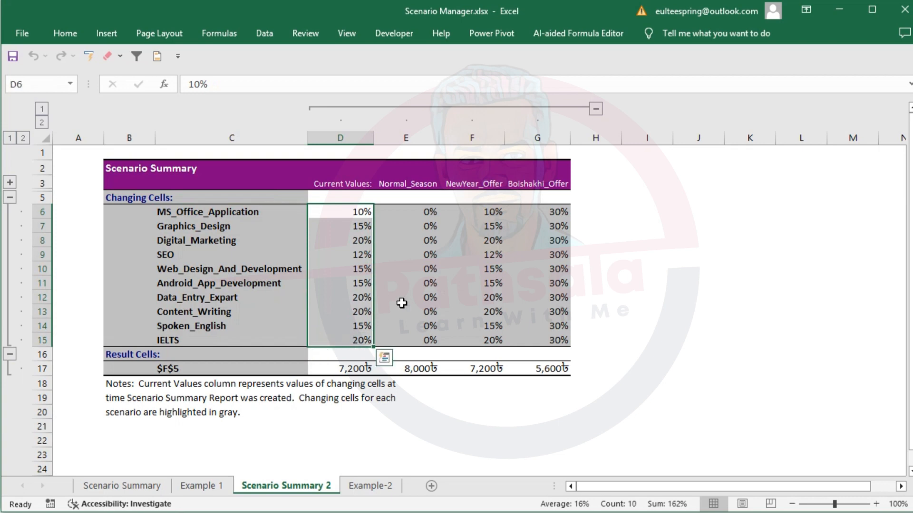
{"action": "left_click_drag", "start_coordinate": [421, 215], "coordinate": [422, 341]}
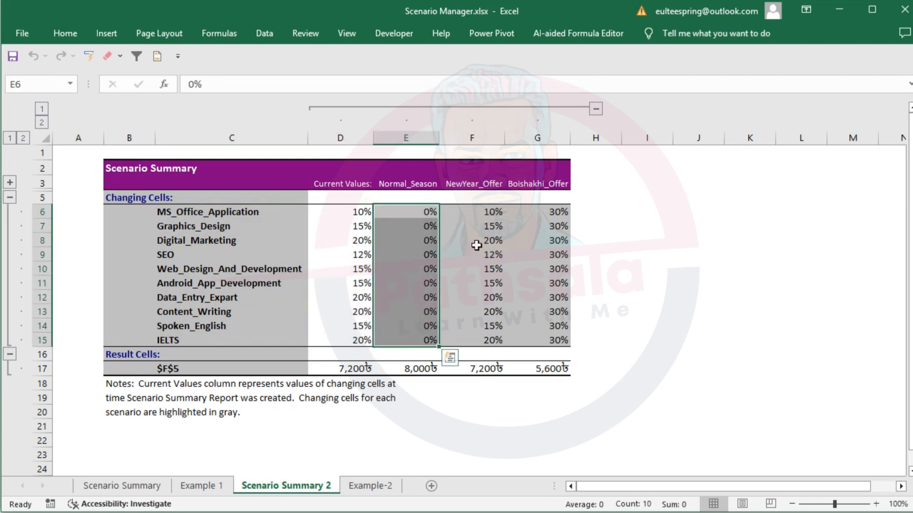
{"action": "left_click_drag", "start_coordinate": [489, 212], "coordinate": [486, 339]}
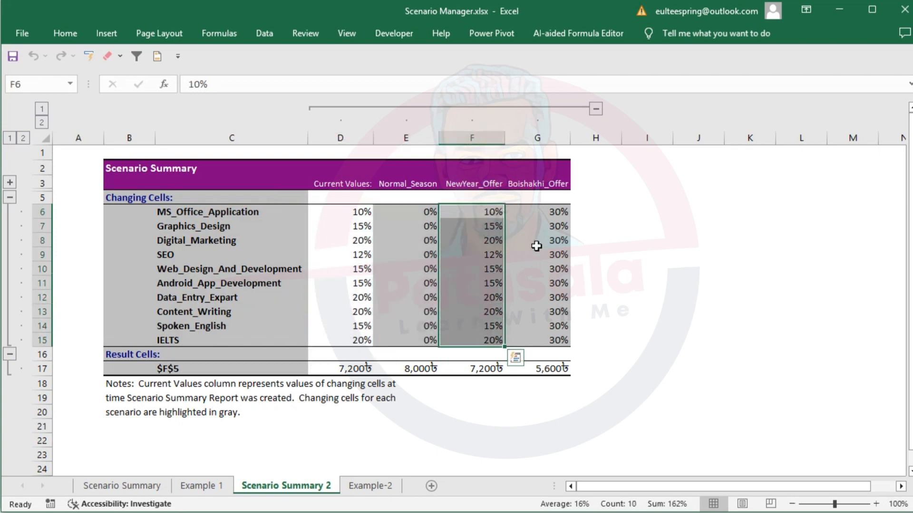
{"action": "left_click_drag", "start_coordinate": [542, 212], "coordinate": [546, 350]}
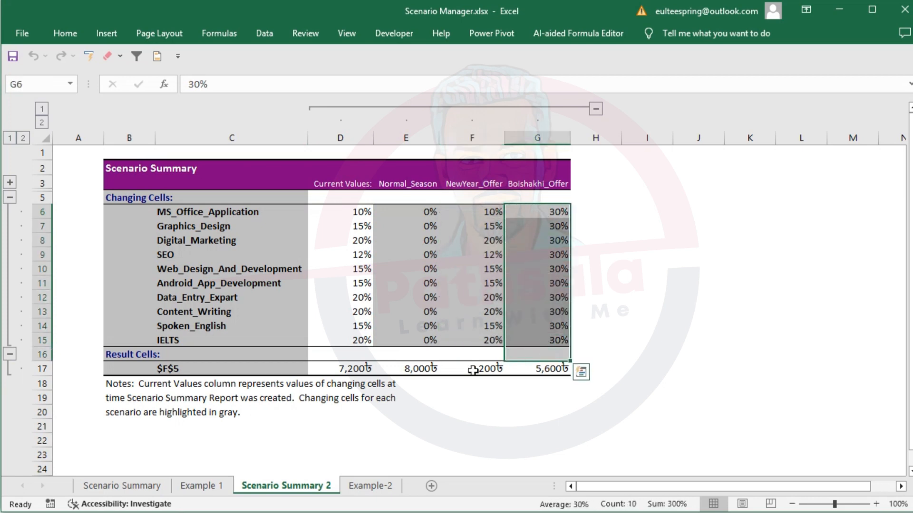